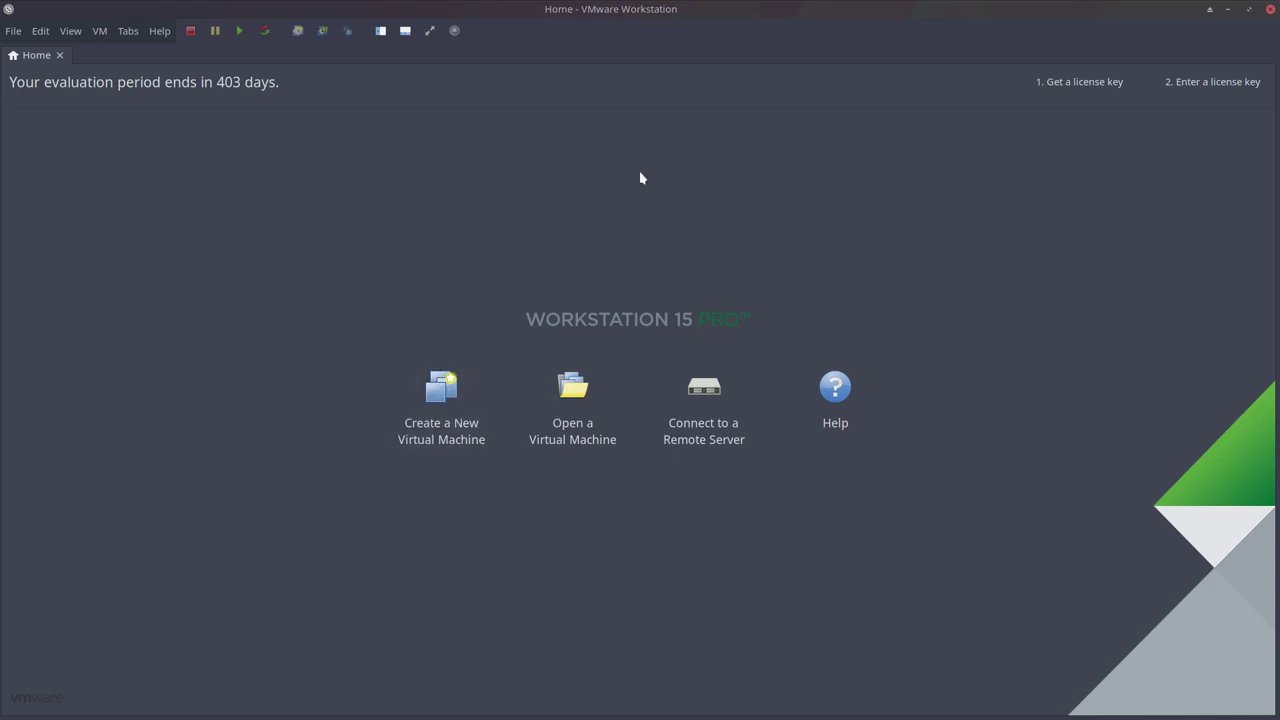
Start a Typical new virtual machine using the arcolinux-v19.01.4.iso image as install source.
left_click(453, 398)
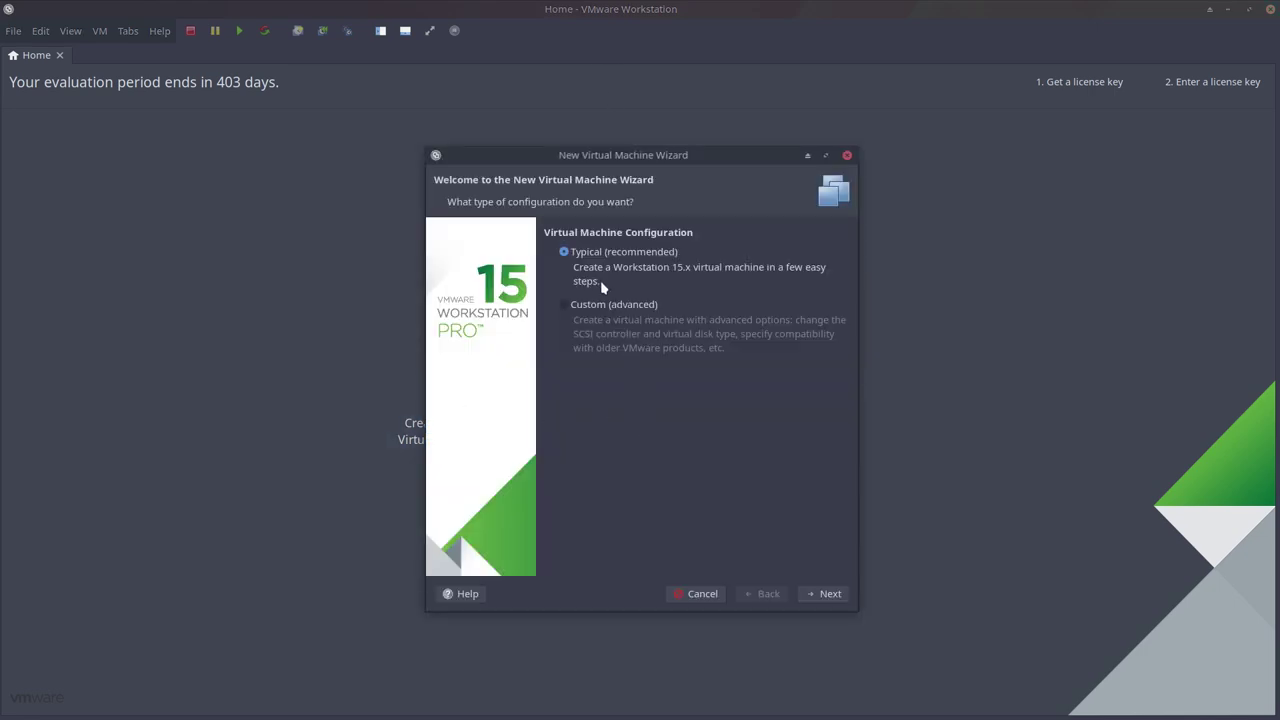
left_click(815, 595)
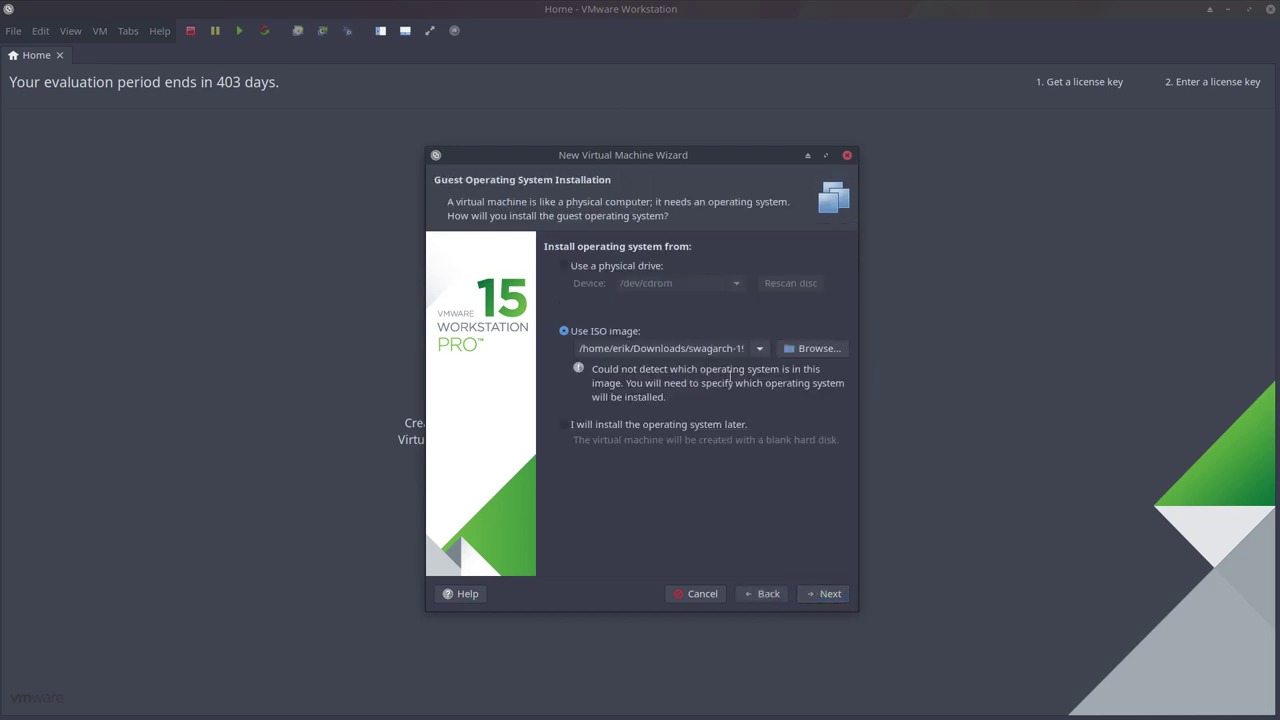
left_click(805, 350)
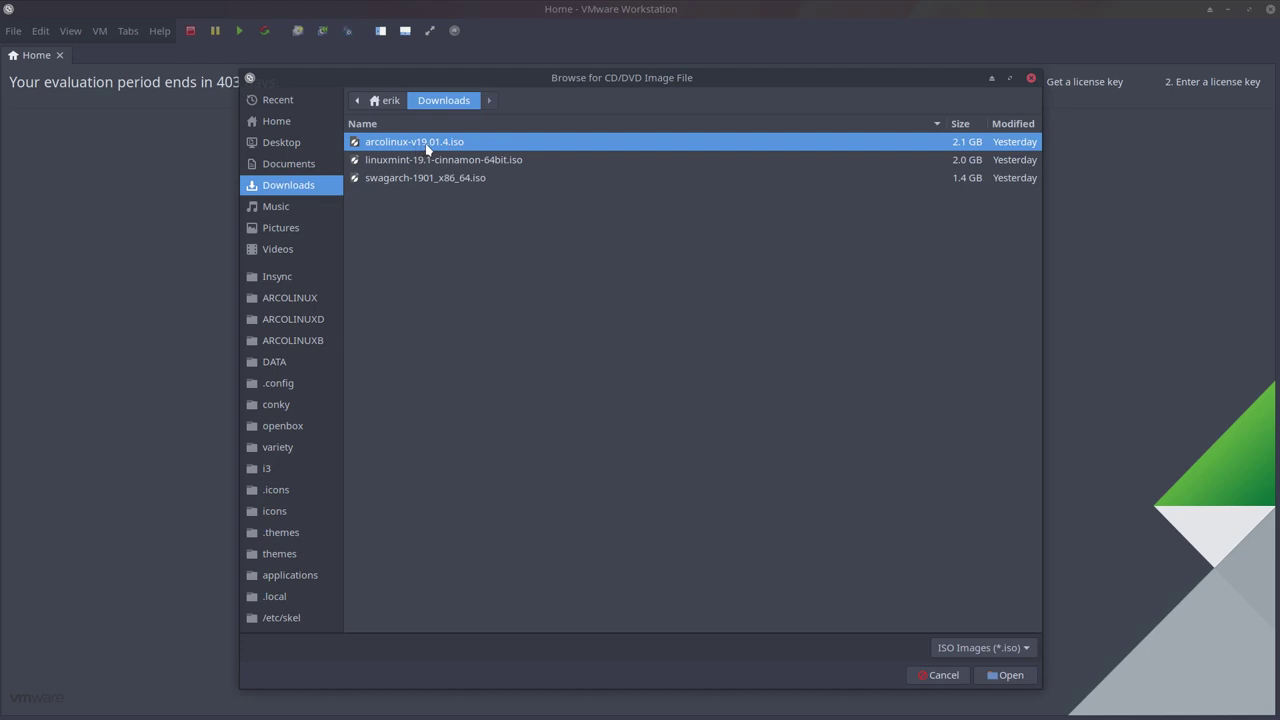
left_click(1012, 675)
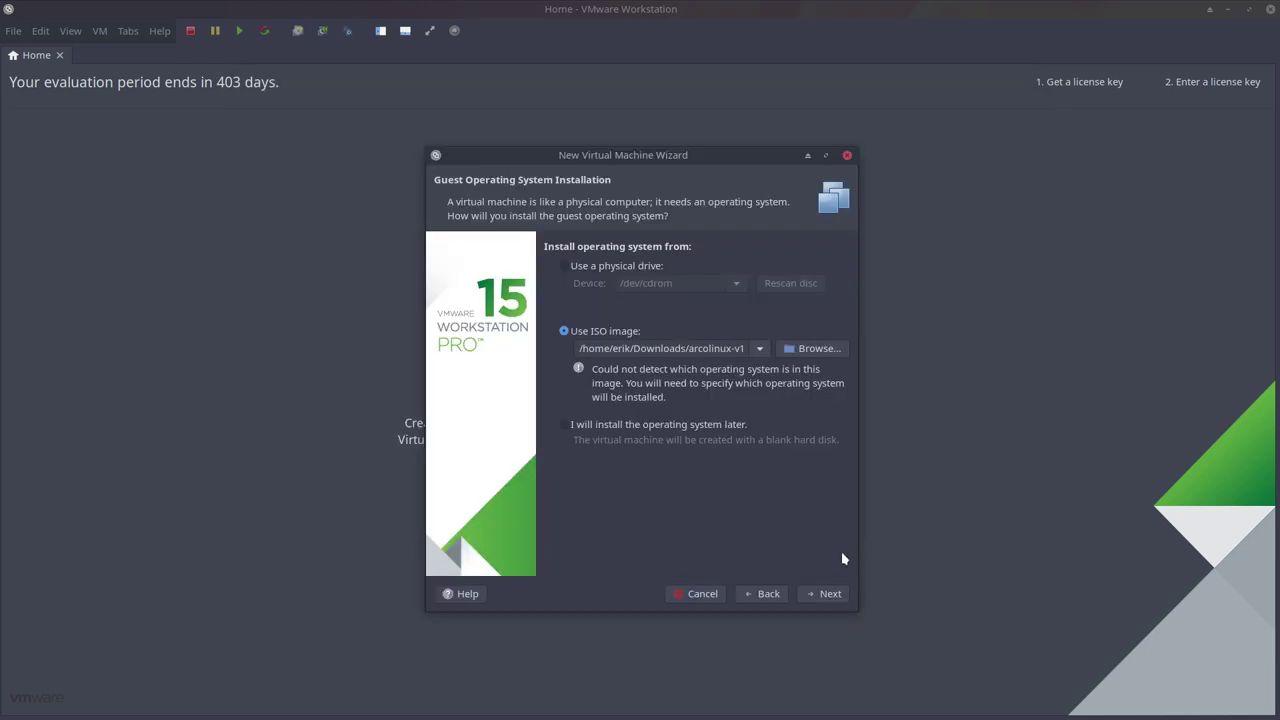
left_click(822, 596)
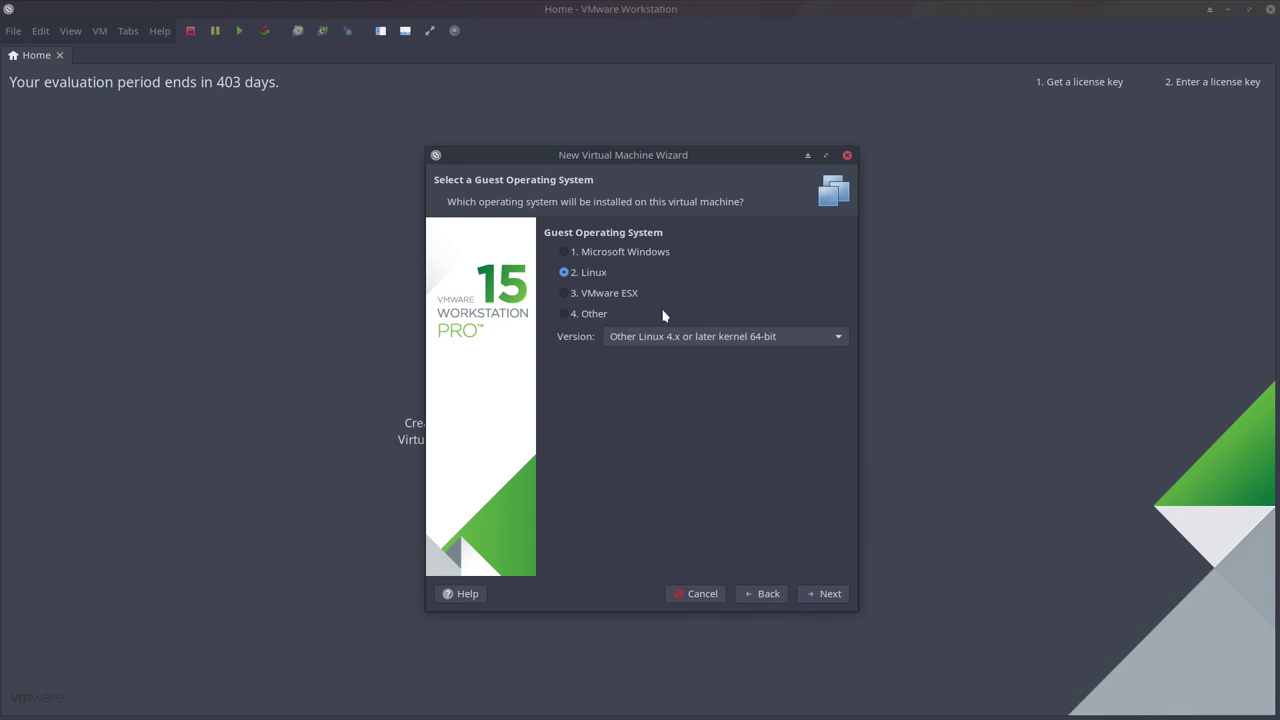
Set the guest OS to Linux, Other Linux 4.x or later kernel 64-bit.
left_click(706, 338)
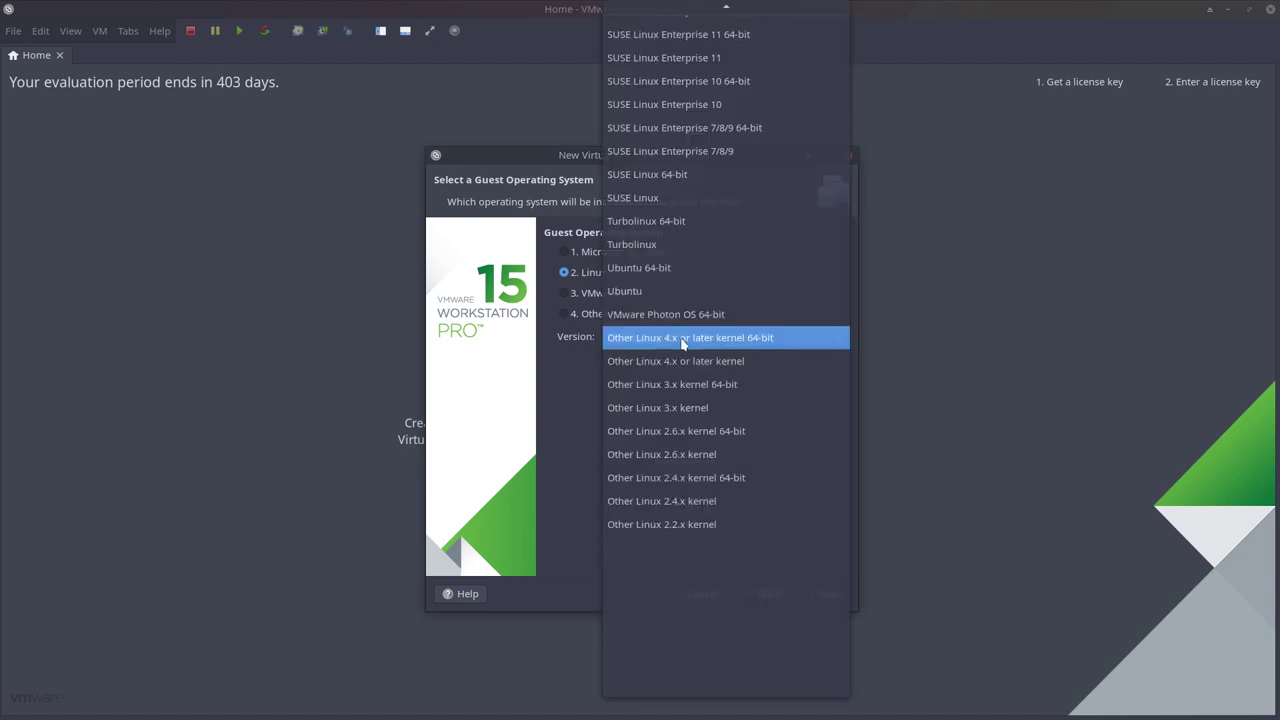
scroll(691, 247, "up", 7)
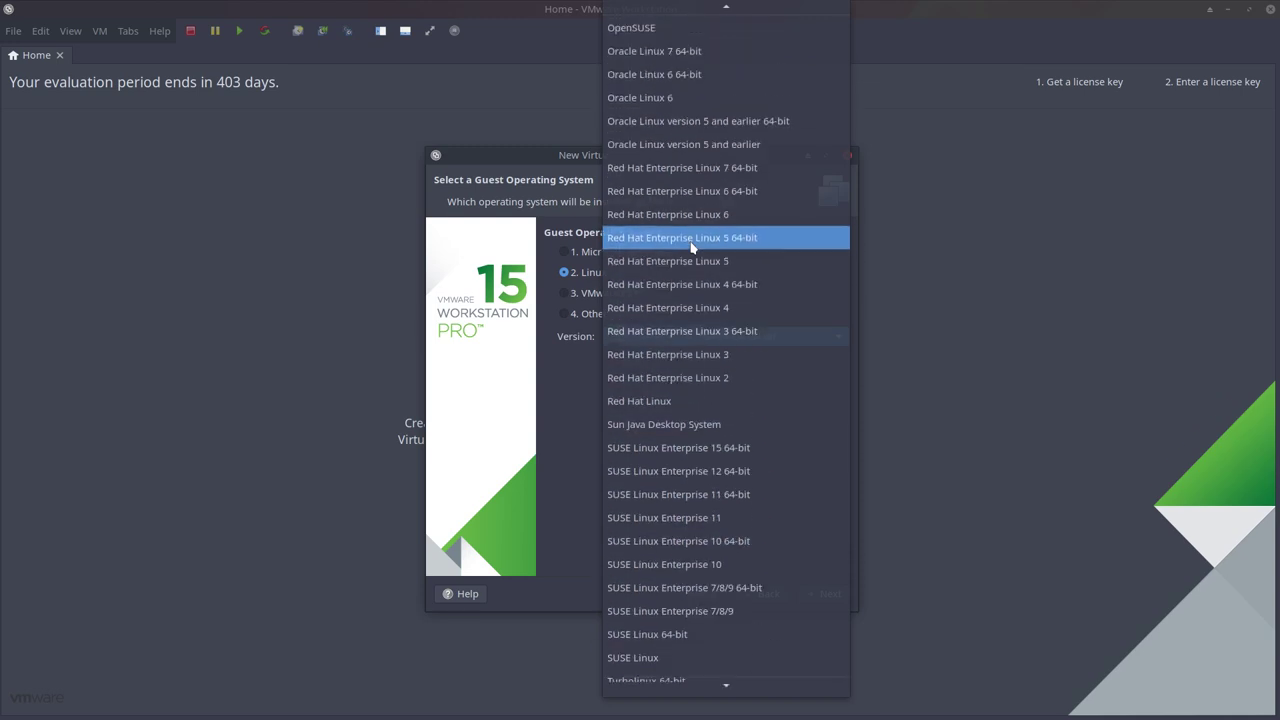
scroll(691, 247, "up", 8)
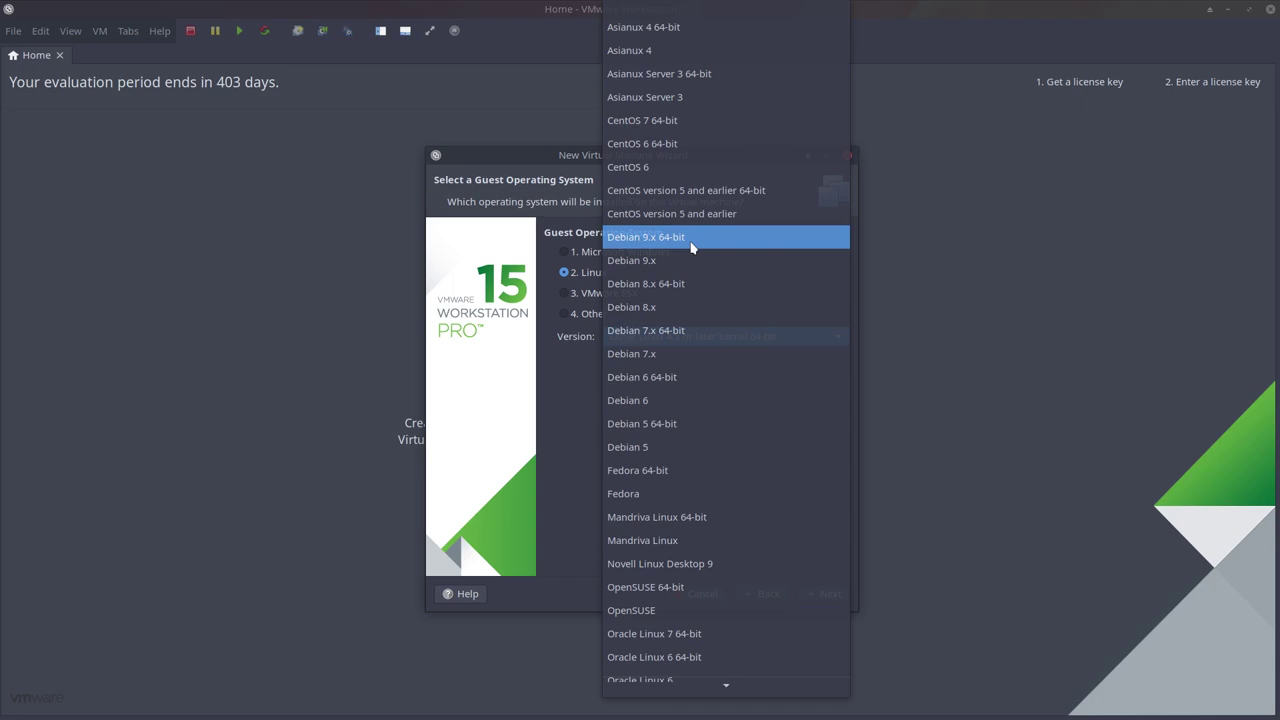
scroll(648, 55, "down", 1)
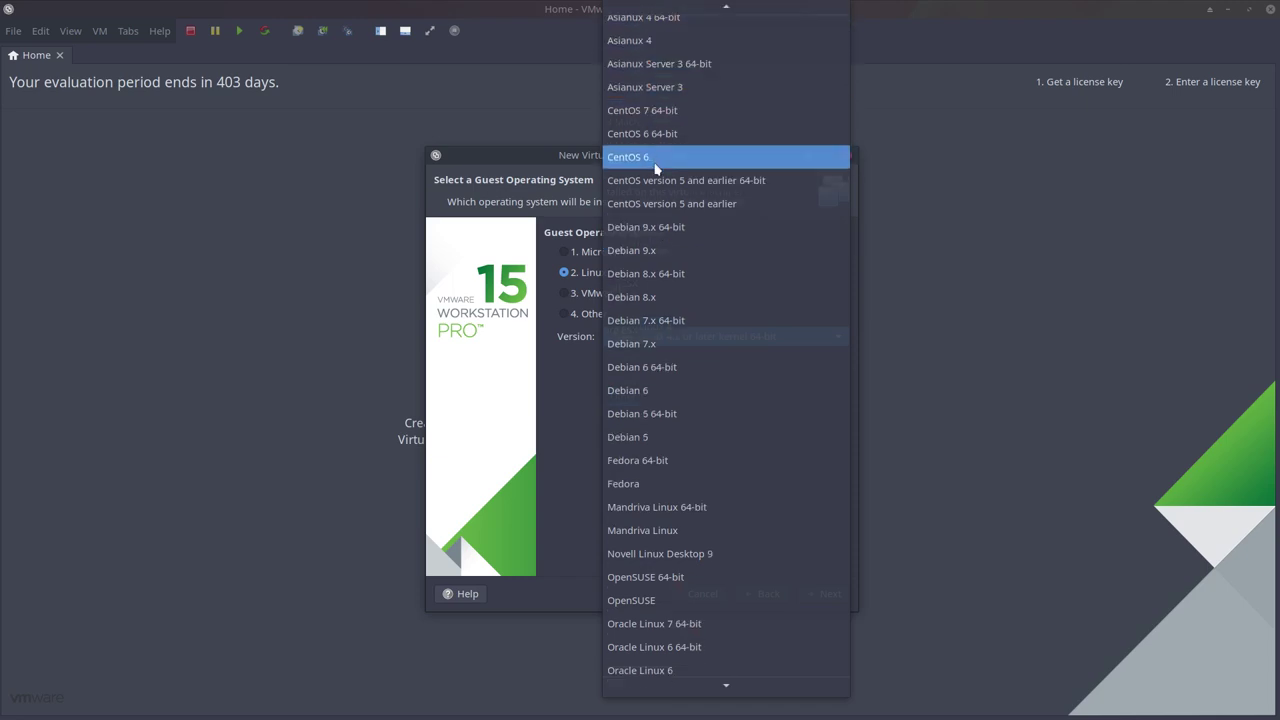
scroll(662, 385, "down", 5)
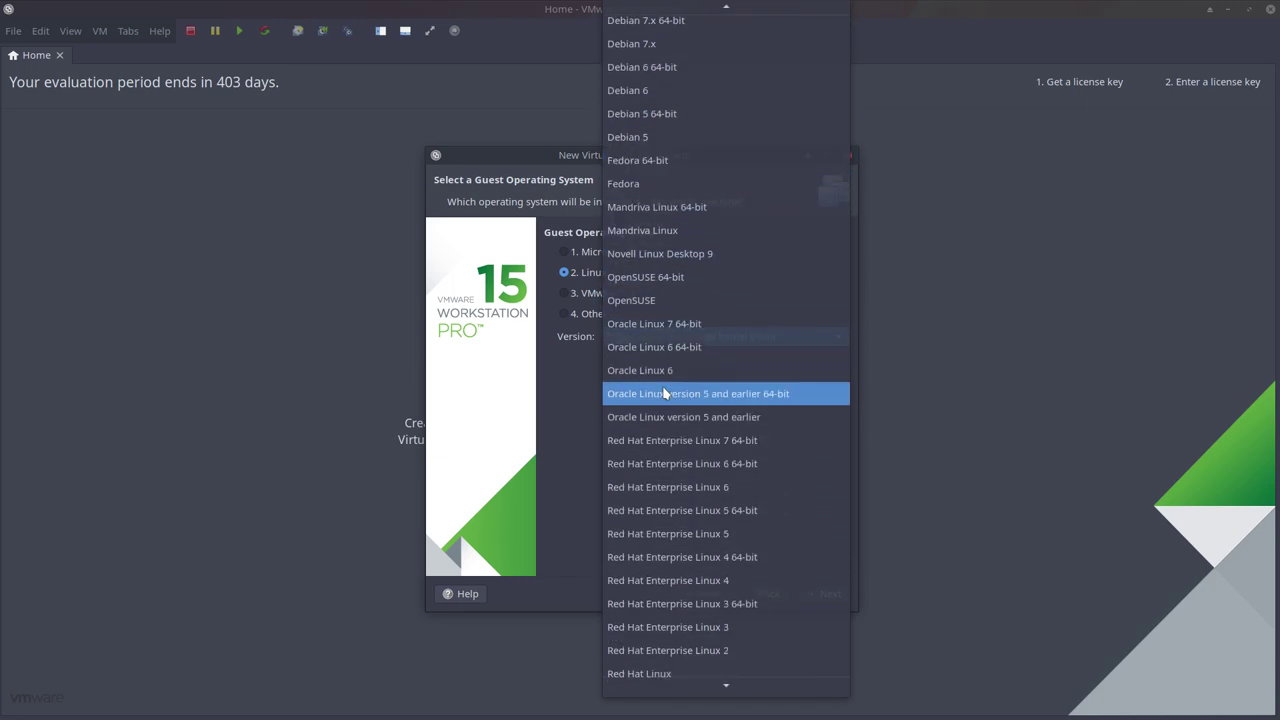
scroll(665, 393, "down", 7)
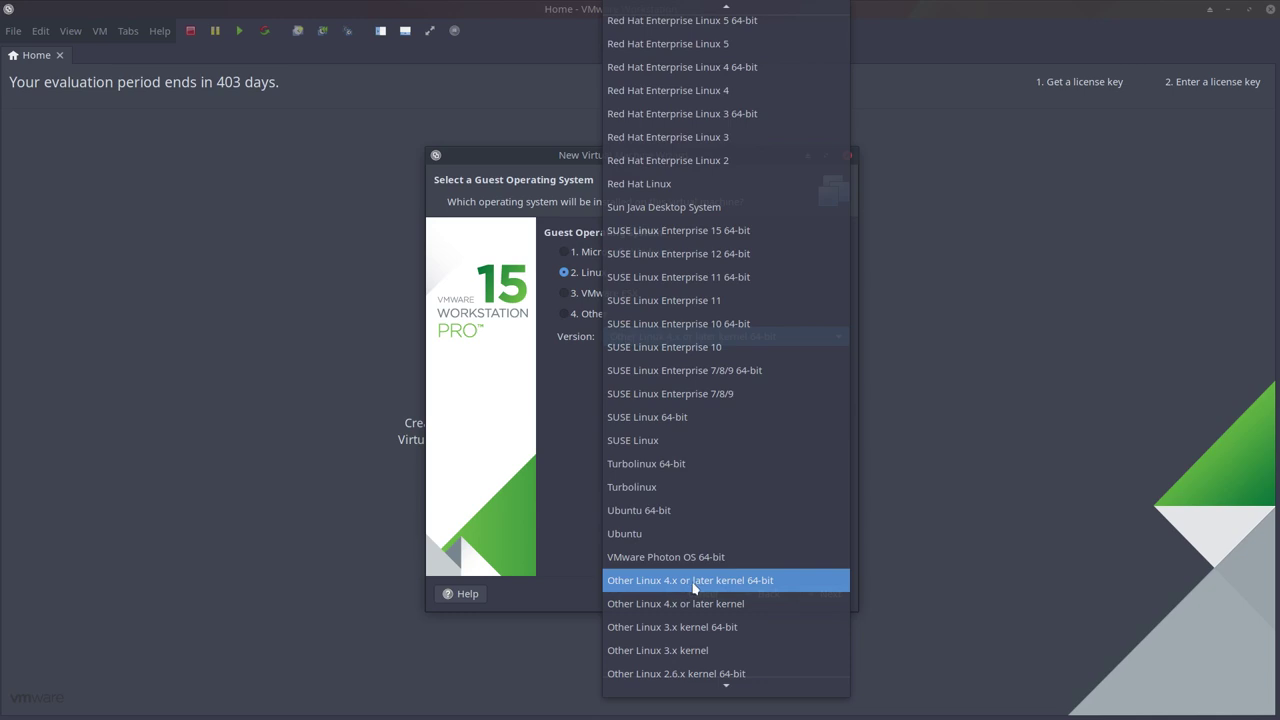
left_click(745, 588)
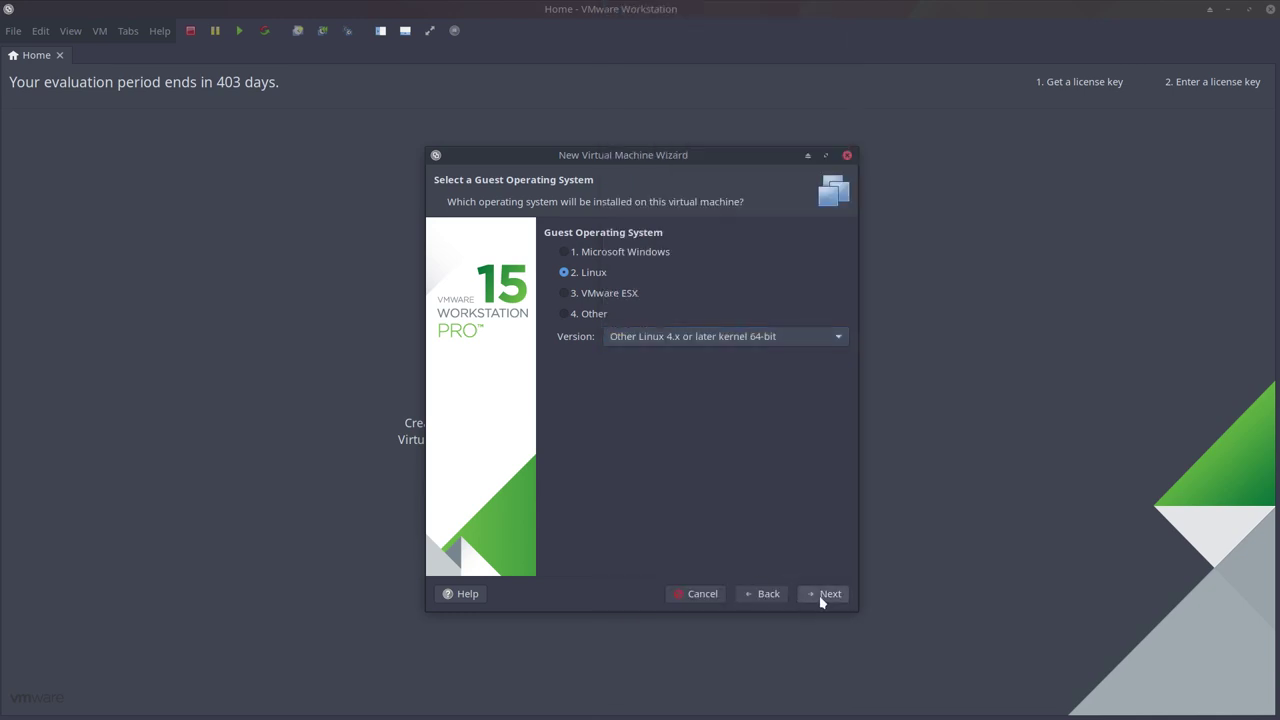
left_click(823, 598)
Name the virtual machine ArcoLinux.
left_click_drag(805, 252, 565, 254)
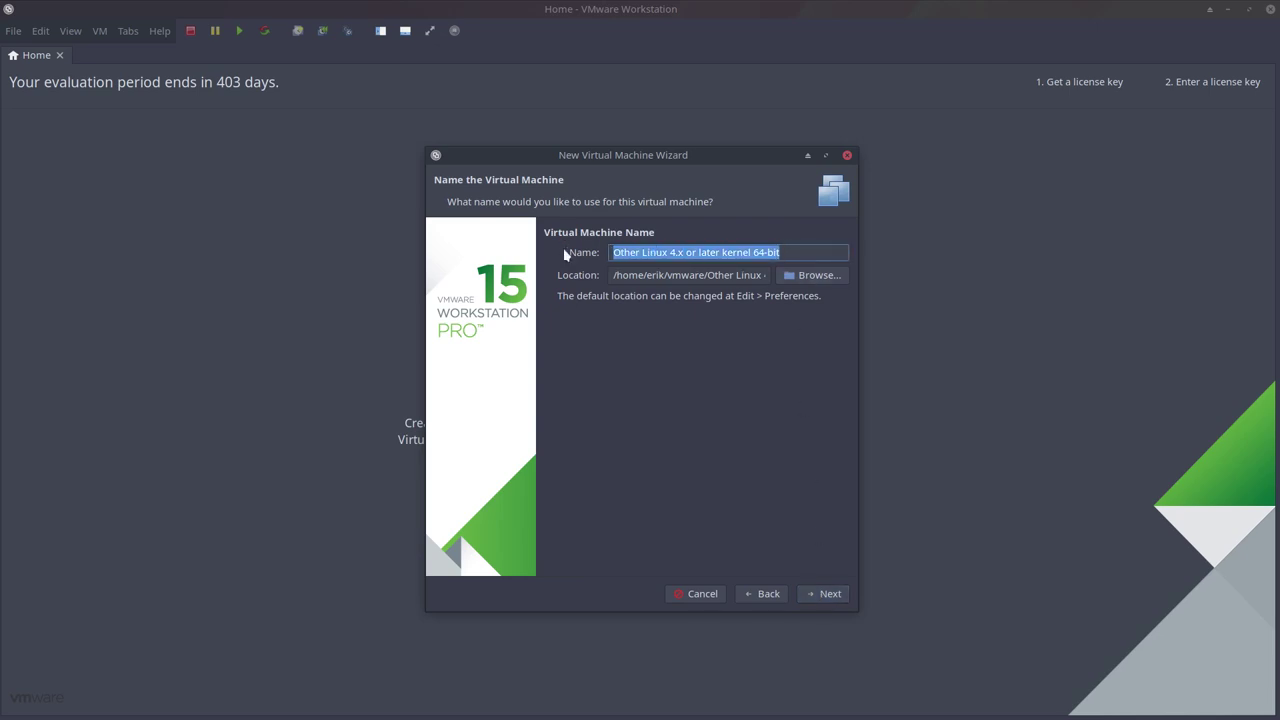
type("Arc")
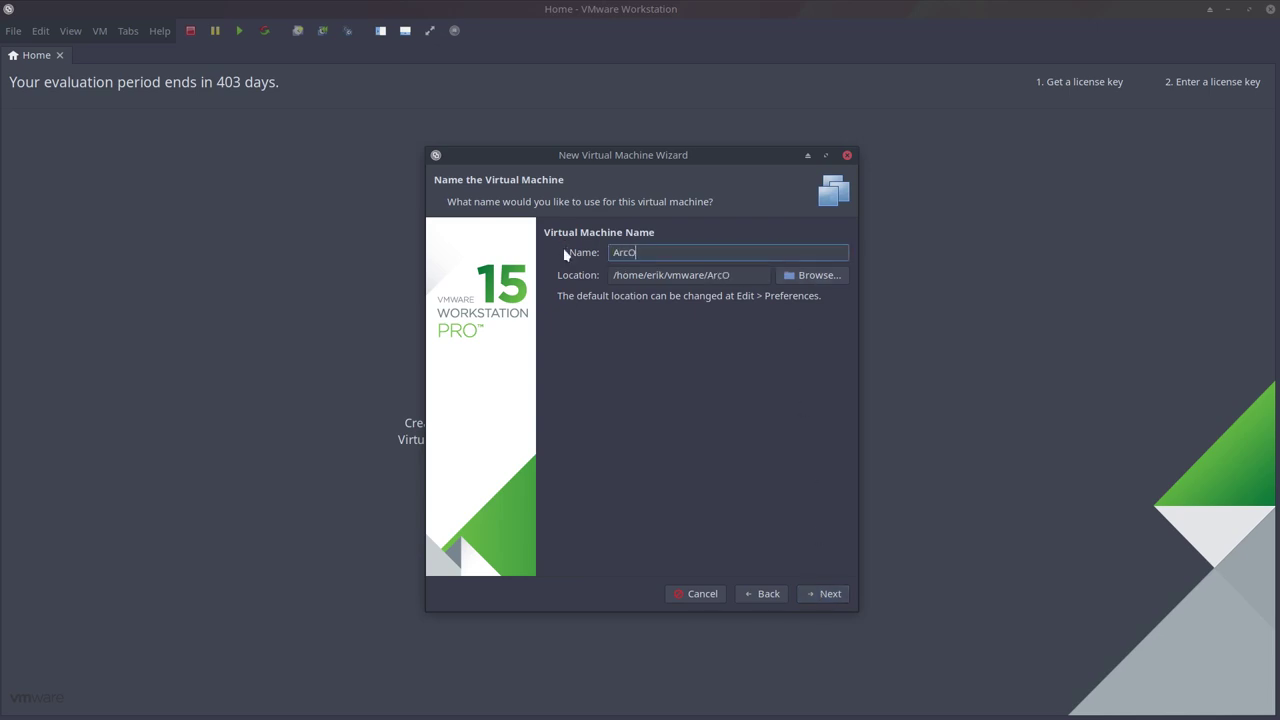
type("oLinux")
left_click(825, 594)
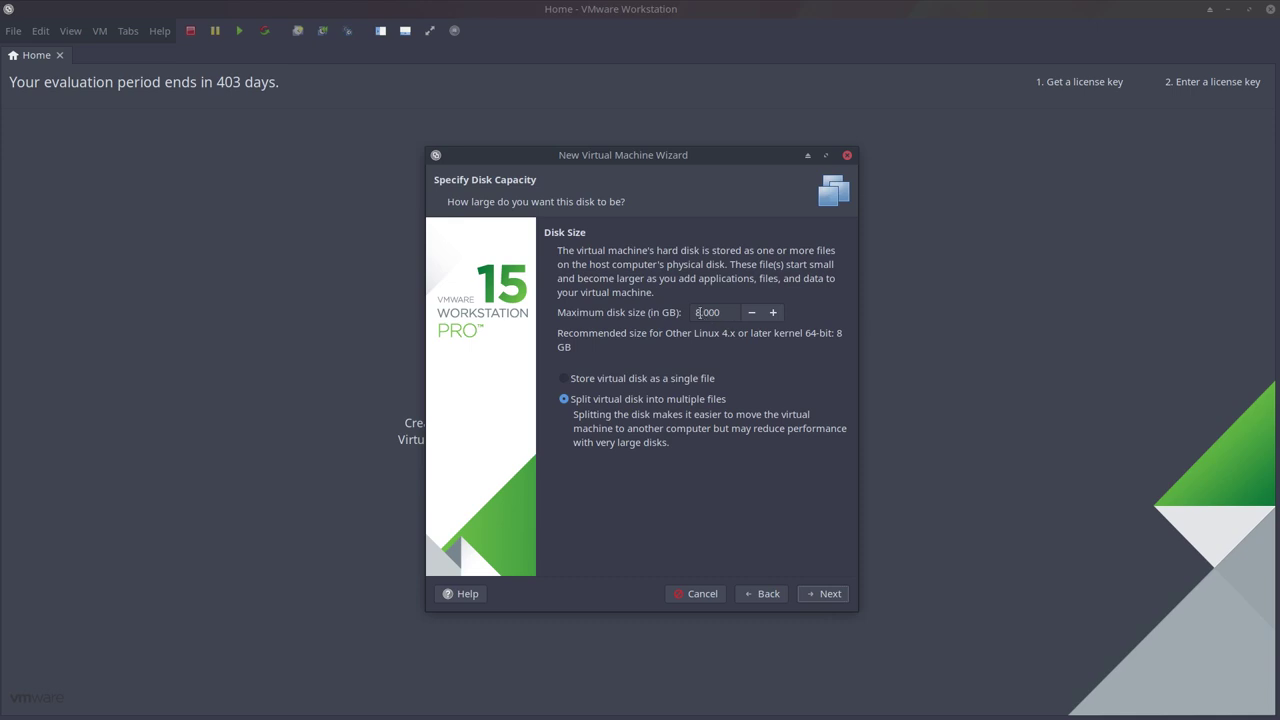
Set the maximum disk size to 25 GB, stored as a single file.
left_click_drag(700, 312, 662, 312)
type("25")
left_click(712, 380)
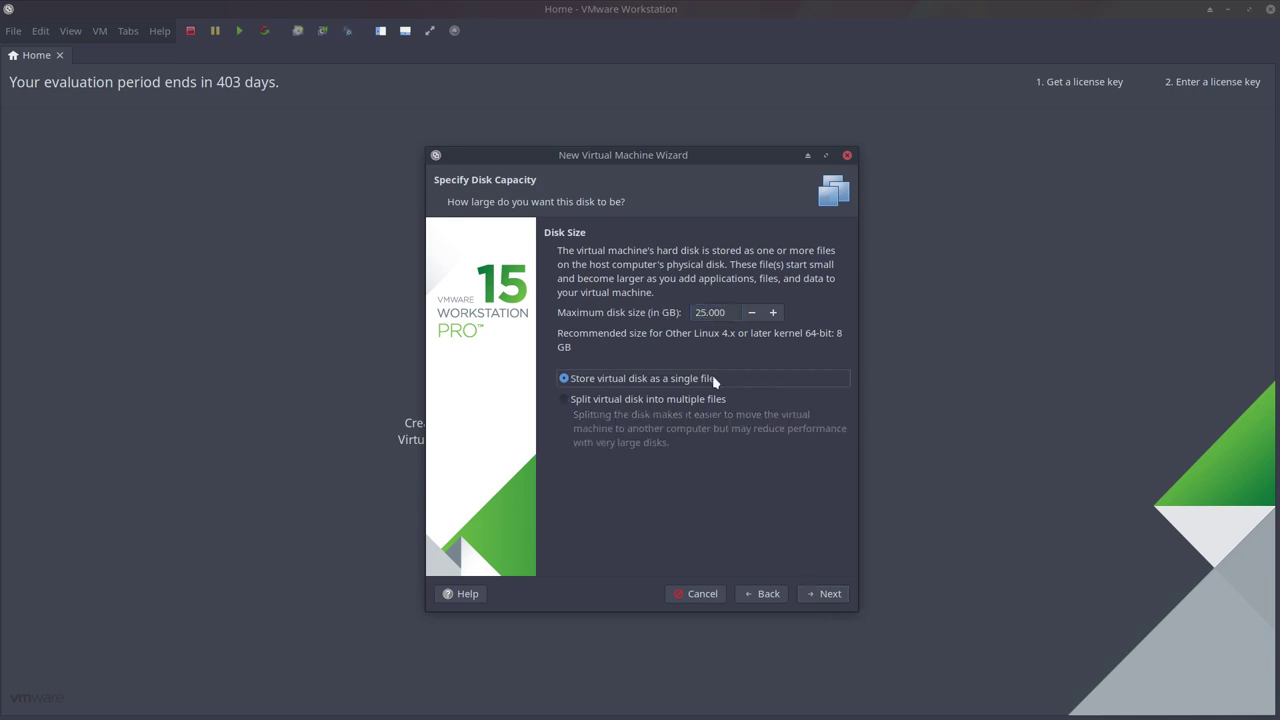
left_click(690, 400)
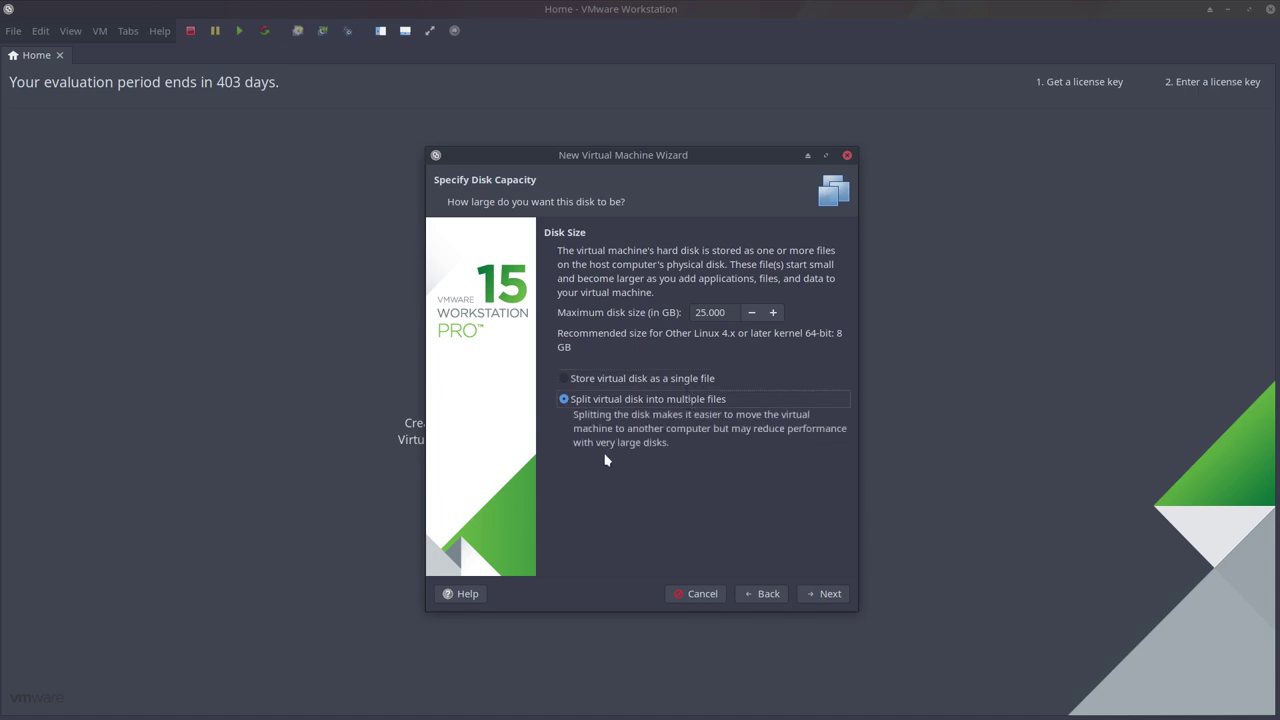
left_click(611, 381)
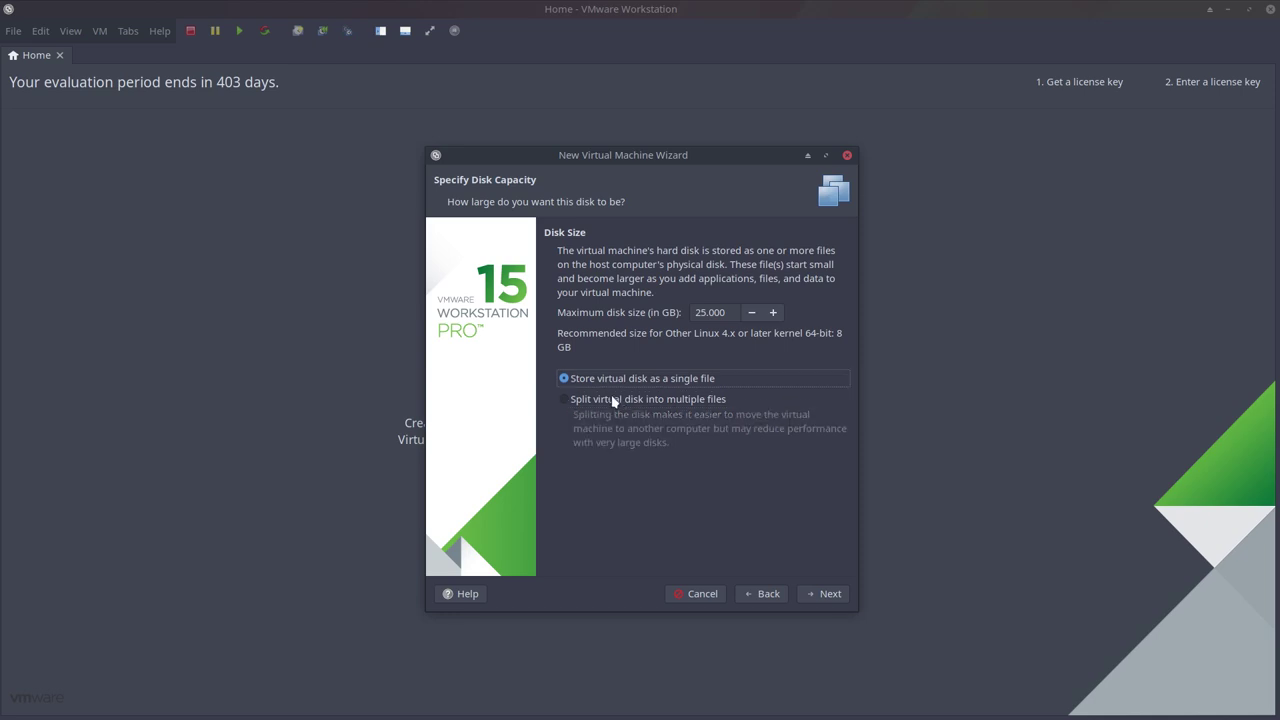
left_click(829, 594)
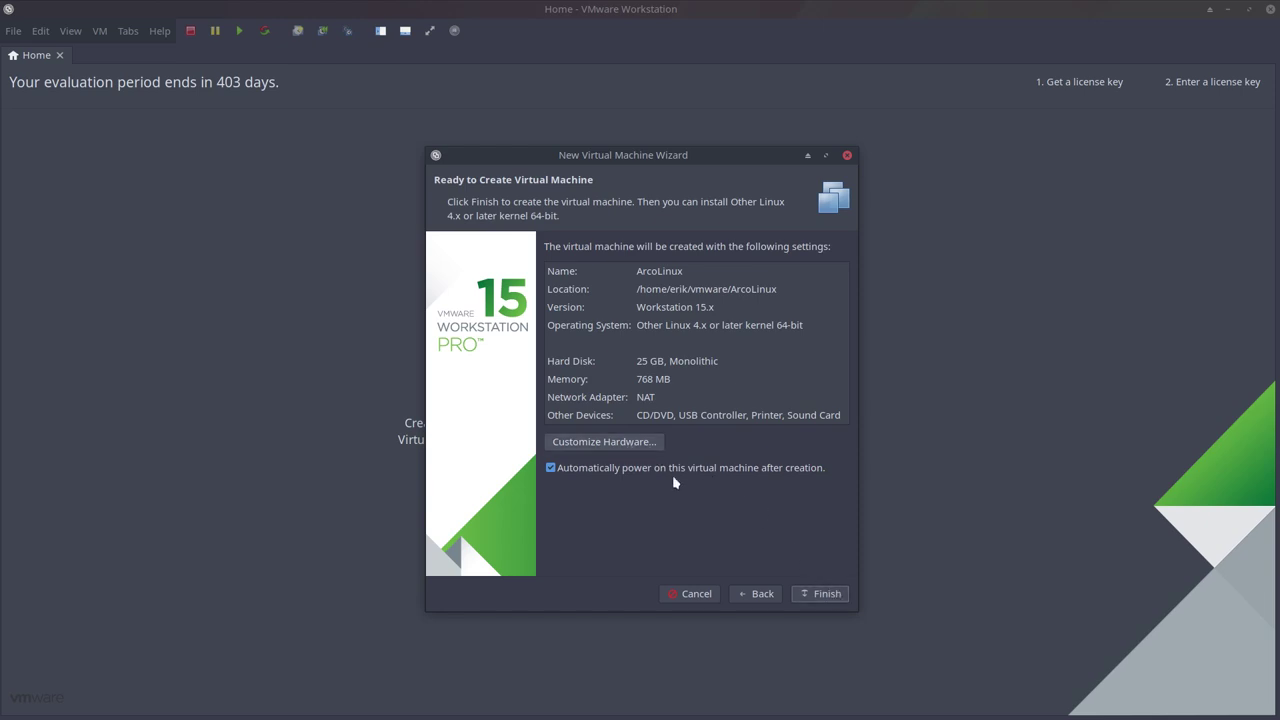
Finish creating the ArcoLinux machine, then close its tab and power it off.
left_click(829, 597)
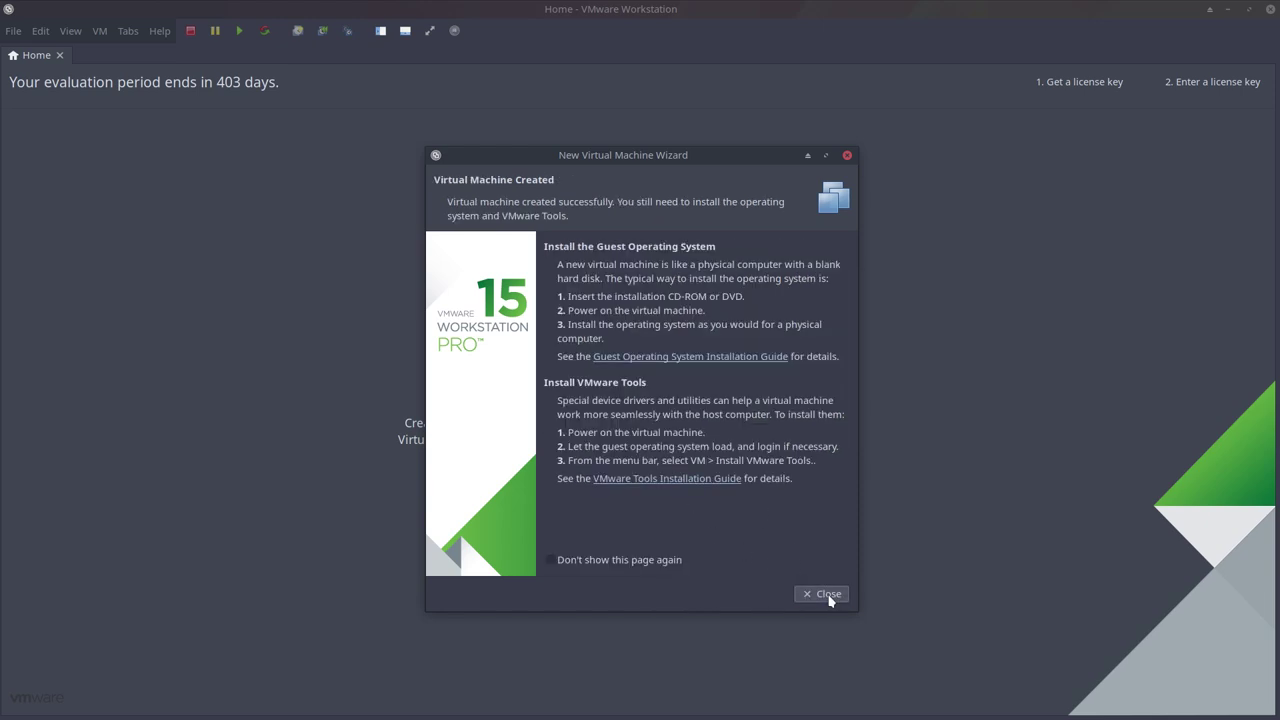
left_click(828, 595)
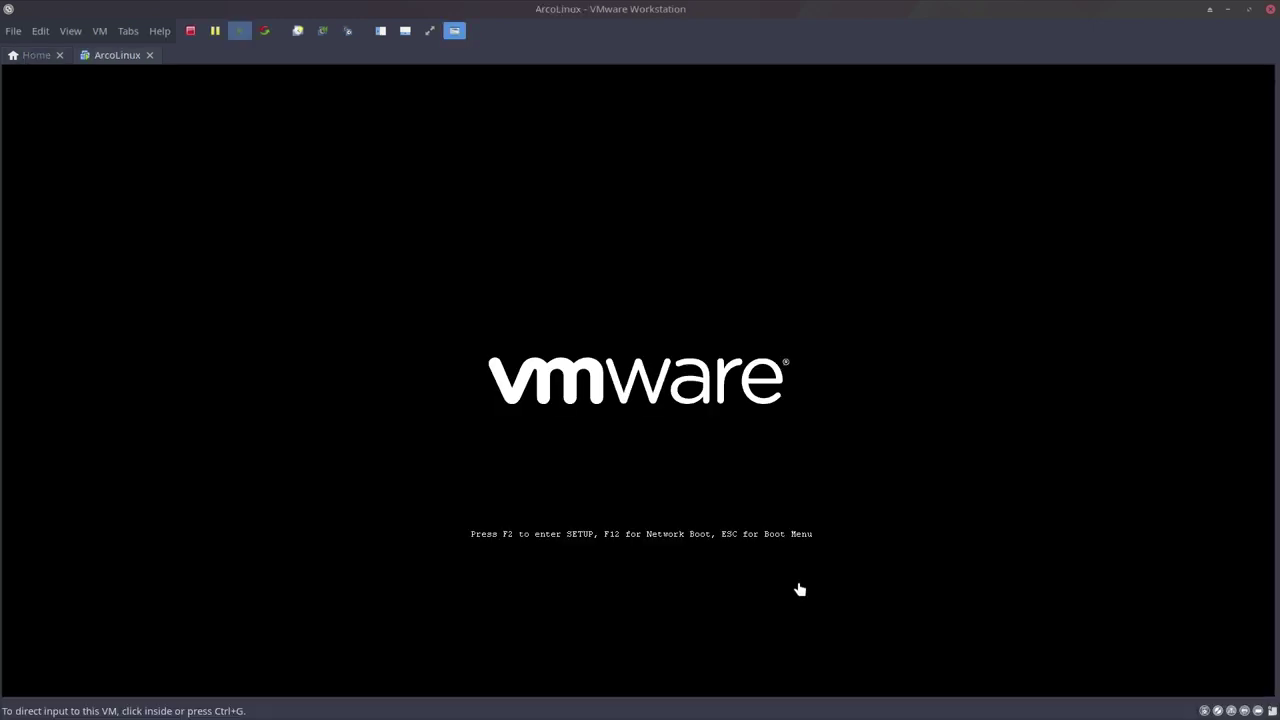
left_click(149, 56)
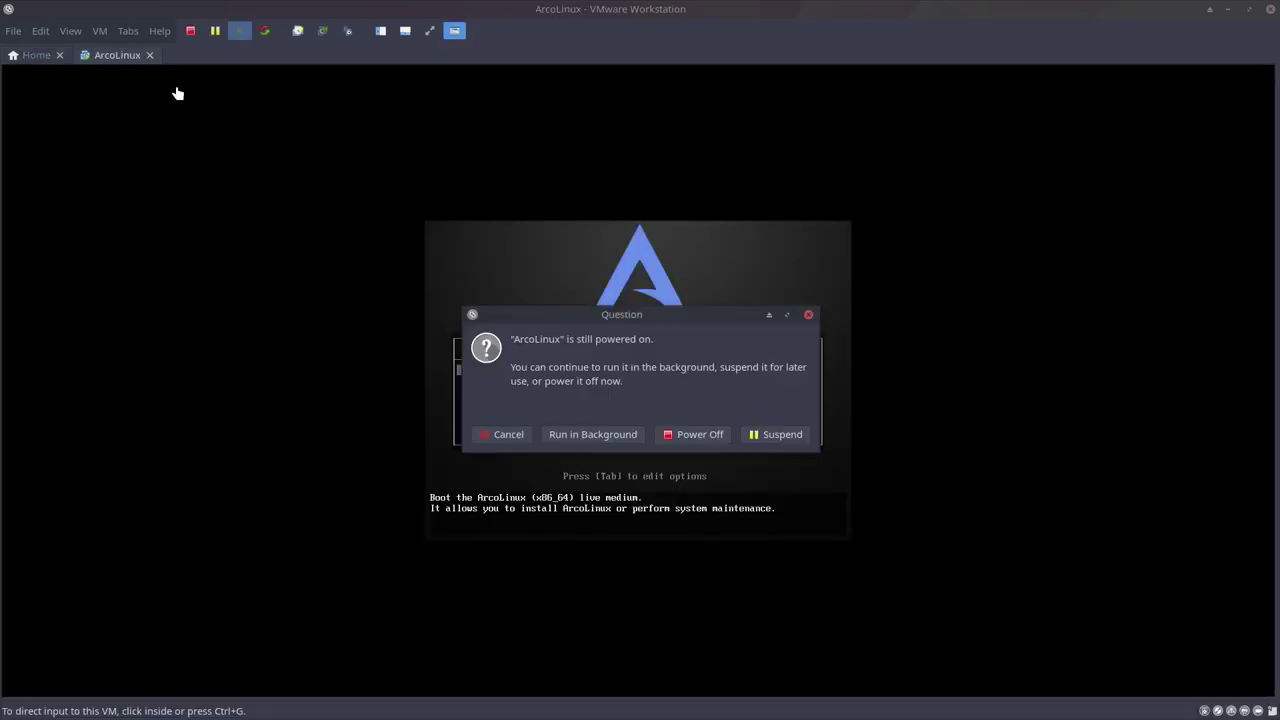
left_click(693, 437)
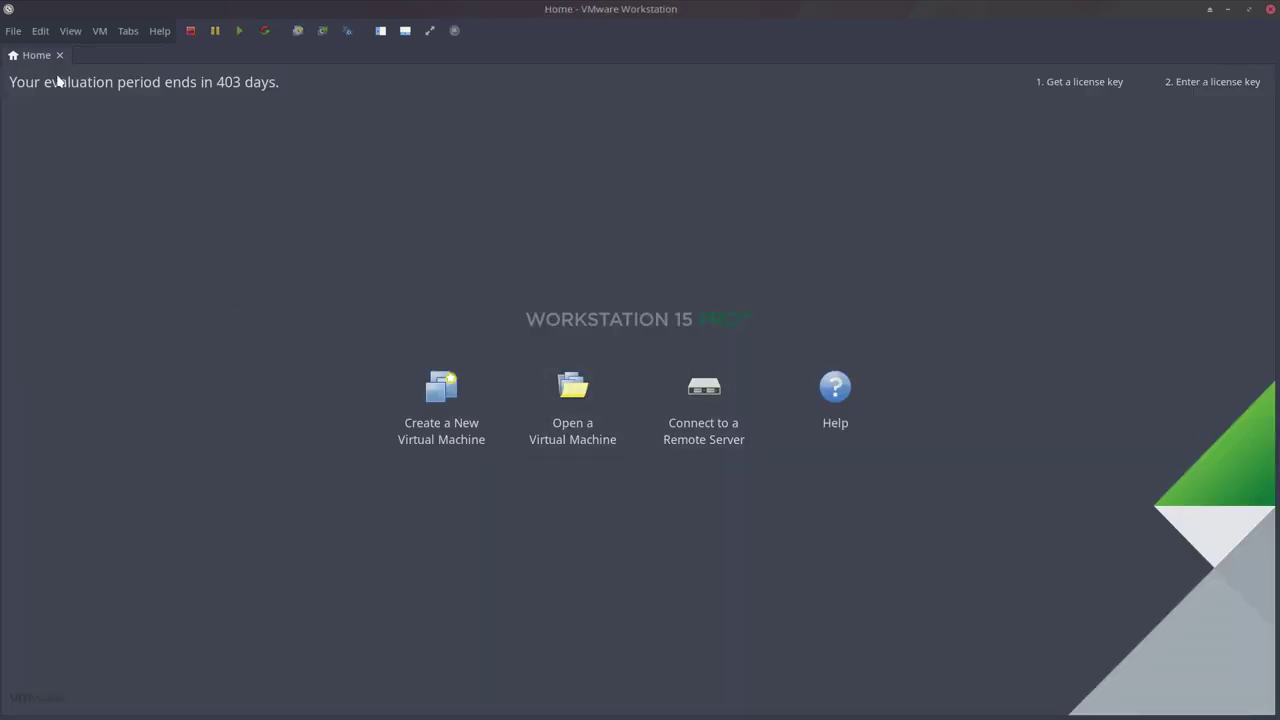
Remove the lm19.1c entry from the virtual machine library.
left_click(381, 31)
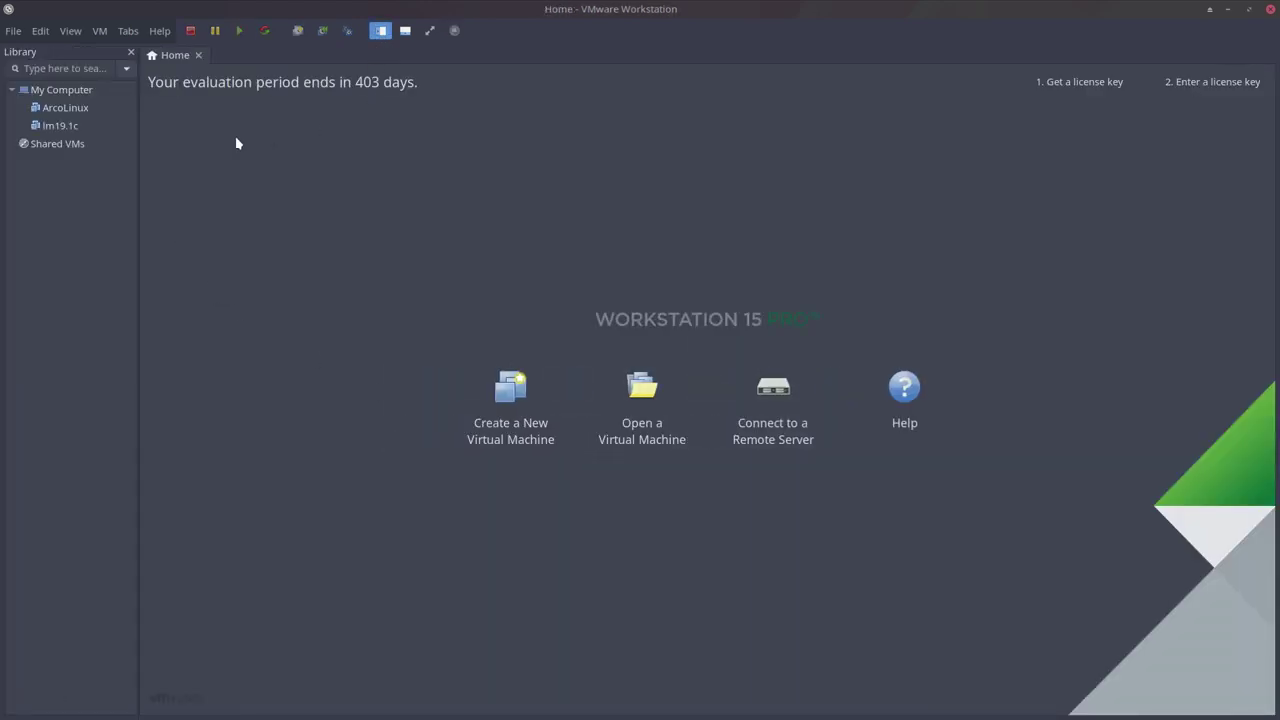
right_click(66, 127)
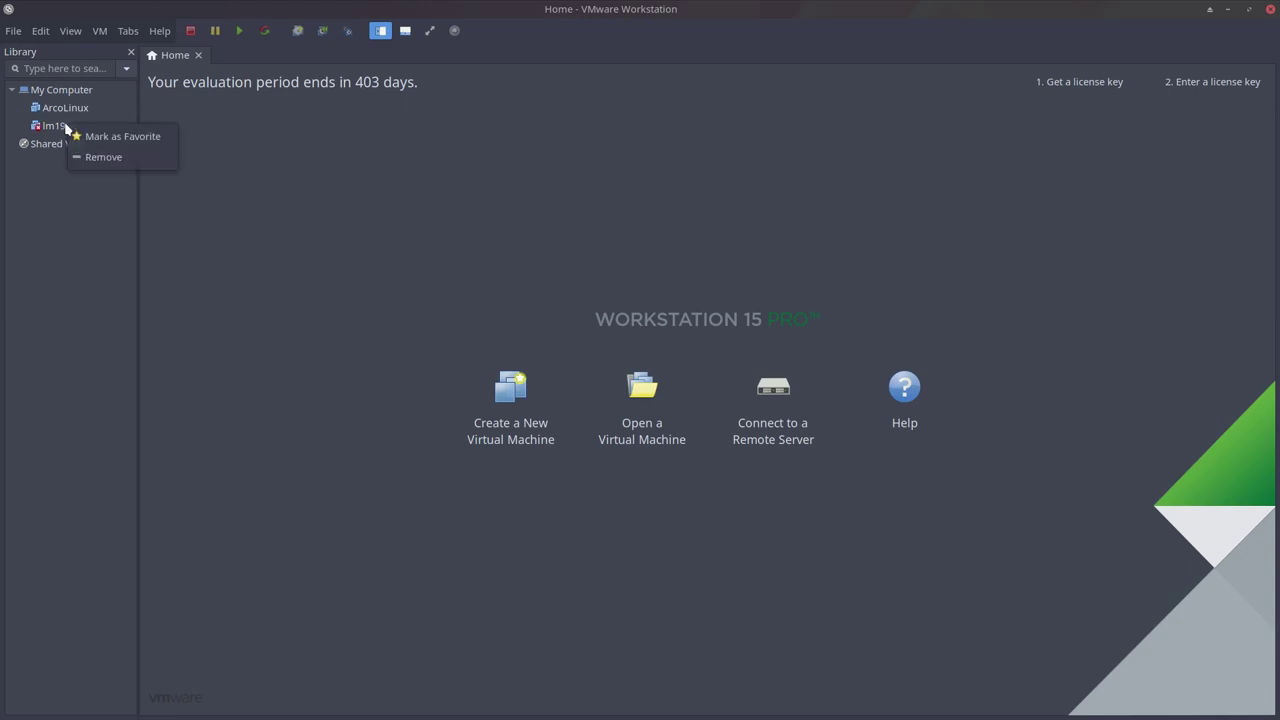
left_click(100, 157)
right_click(66, 127)
left_click(100, 159)
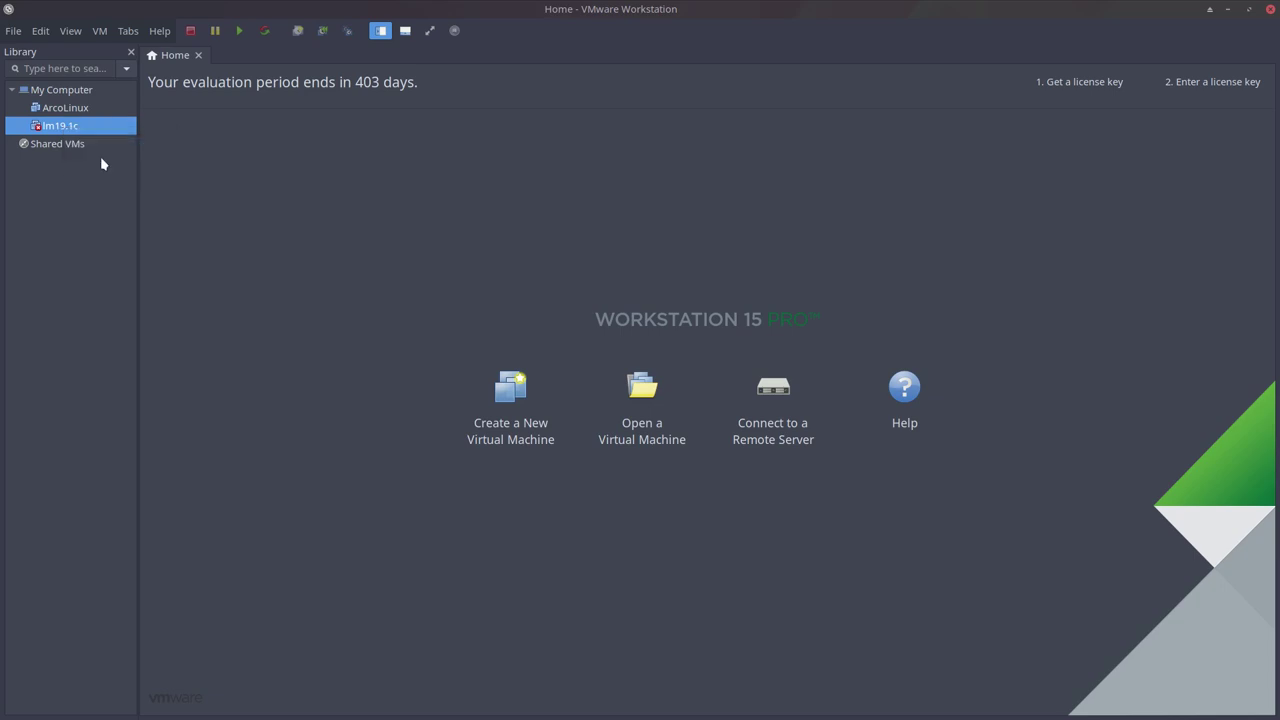
left_click(660, 413)
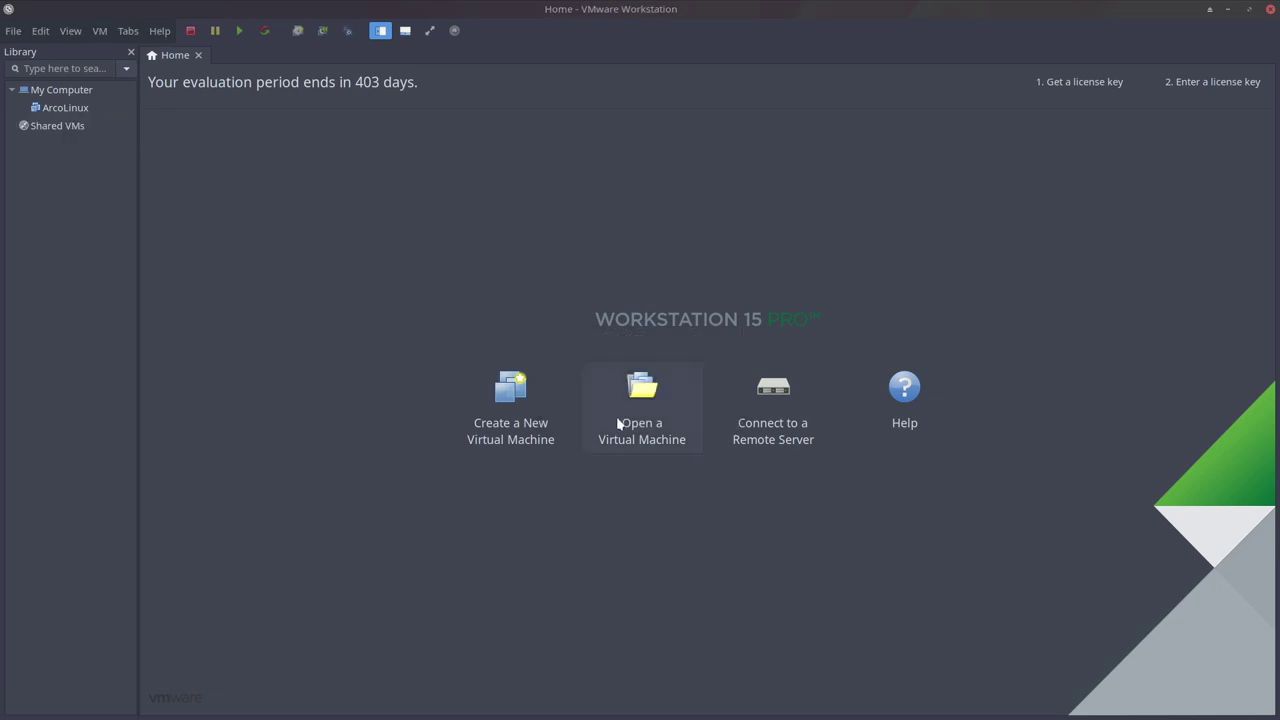
Check ArcoLinux's memory, processor and hard disk, then open its Virtual Machine Settings.
left_click(79, 113)
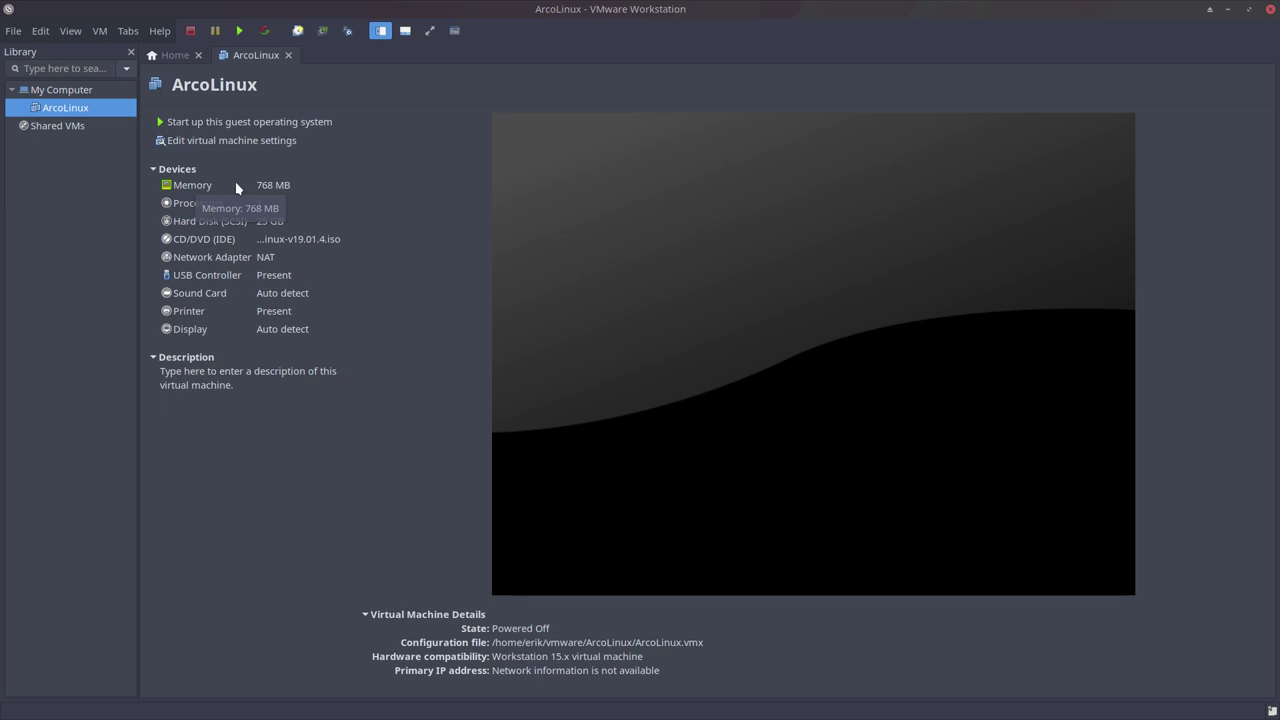
left_click(224, 186)
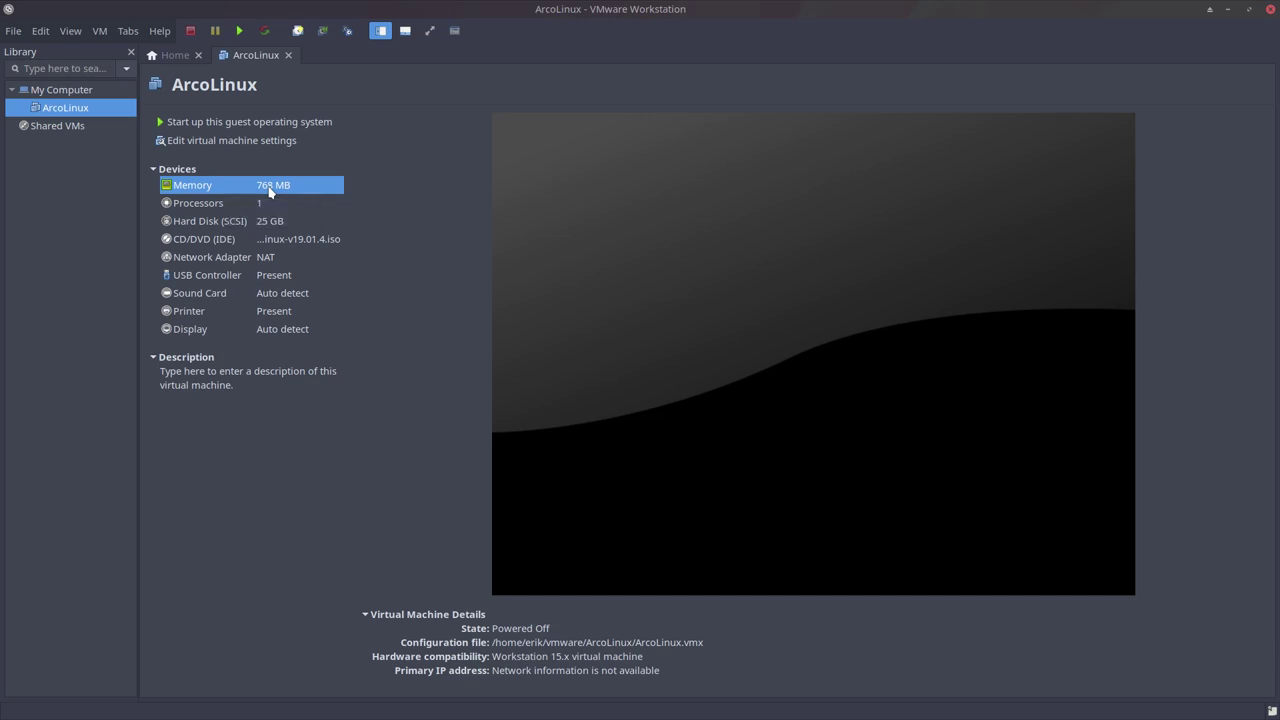
left_click(260, 206)
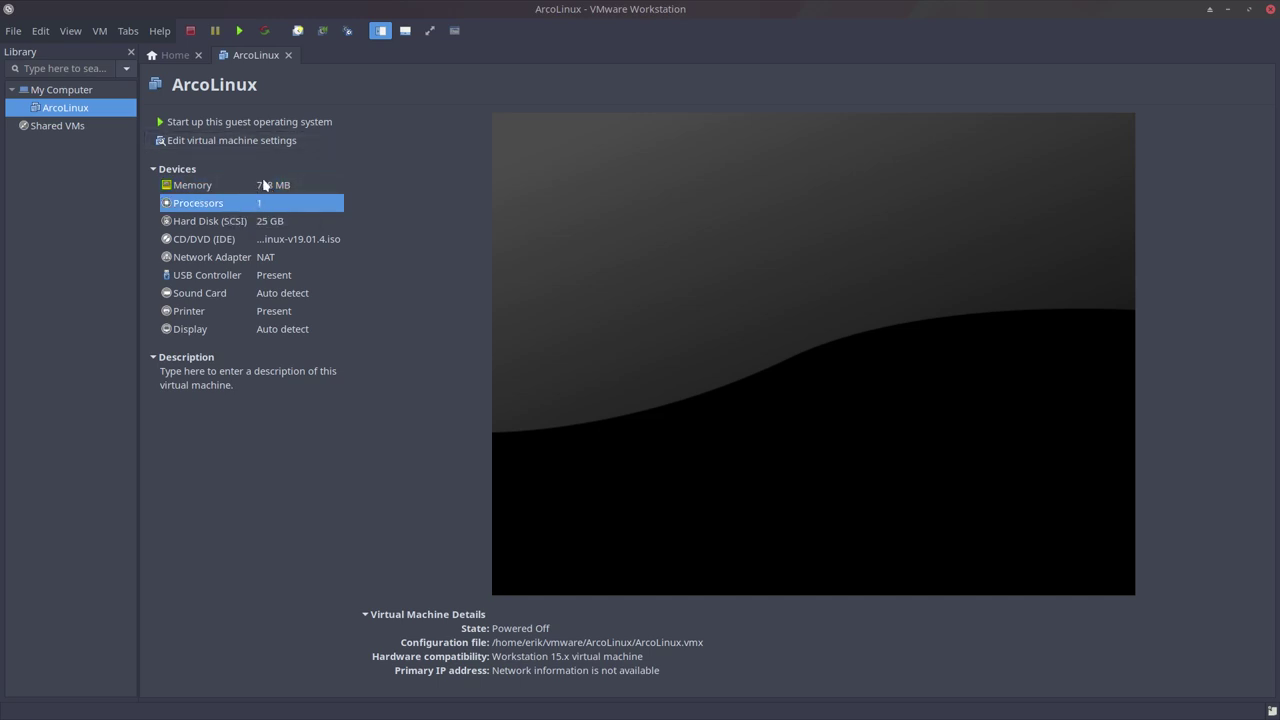
left_click(268, 225)
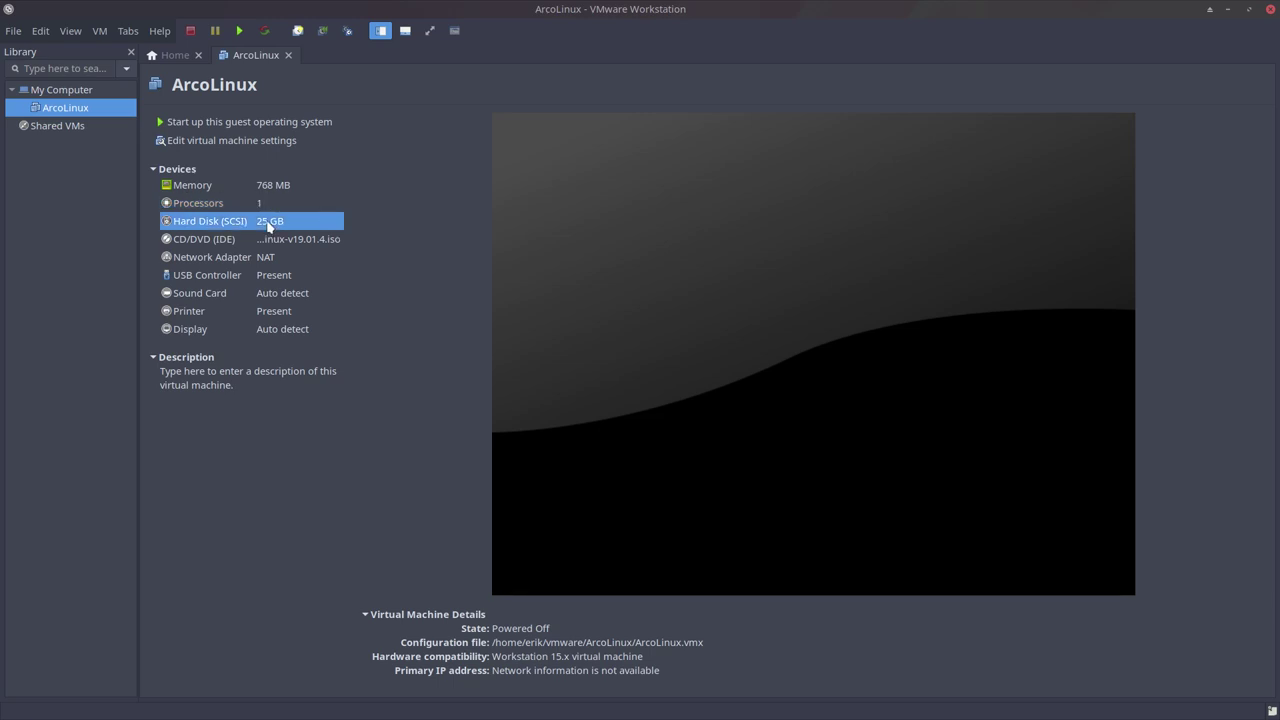
left_click(259, 143)
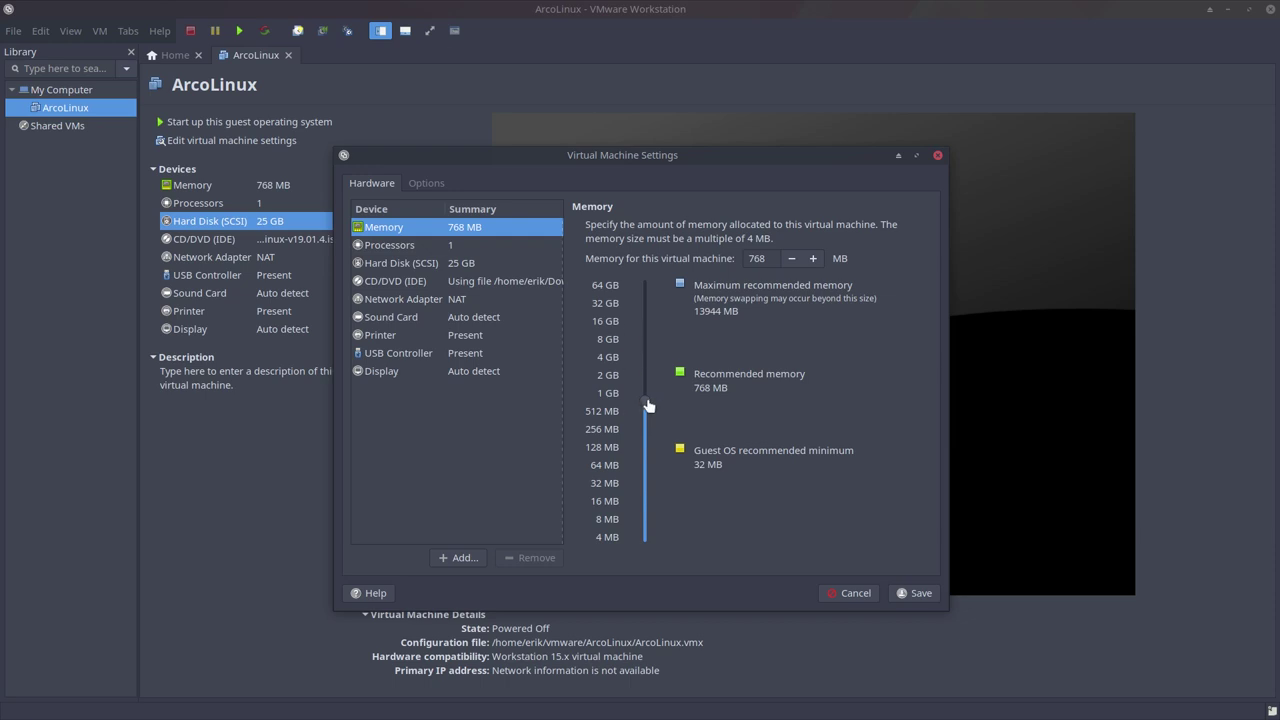
Raise ArcoLinux's memory to about 8.6 GB and set 4 cores per processor.
left_click_drag(645, 401, 645, 337)
left_click(407, 247)
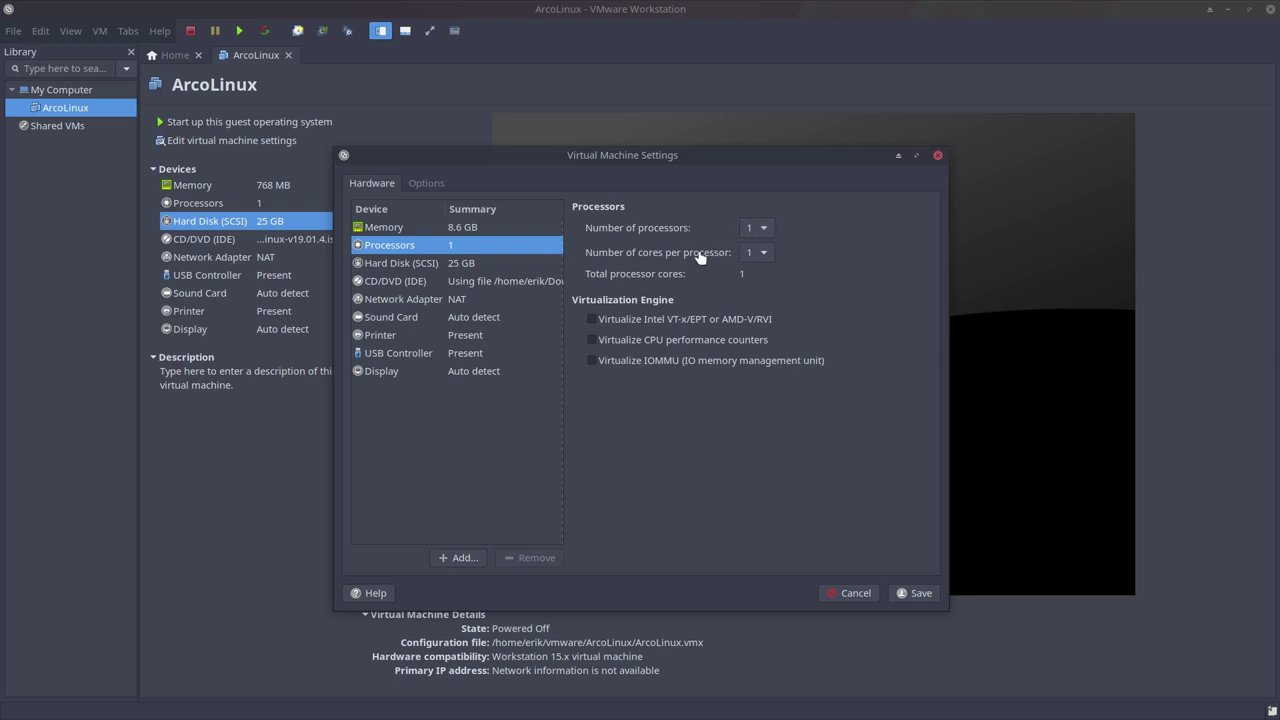
left_click(765, 255)
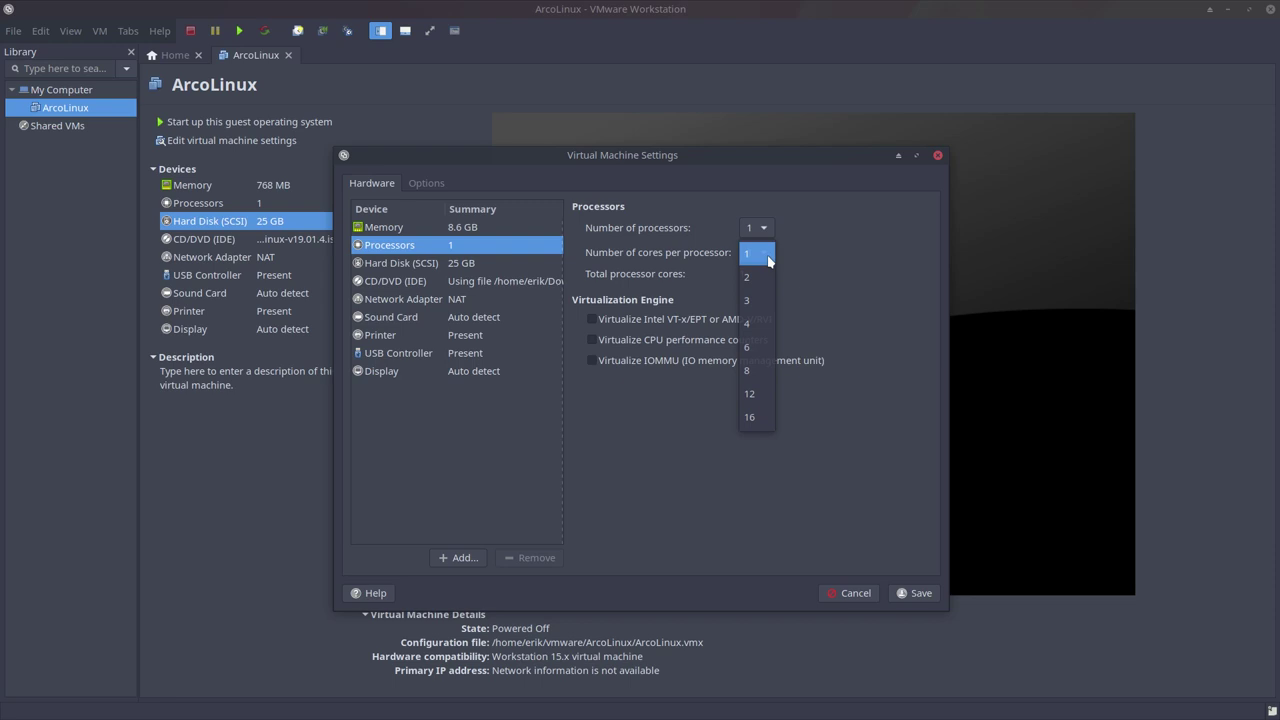
left_click(760, 326)
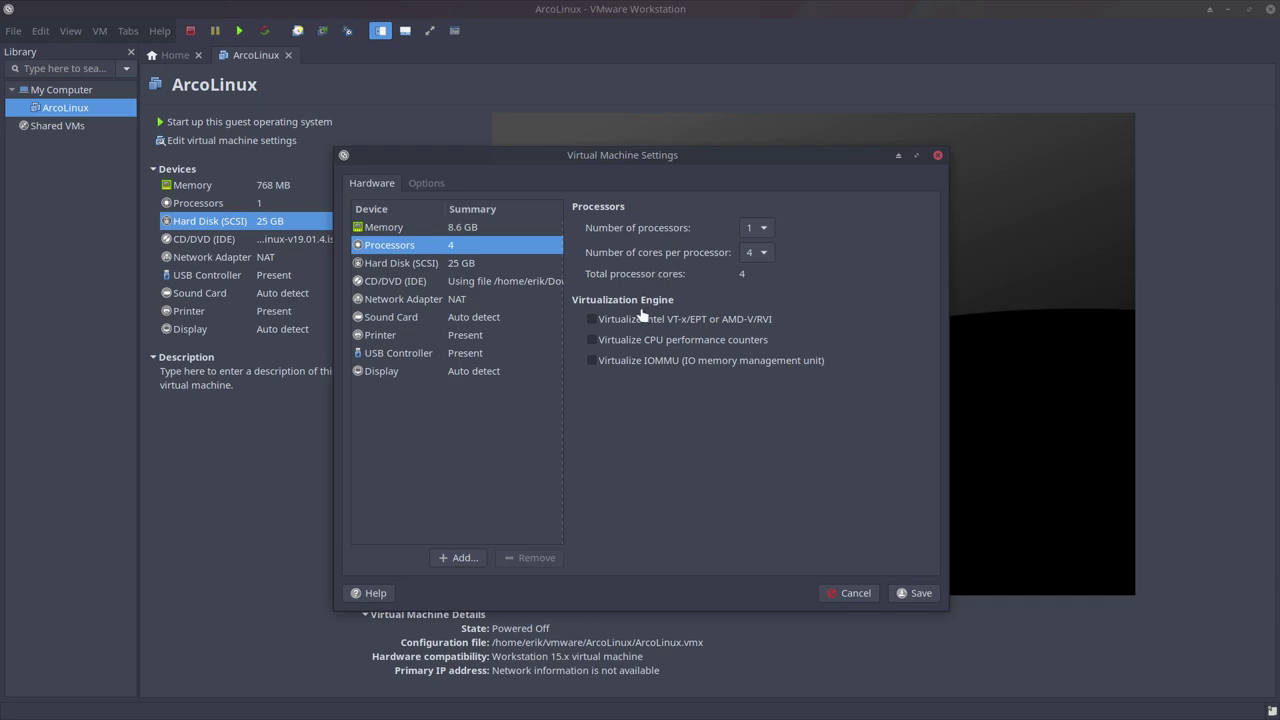
Enable VT-x/EPT or AMD-V/RVI virtualization and review the disk, CD/DVD, display, USB, printer, sound and network devices.
left_click(591, 320)
left_click(418, 266)
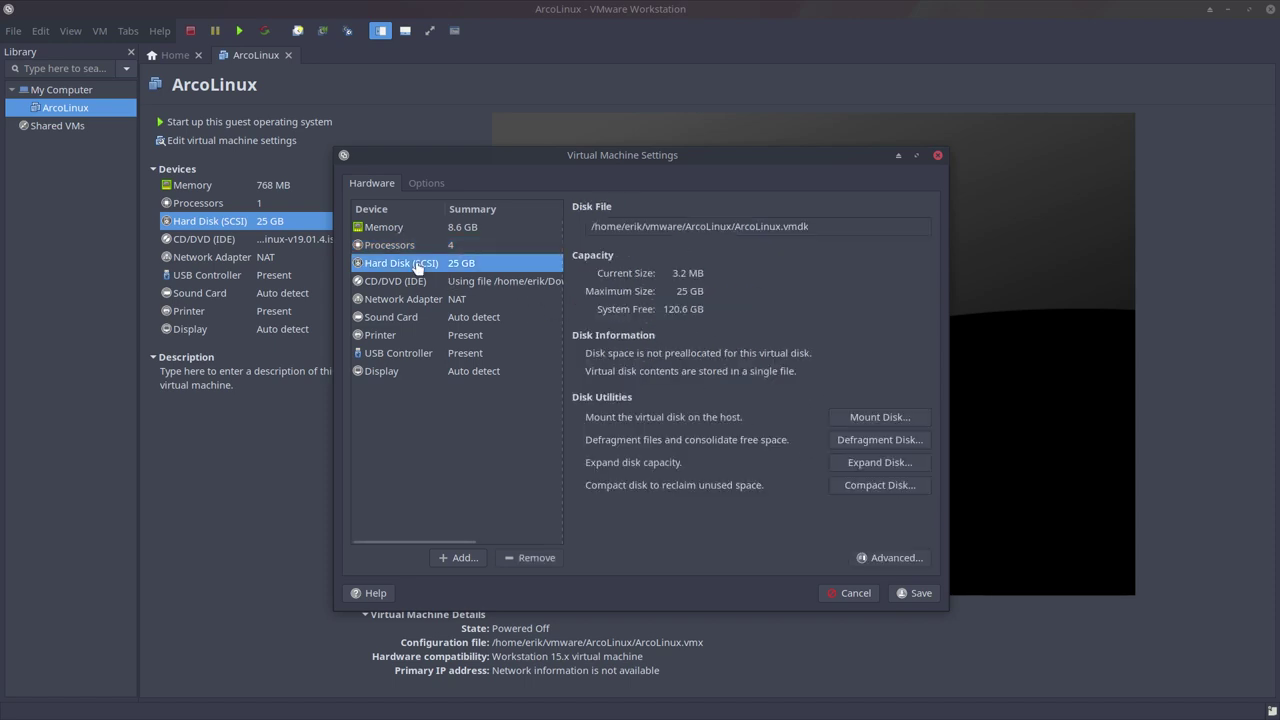
left_click(417, 282)
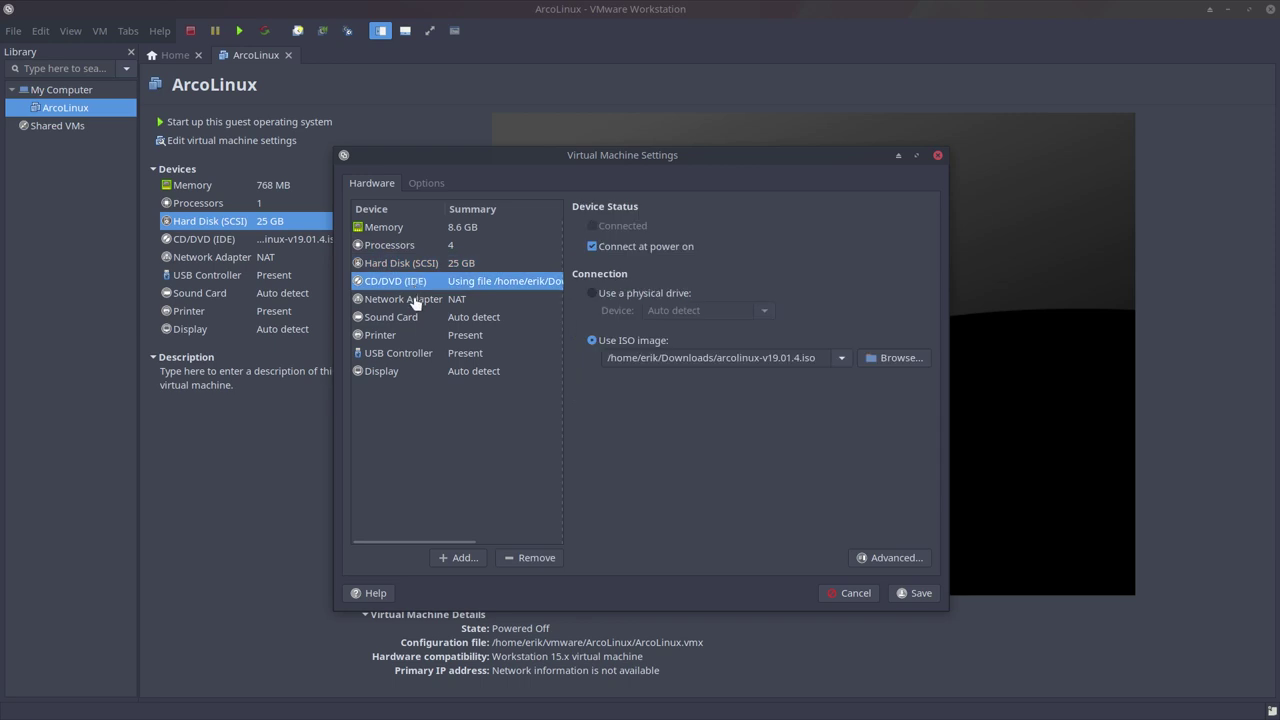
left_click(408, 375)
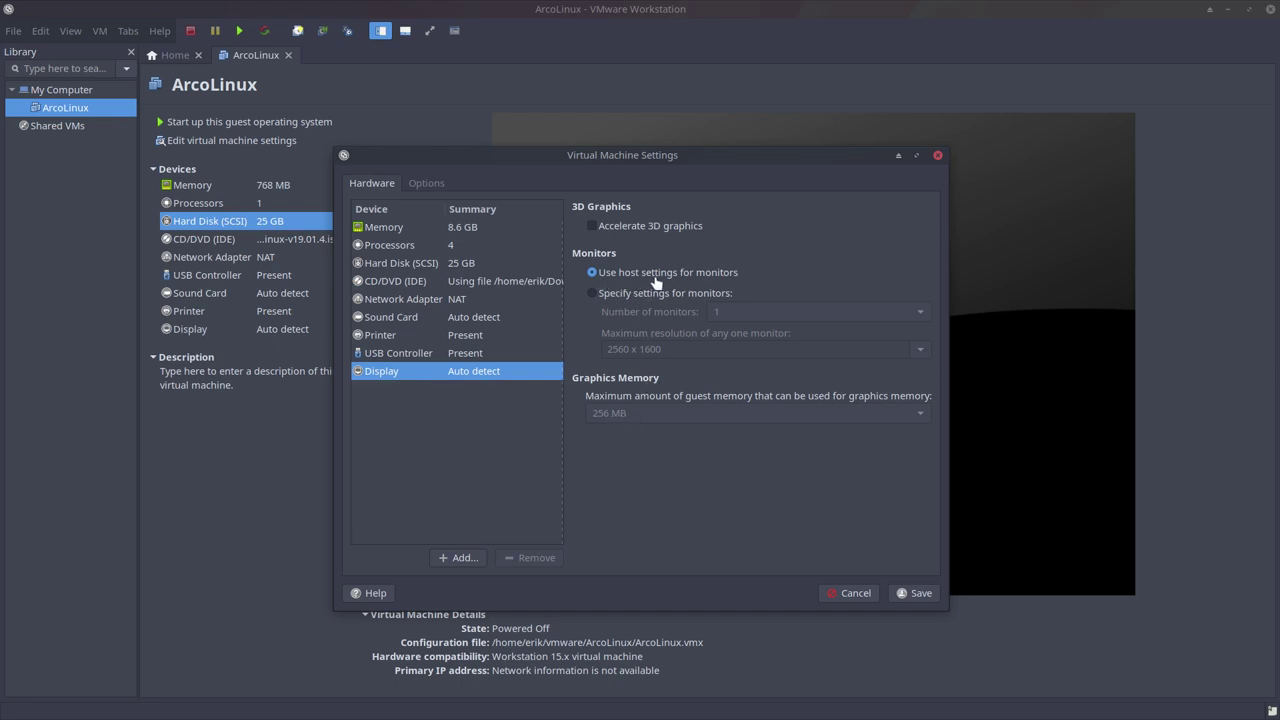
left_click(402, 356)
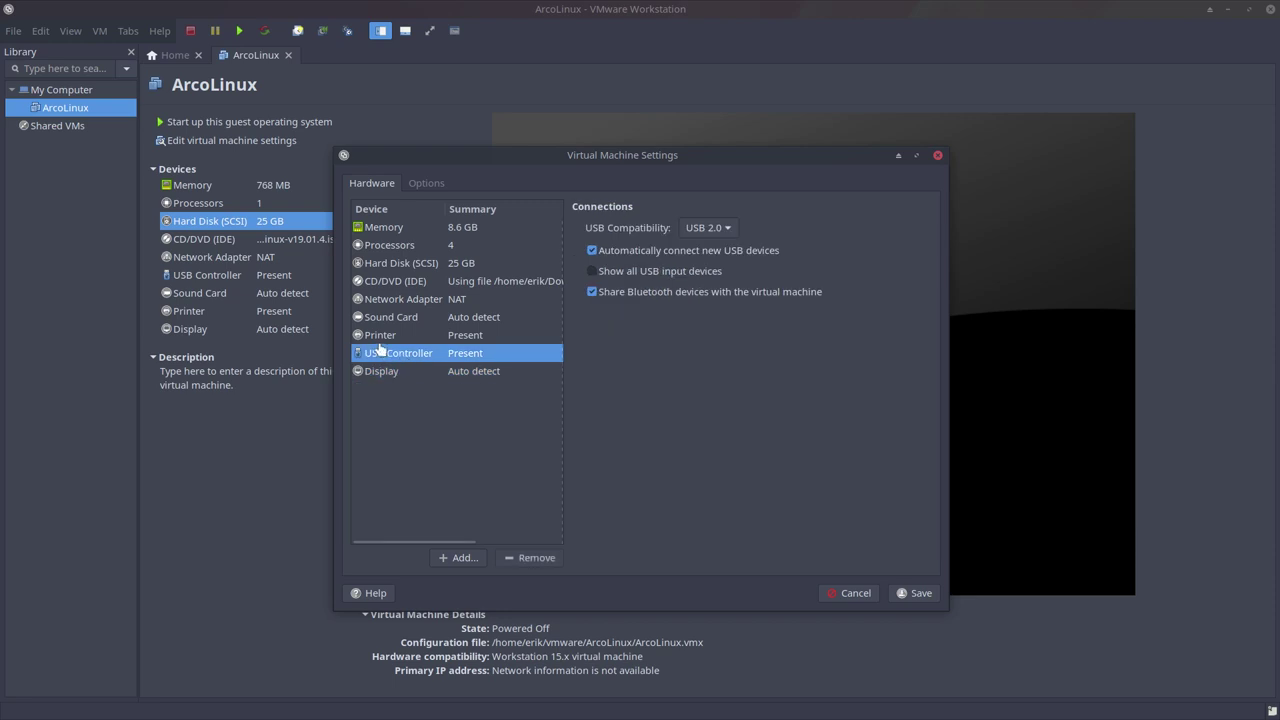
left_click(386, 337)
left_click(396, 318)
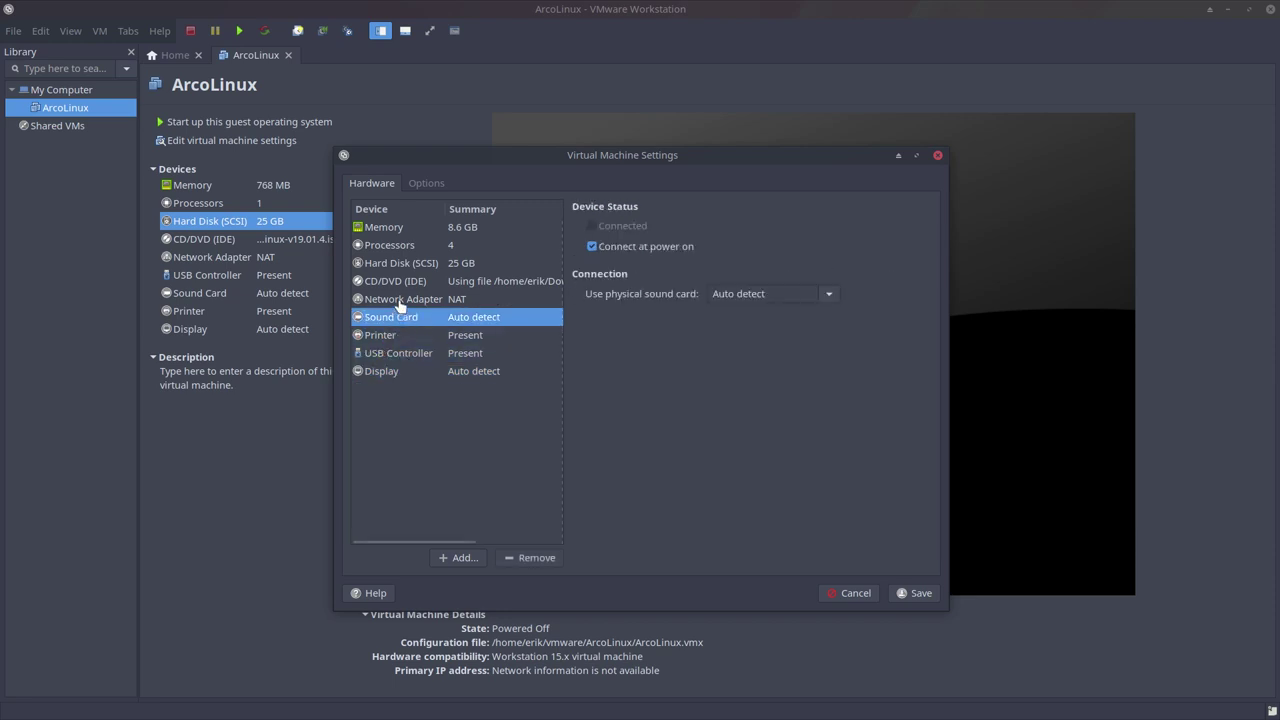
left_click(399, 300)
left_click(418, 282)
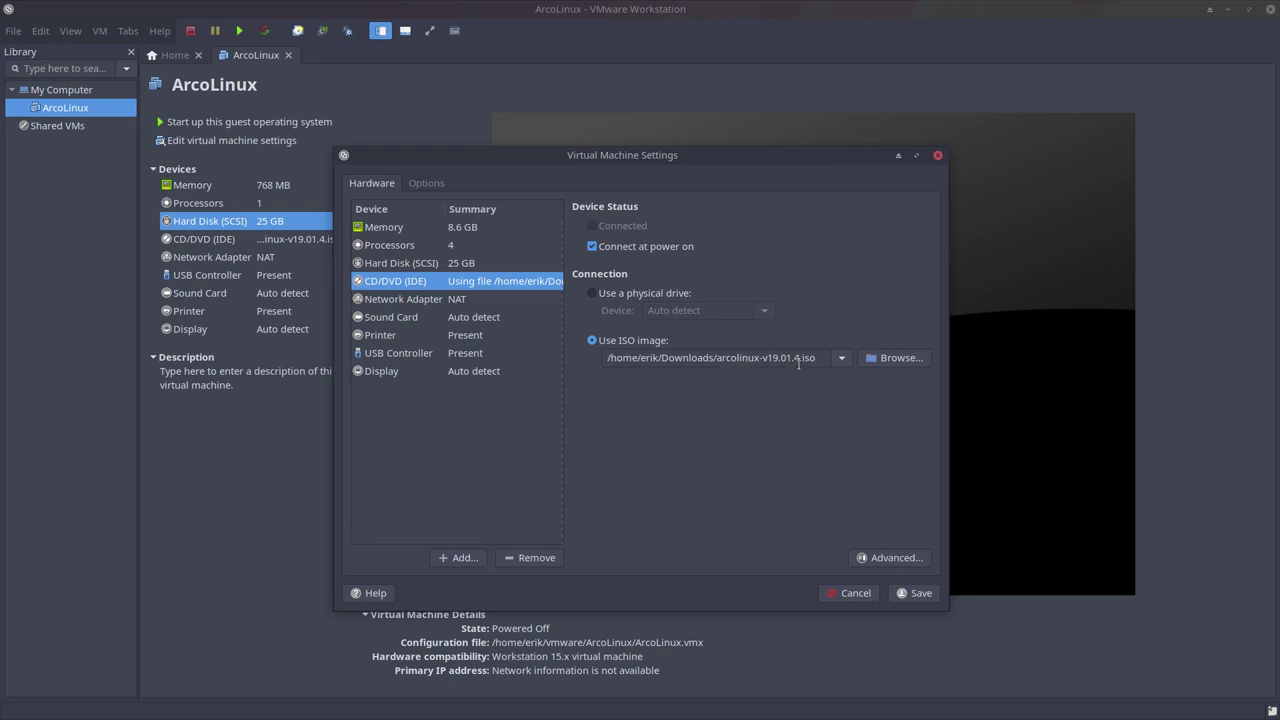
Recheck the processor and memory pages, then save the settings.
left_click(409, 250)
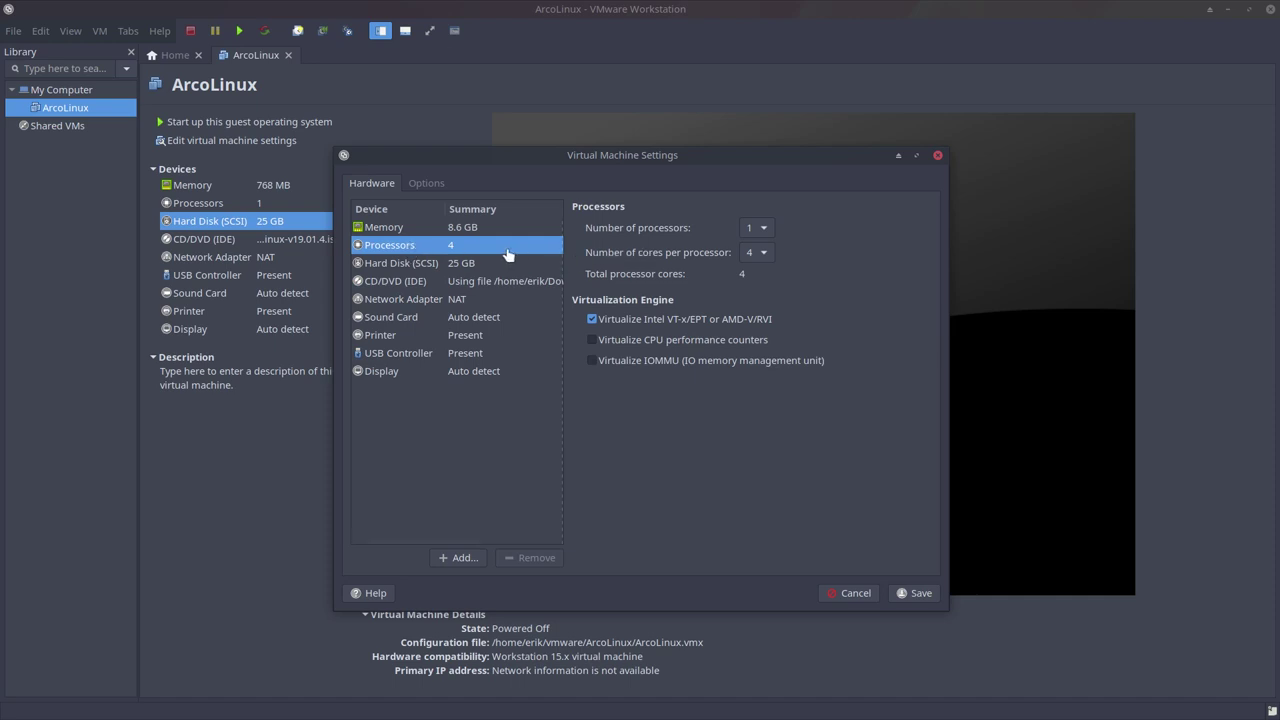
left_click(408, 235)
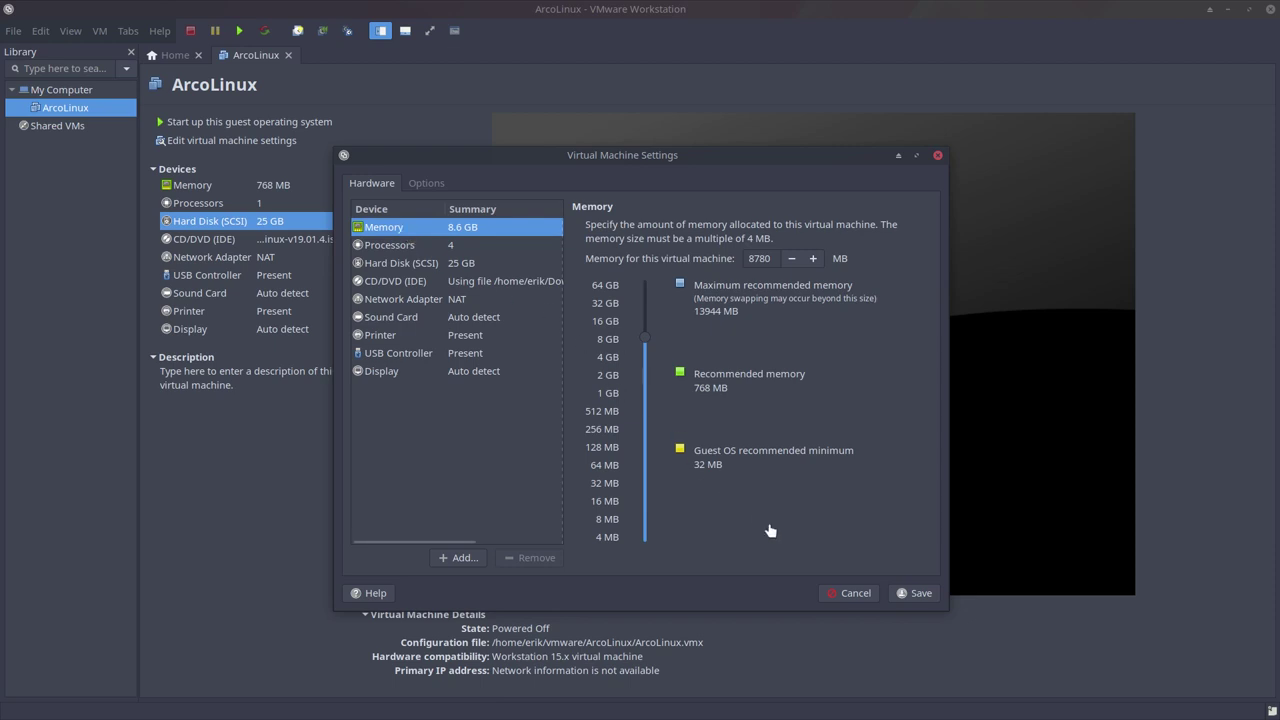
left_click(912, 593)
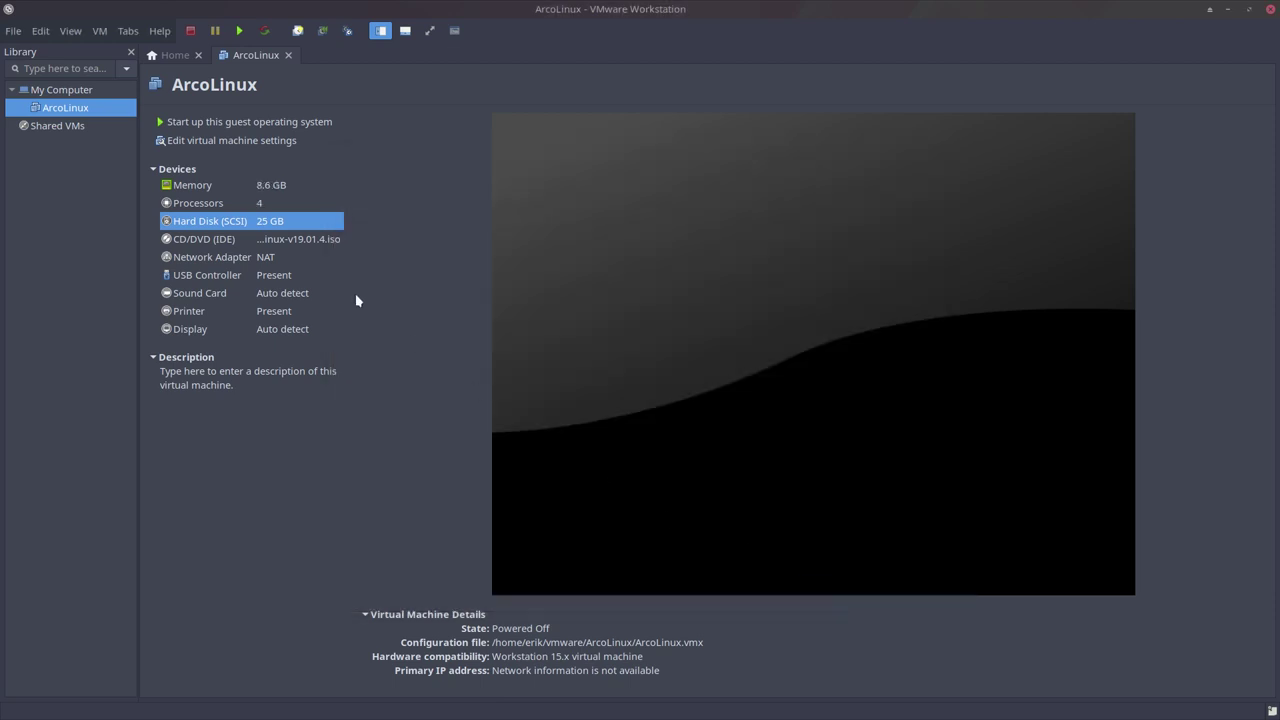
Power on the ArcoLinux VM and hide the library sidebar.
left_click(237, 126)
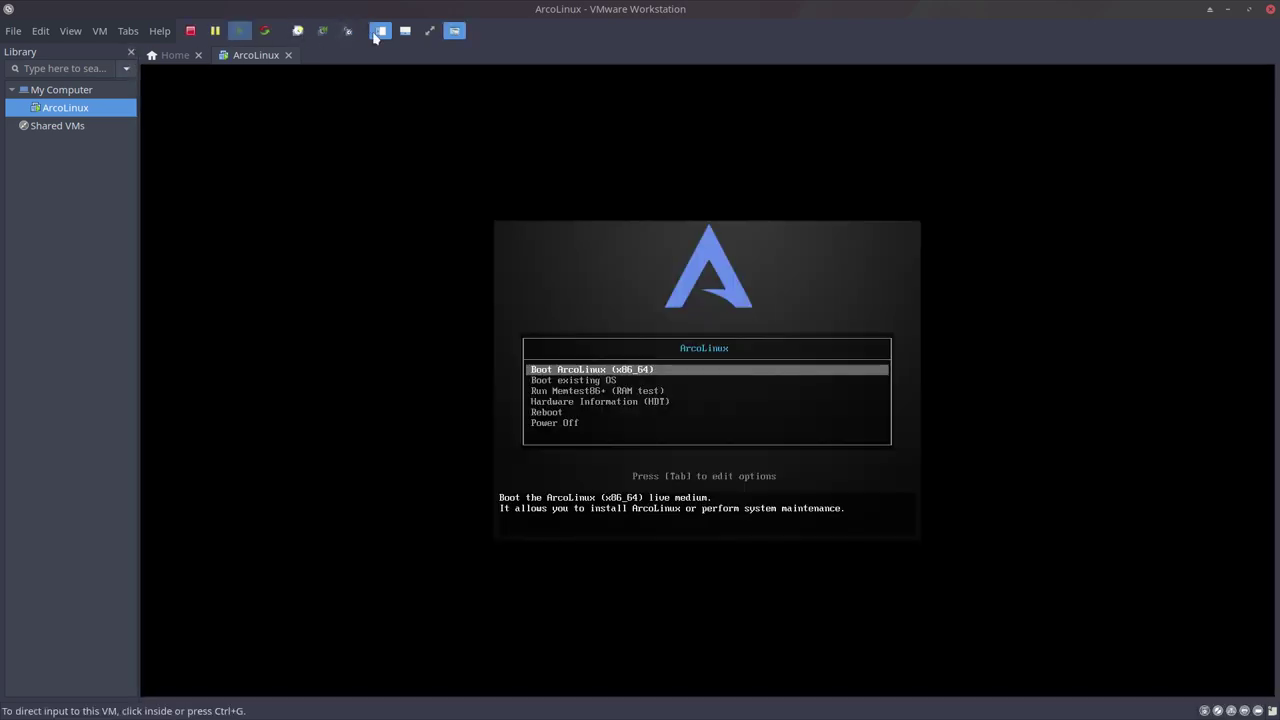
left_click(131, 51)
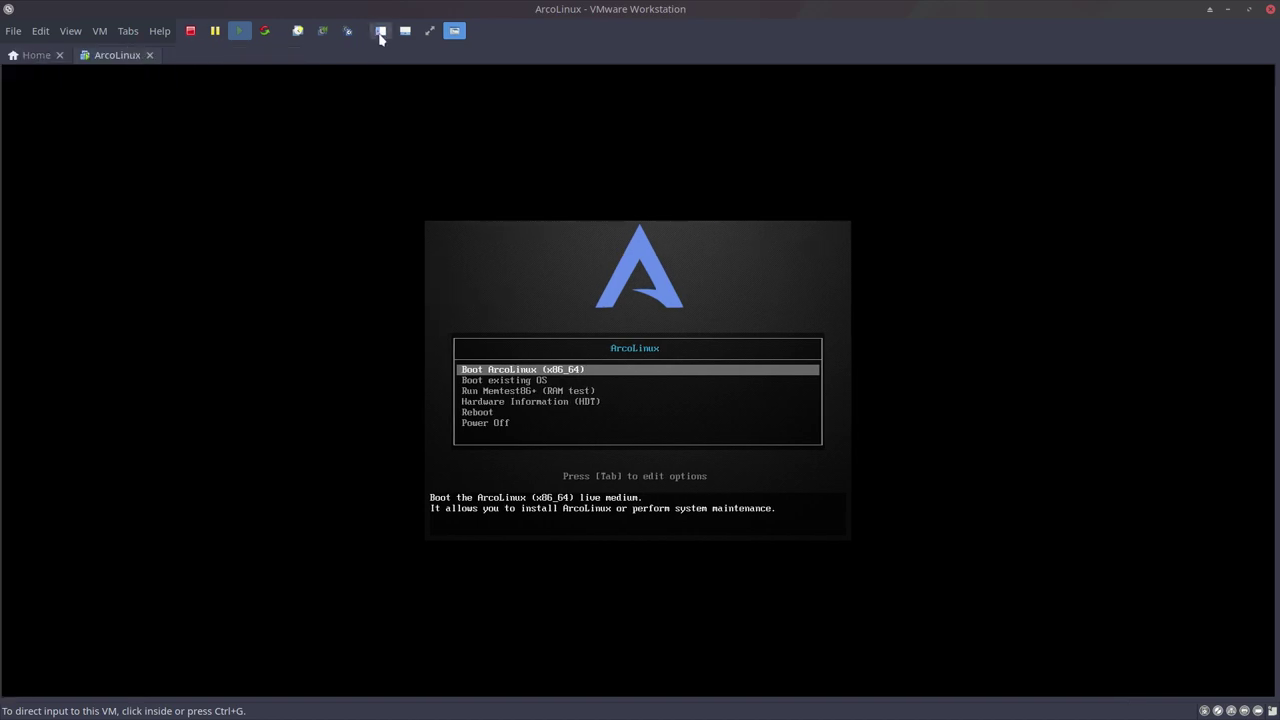
left_click(380, 33)
left_click(380, 33)
Boot the ArcoLinux (x86_64) live entry, then release input back to the host.
left_click(501, 273)
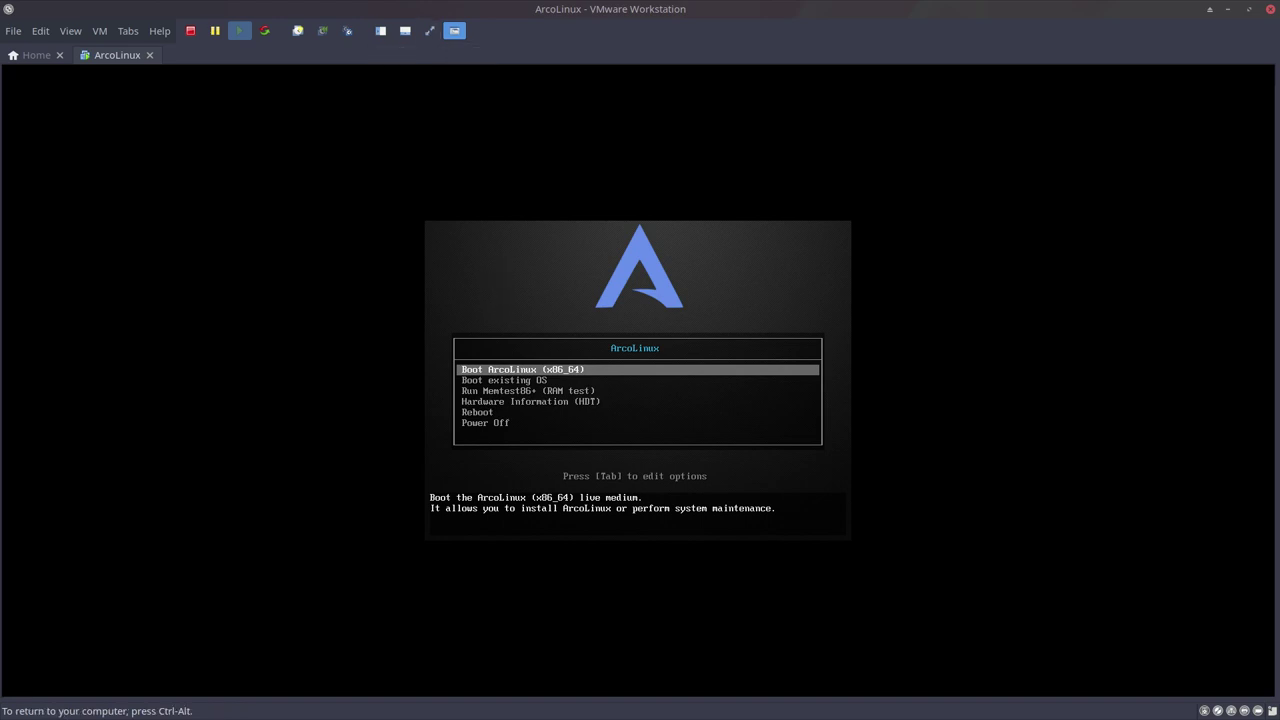
key("Return")
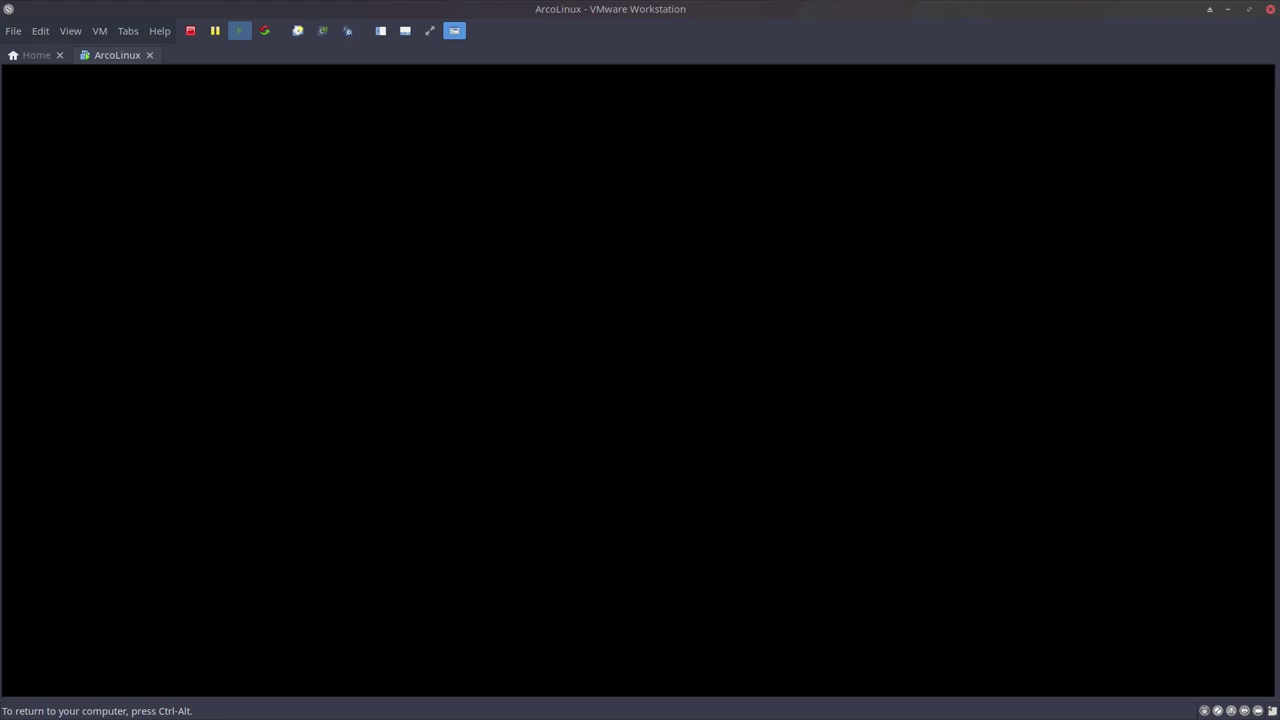
key("ctrl+alt")
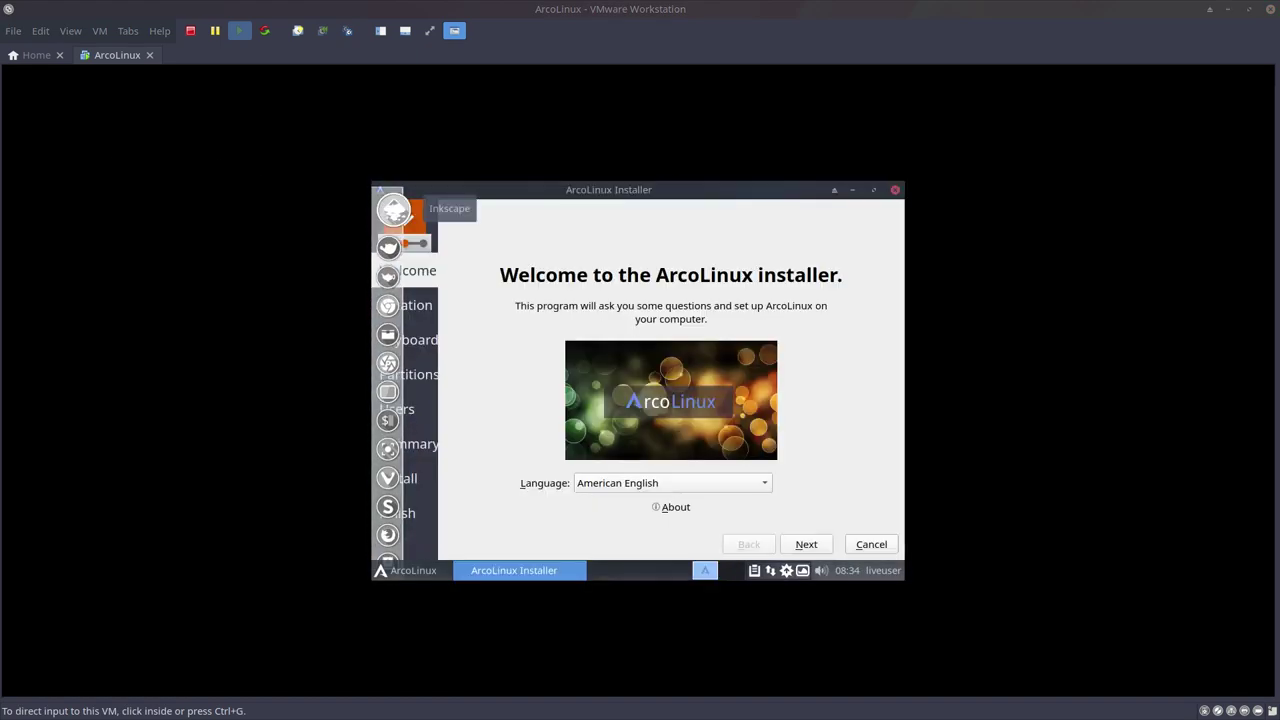
Set the guest display resolution to 1680x1050 in the ArcoLinux Display settings.
left_click(480, 317)
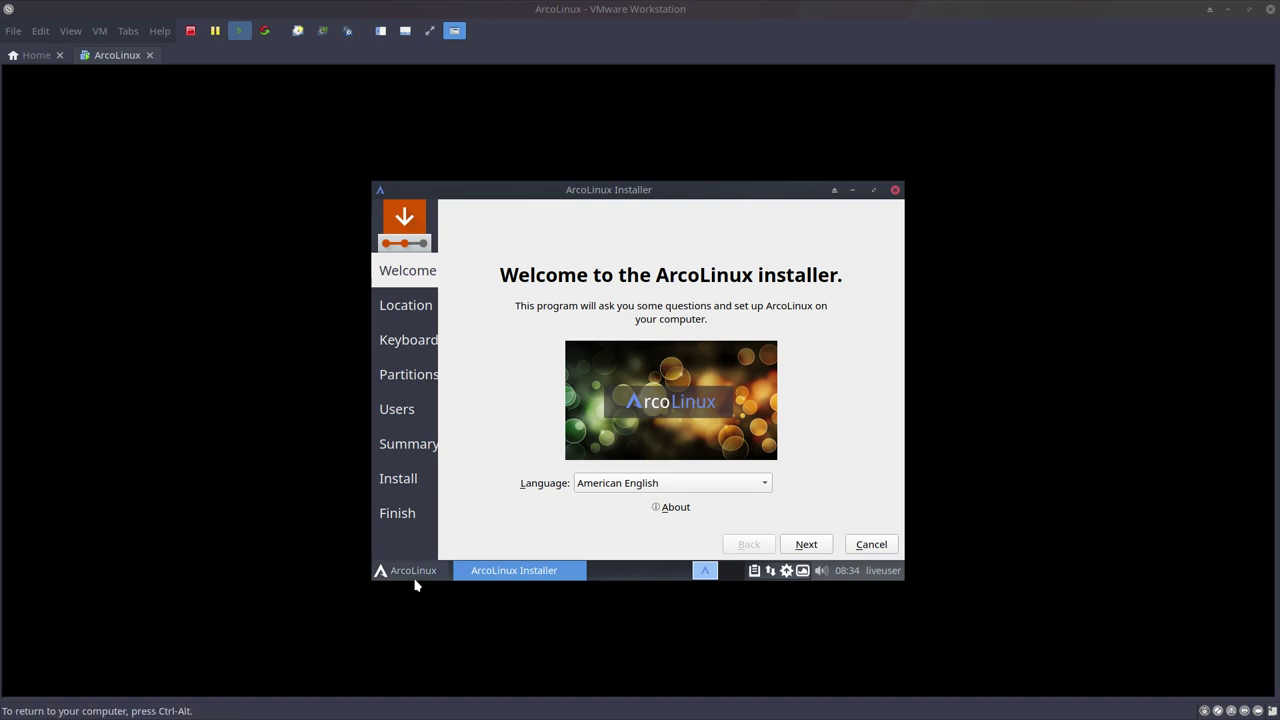
left_click(410, 571)
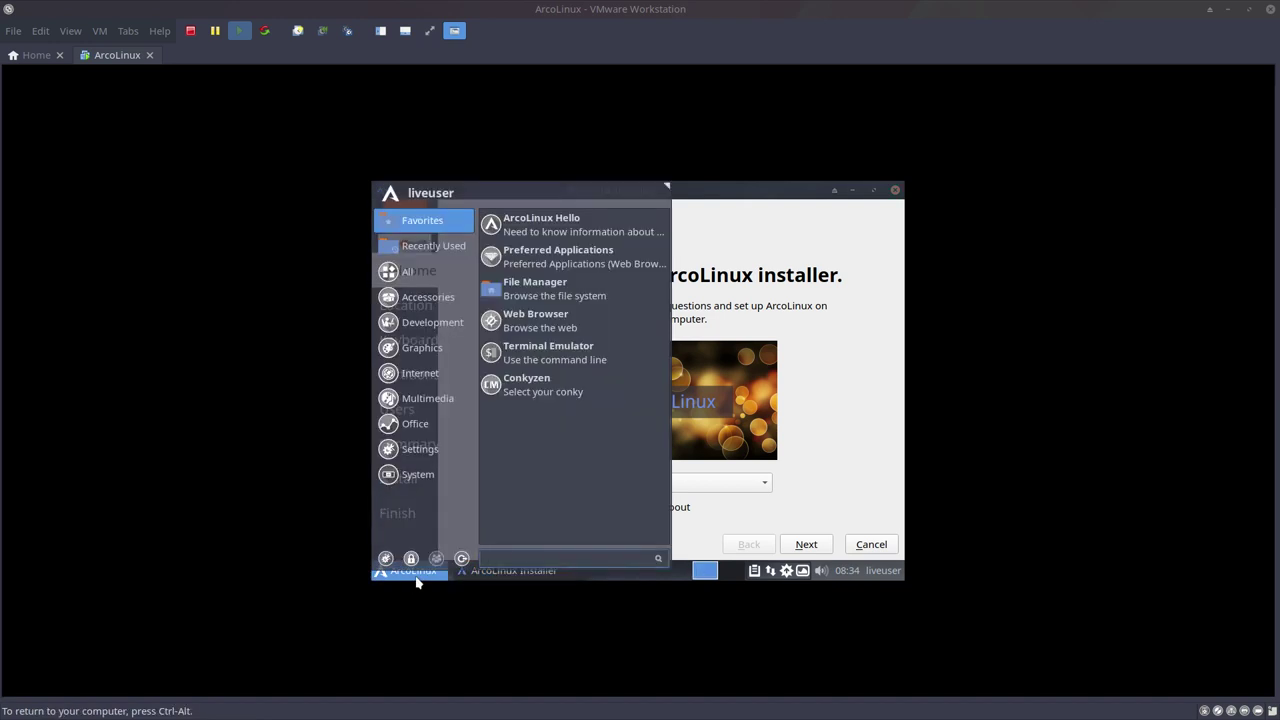
left_click(384, 558)
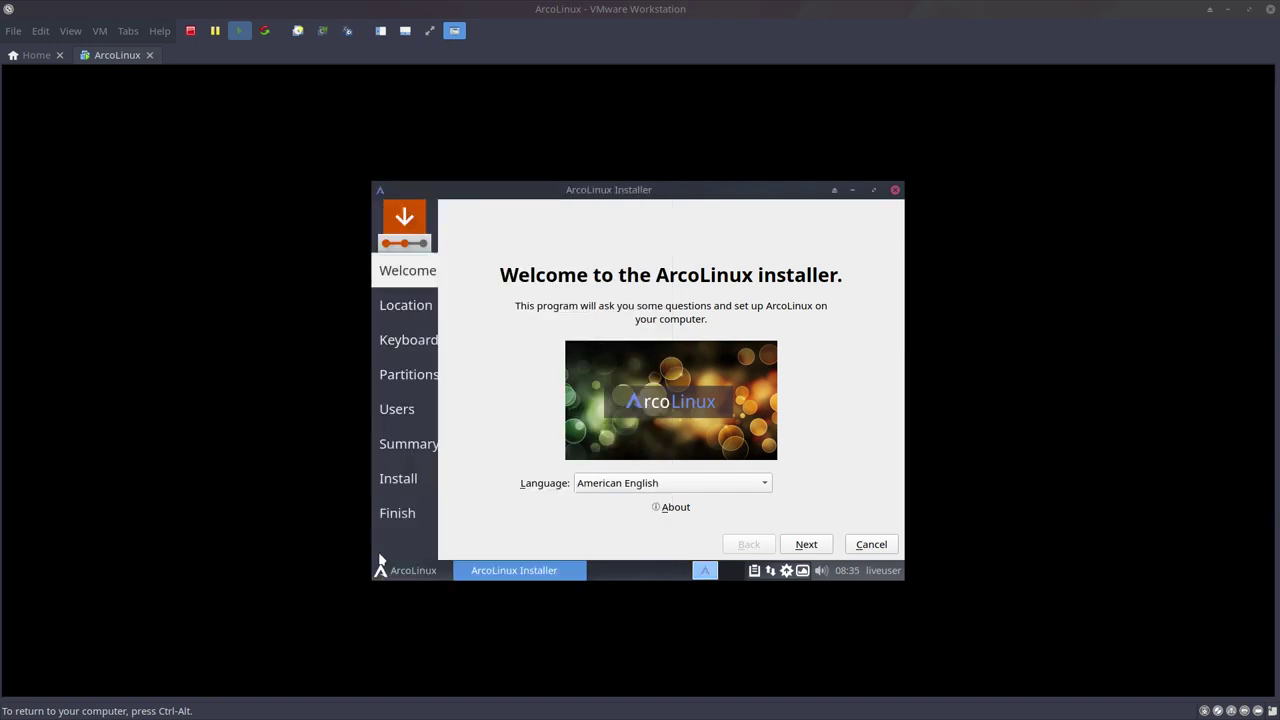
left_click(552, 474)
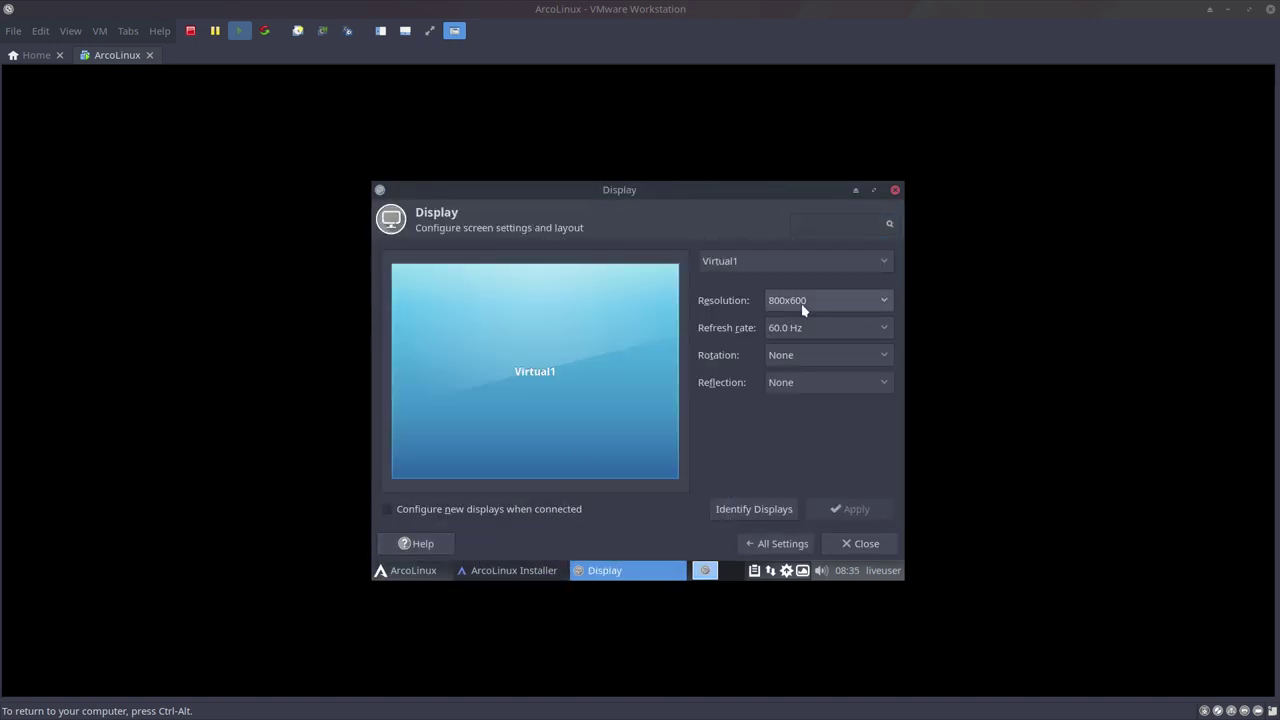
left_click(801, 303)
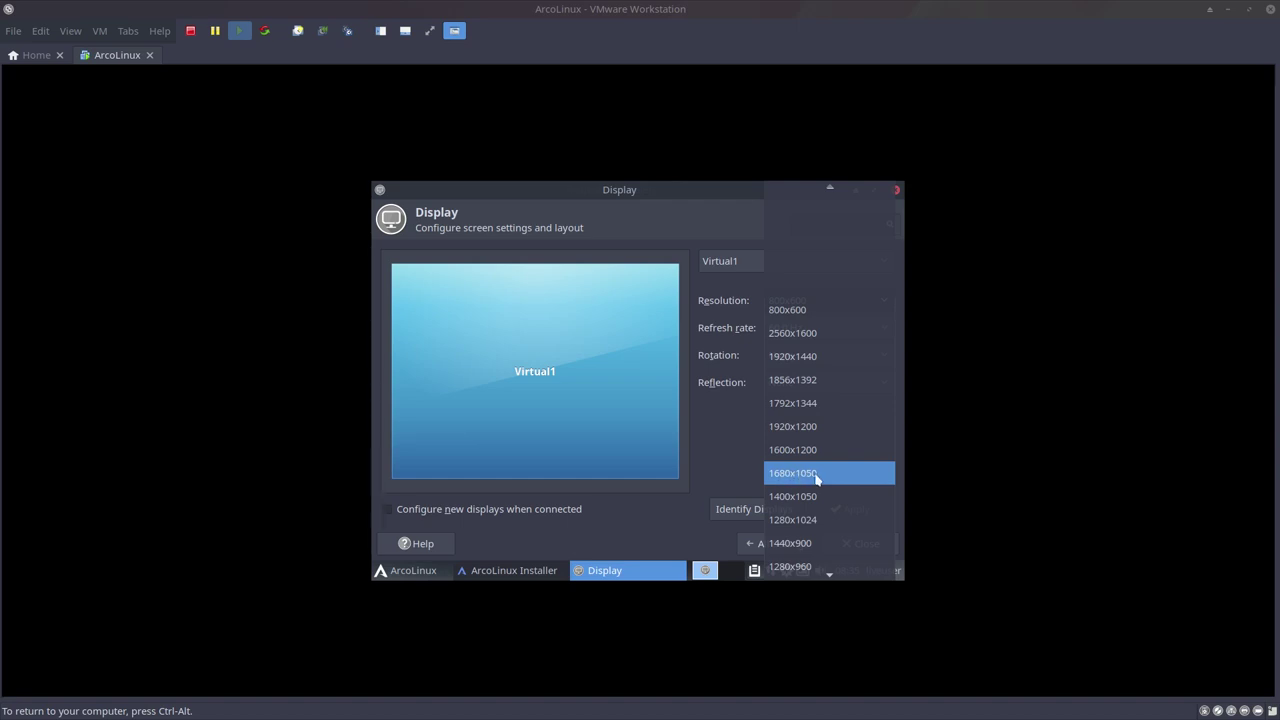
left_click(816, 477)
left_click(855, 509)
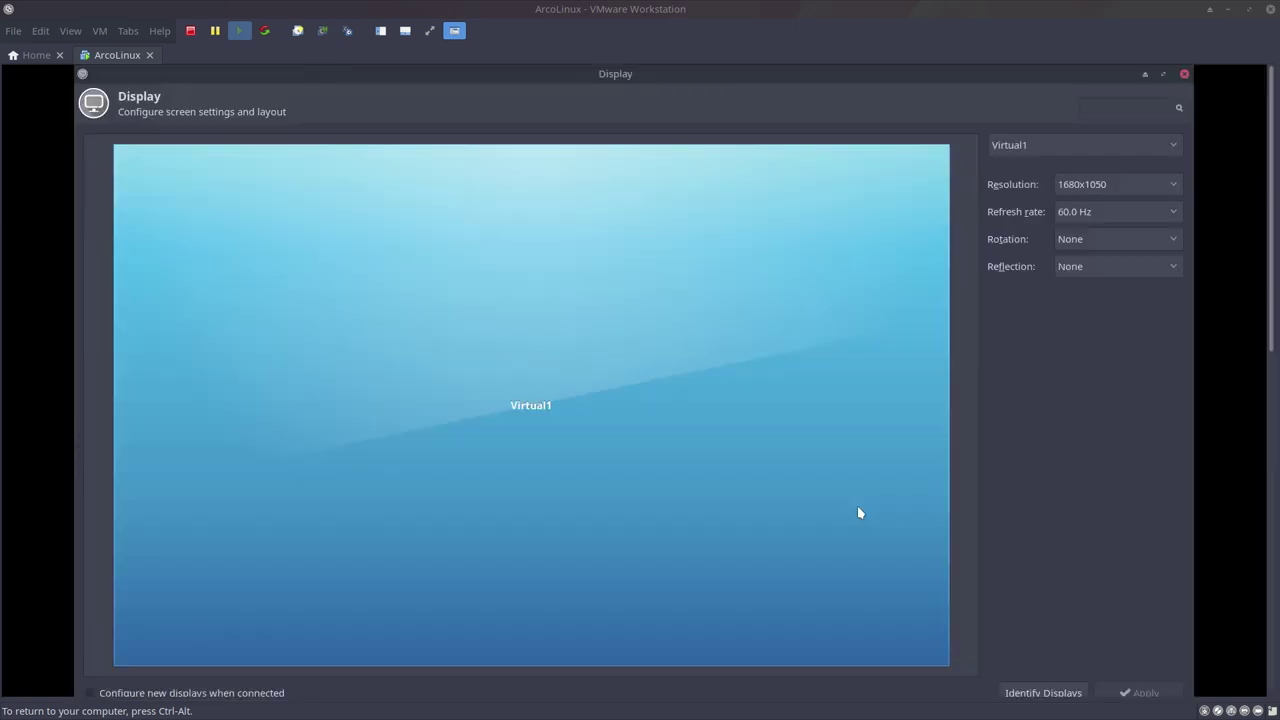
left_click(1184, 74)
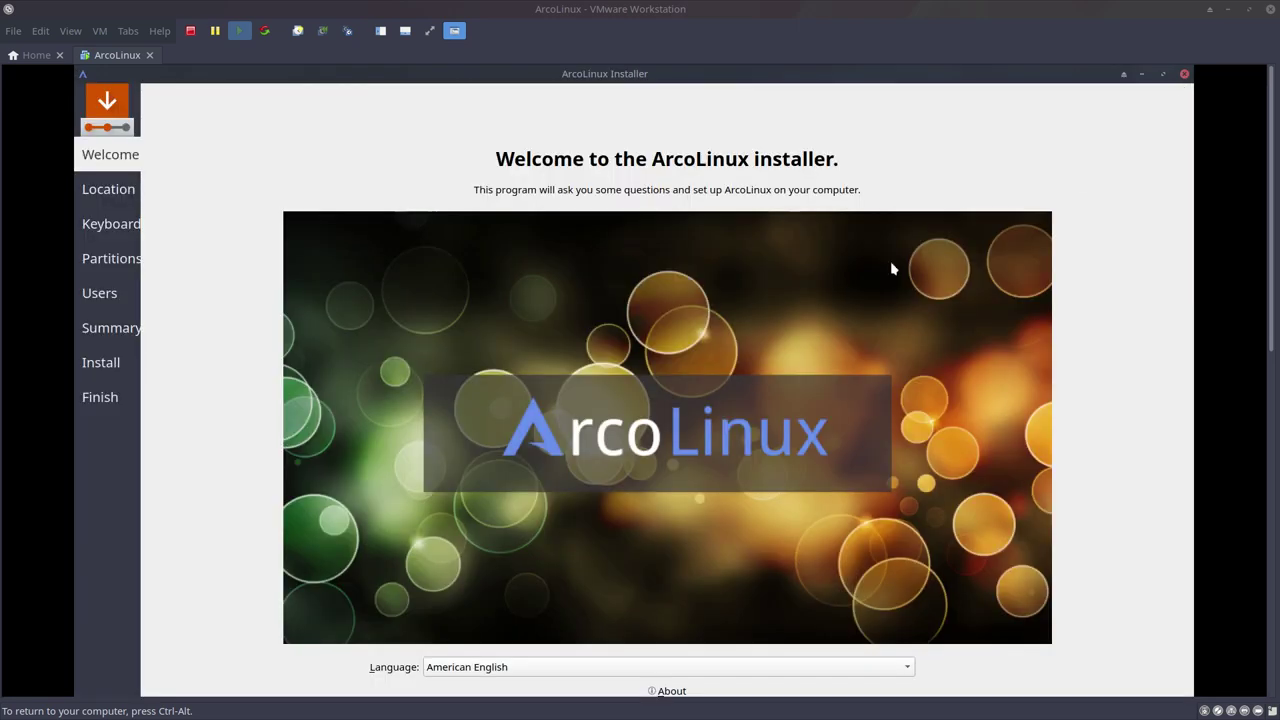
Switch the VM to full screen and enlarge the installer window.
left_click_drag(1046, 80, 760, 158)
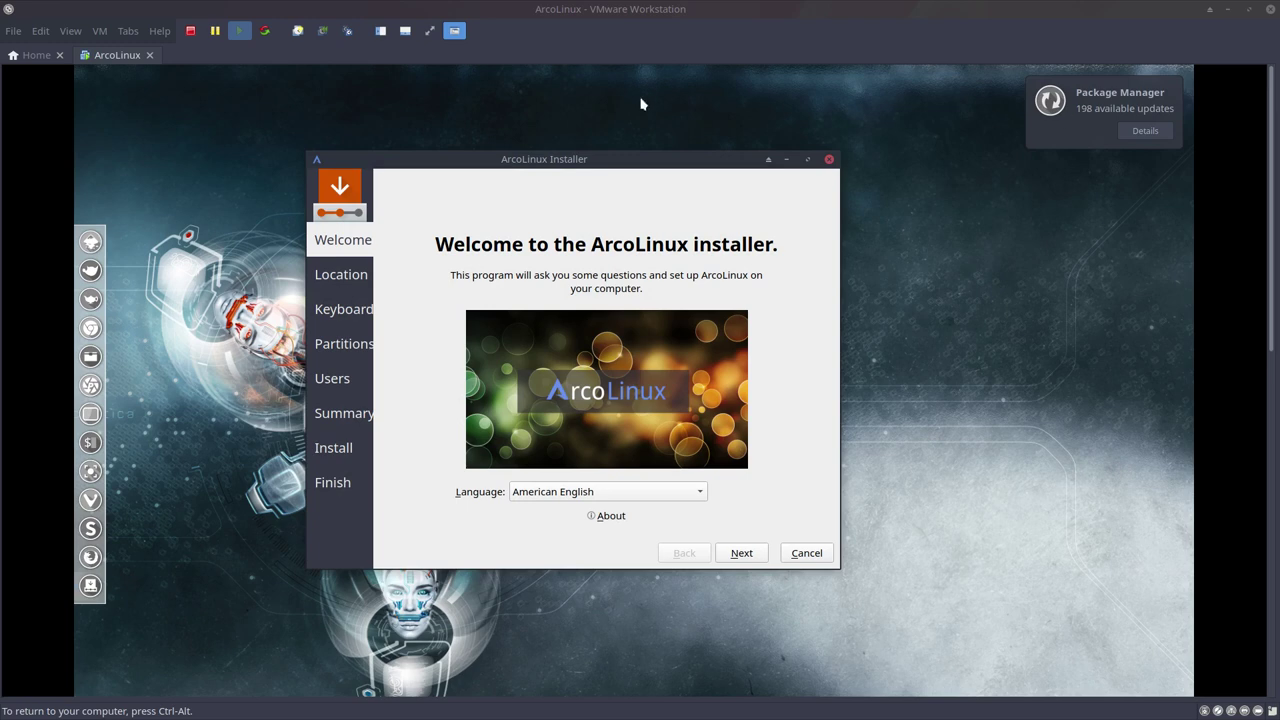
left_click(428, 34)
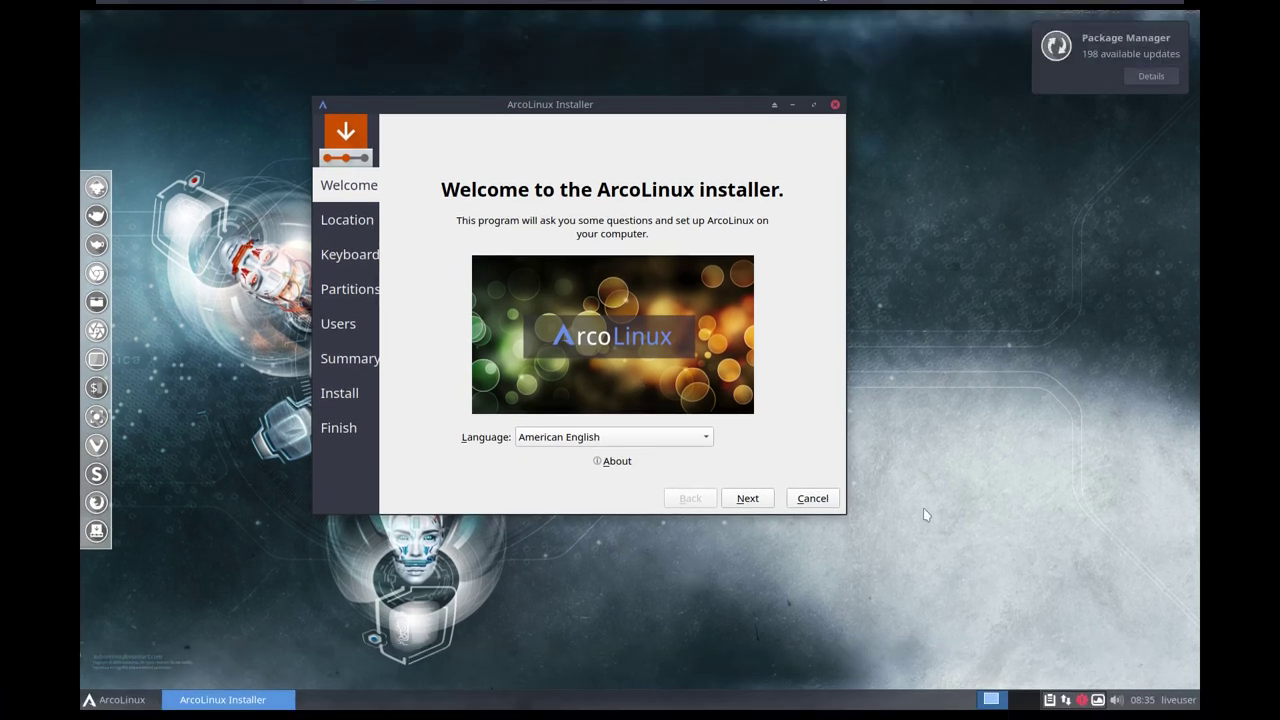
left_click_drag(845, 518, 1062, 578)
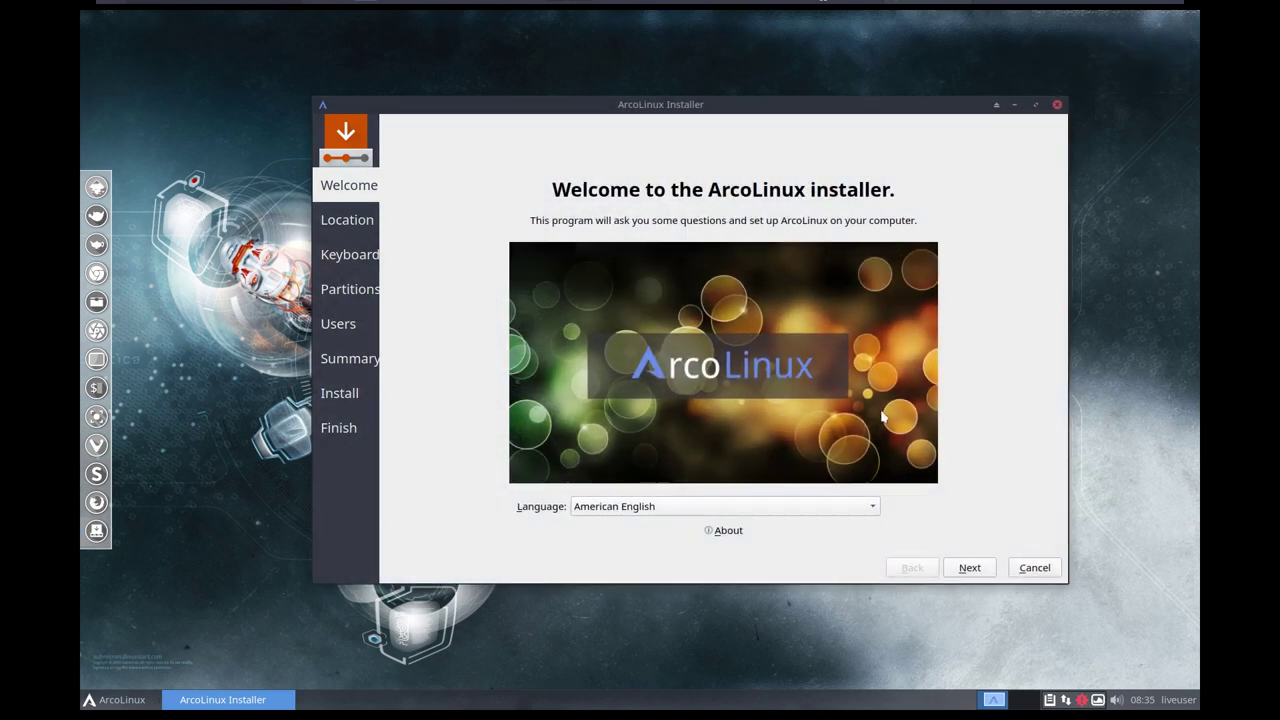
Choose the Belgian keyboard layout and erase the whole disk for partitioning.
left_click(970, 575)
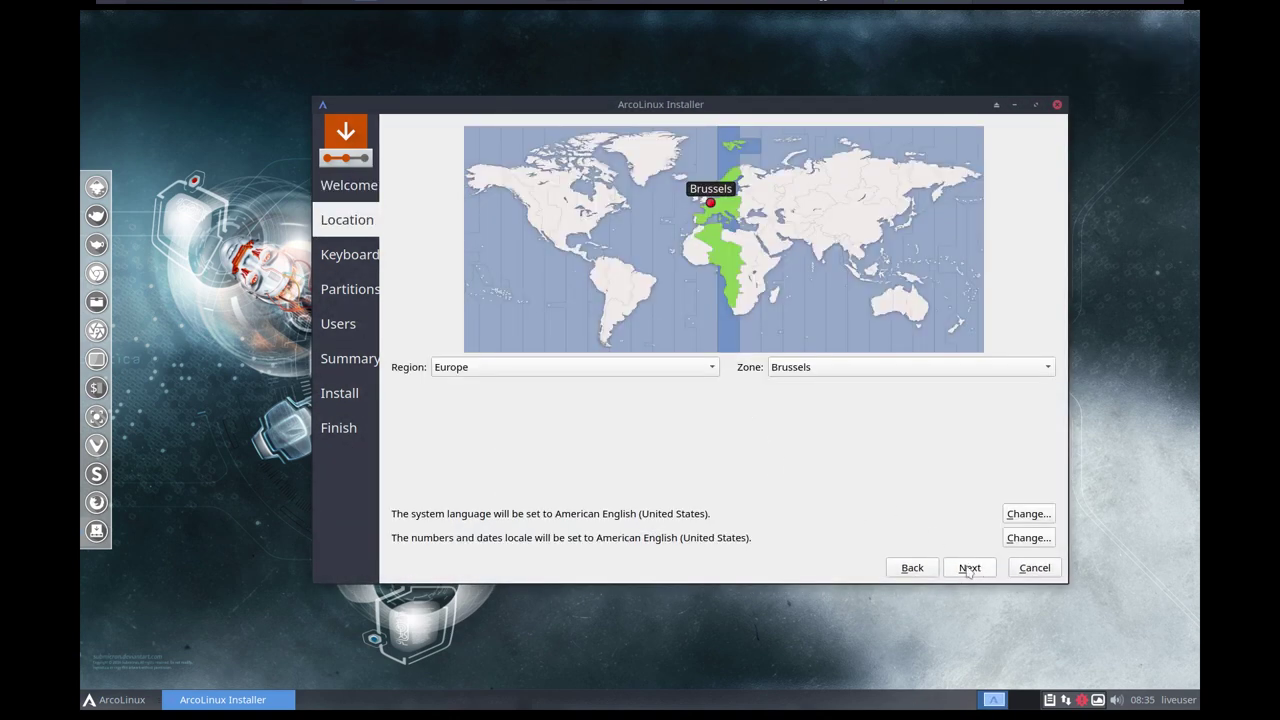
left_click(969, 572)
scroll(463, 410, "up", 5)
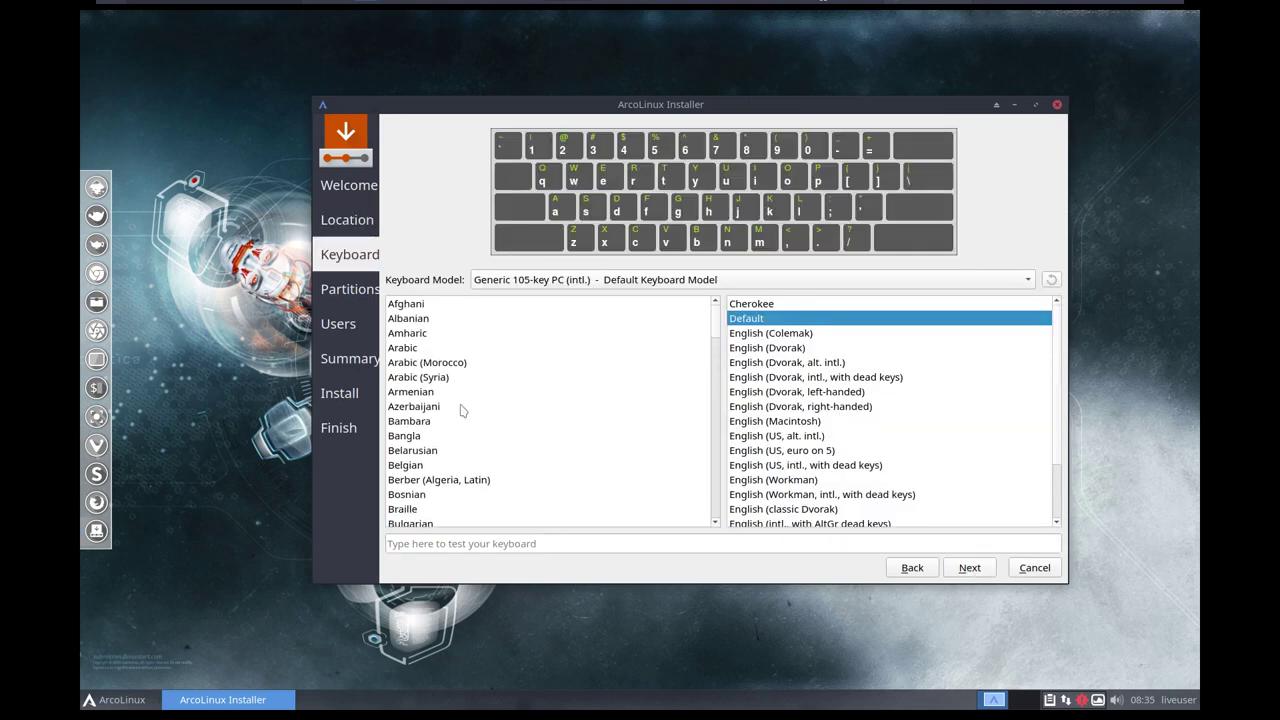
left_click(408, 466)
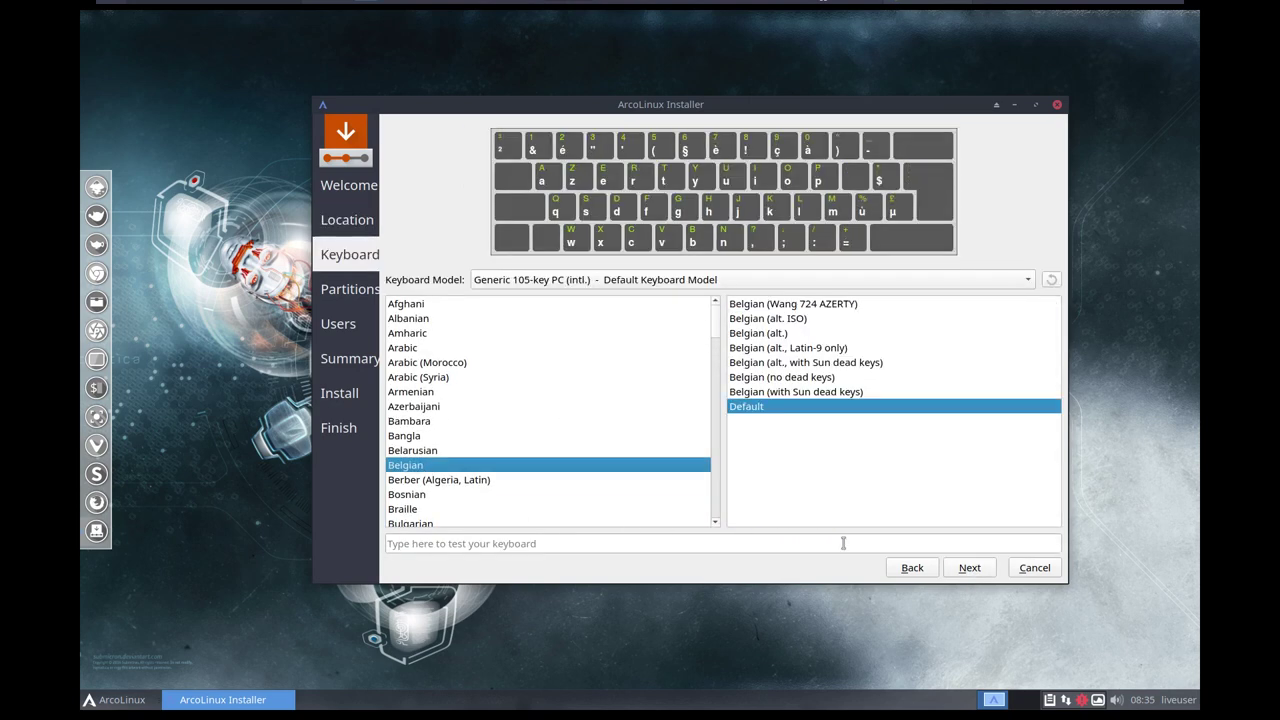
left_click(969, 567)
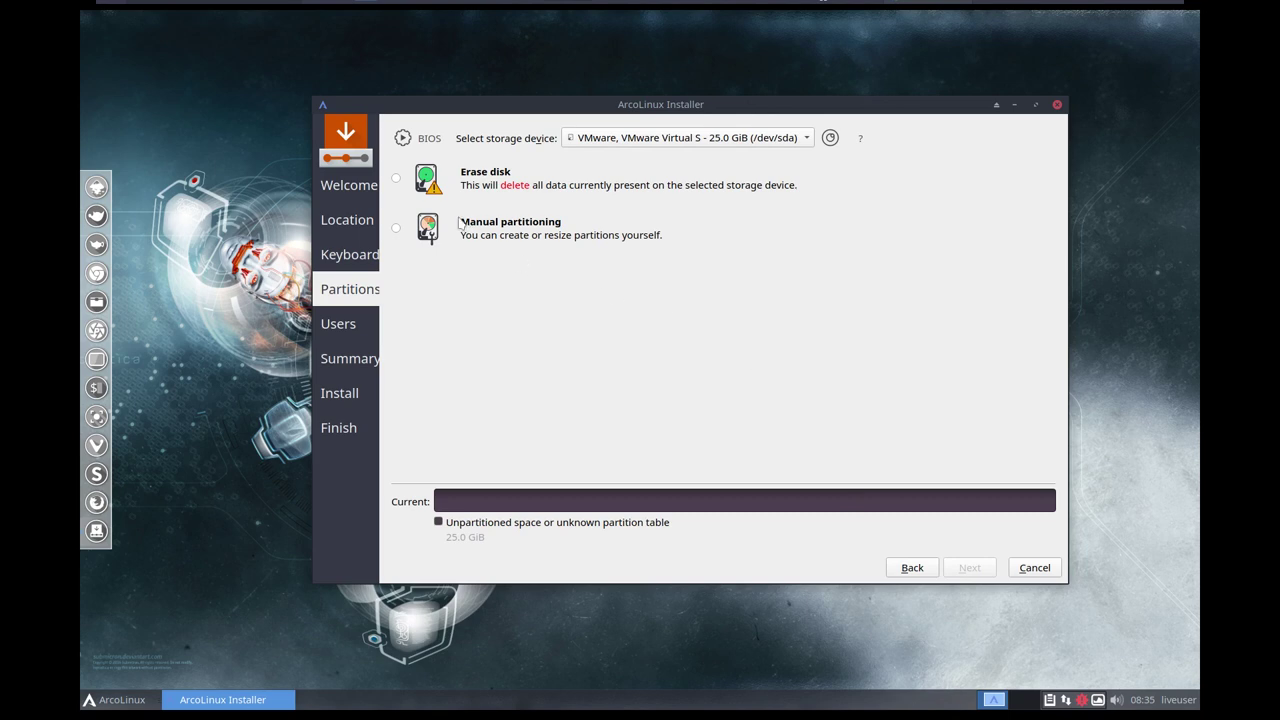
left_click(398, 181)
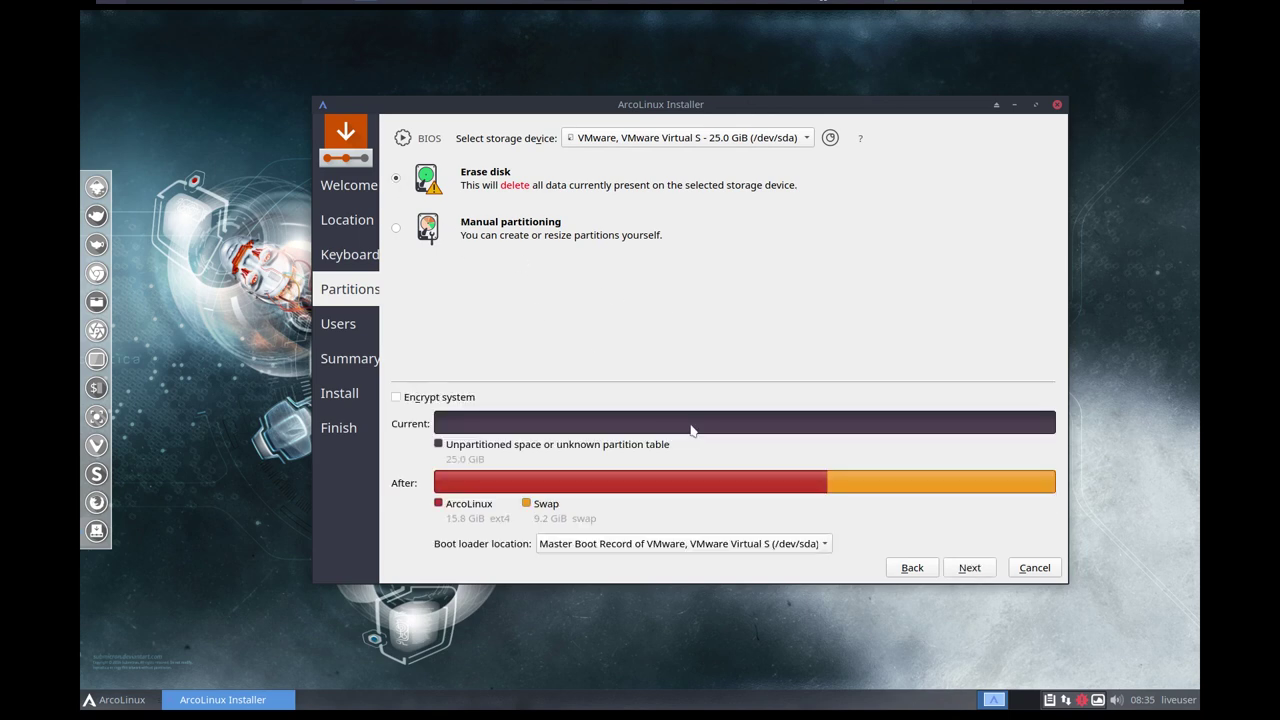
left_click(962, 570)
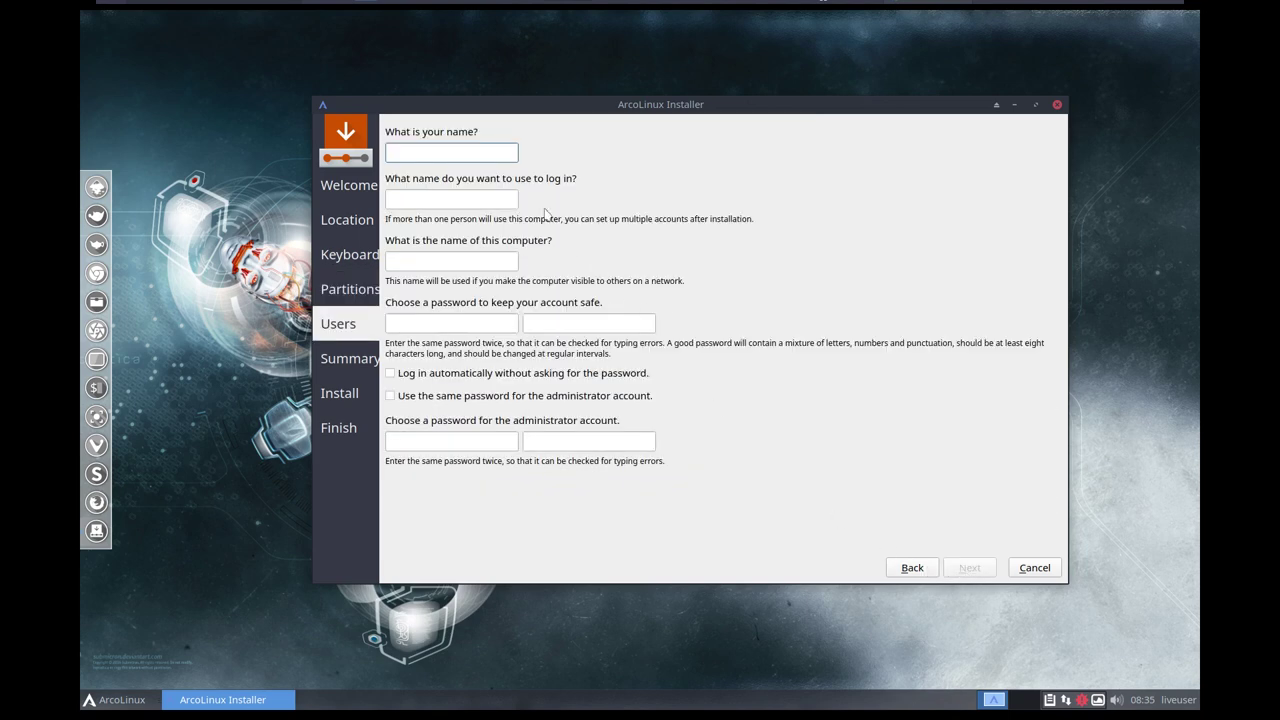
Enter the user name, computer name ArcoLinux and password, enable autologin with the same admin password.
key("Tab")
key("Tab")
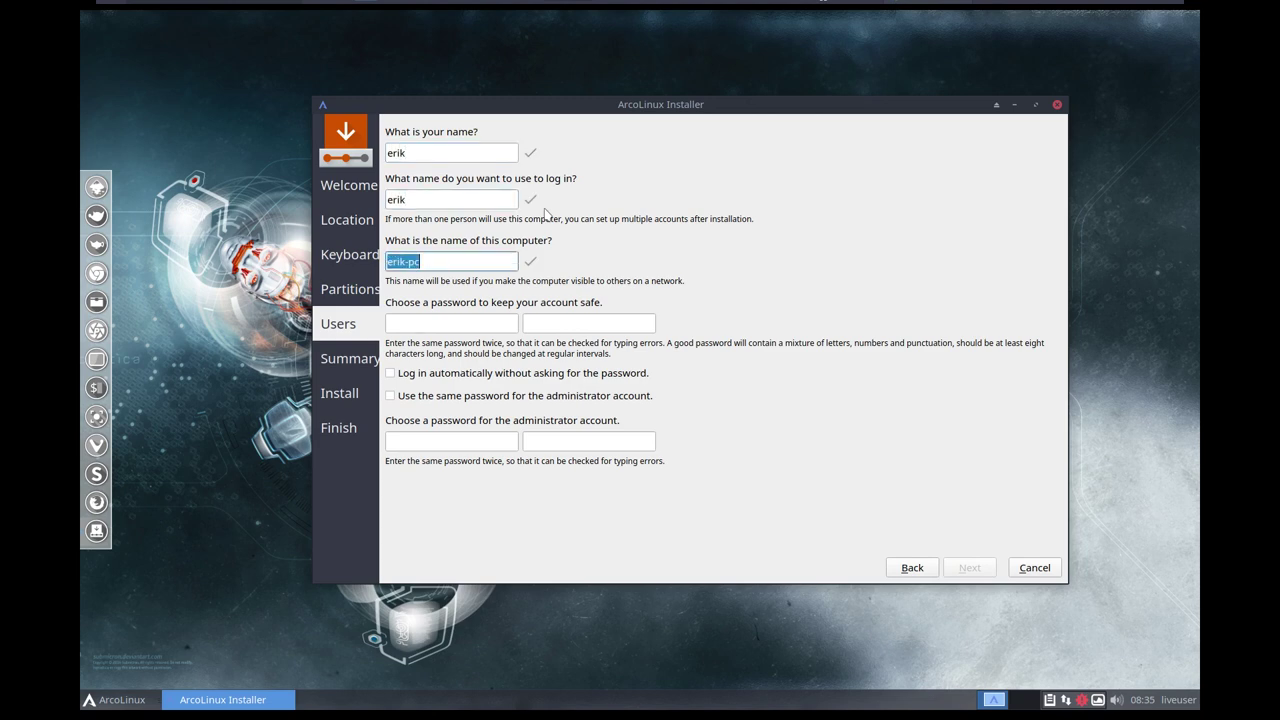
key("BackSpace")
key("Tab")
key("Tab")
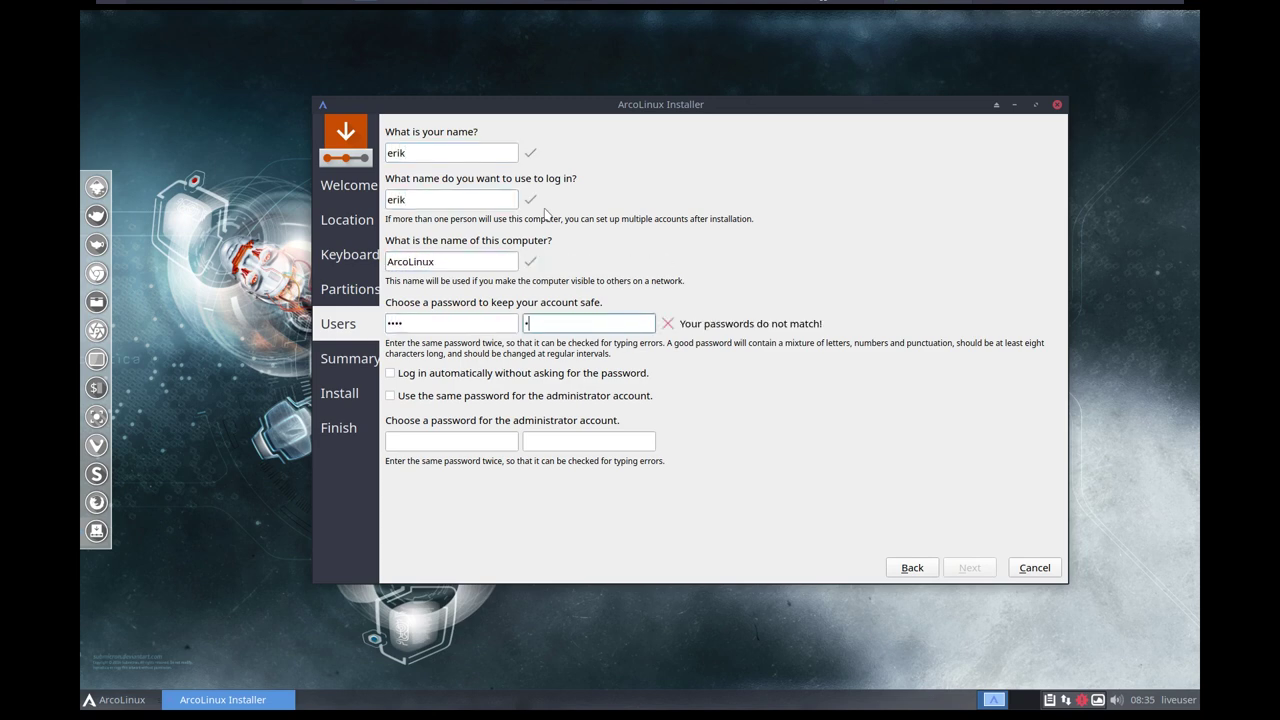
key("Tab")
key("Tab")
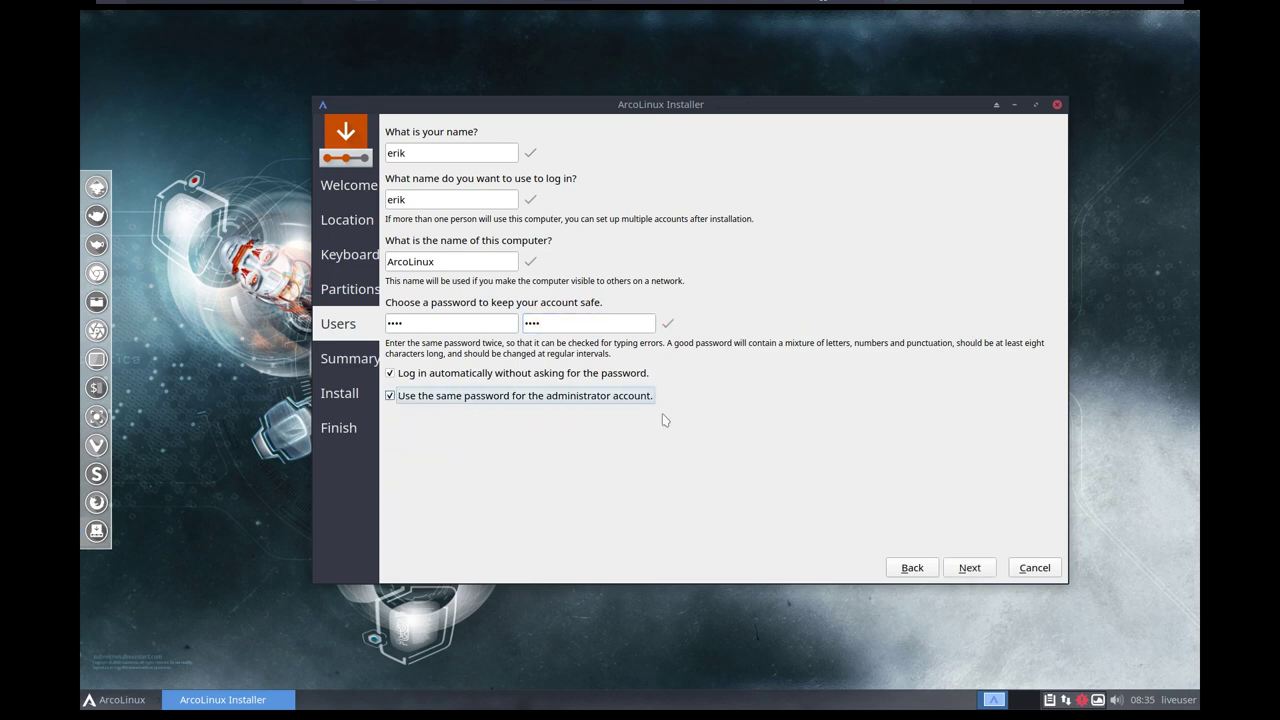
left_click(969, 569)
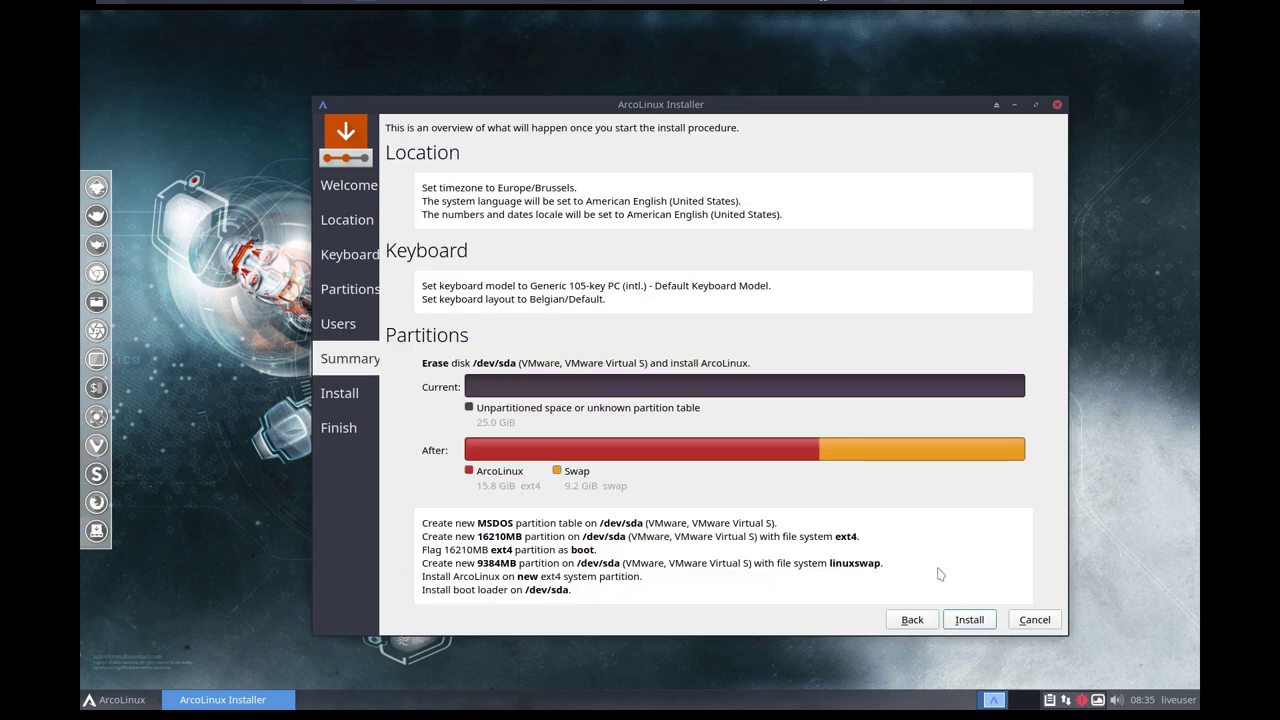
Install ArcoLinux and choose Restart now once installation finishes.
left_click(957, 626)
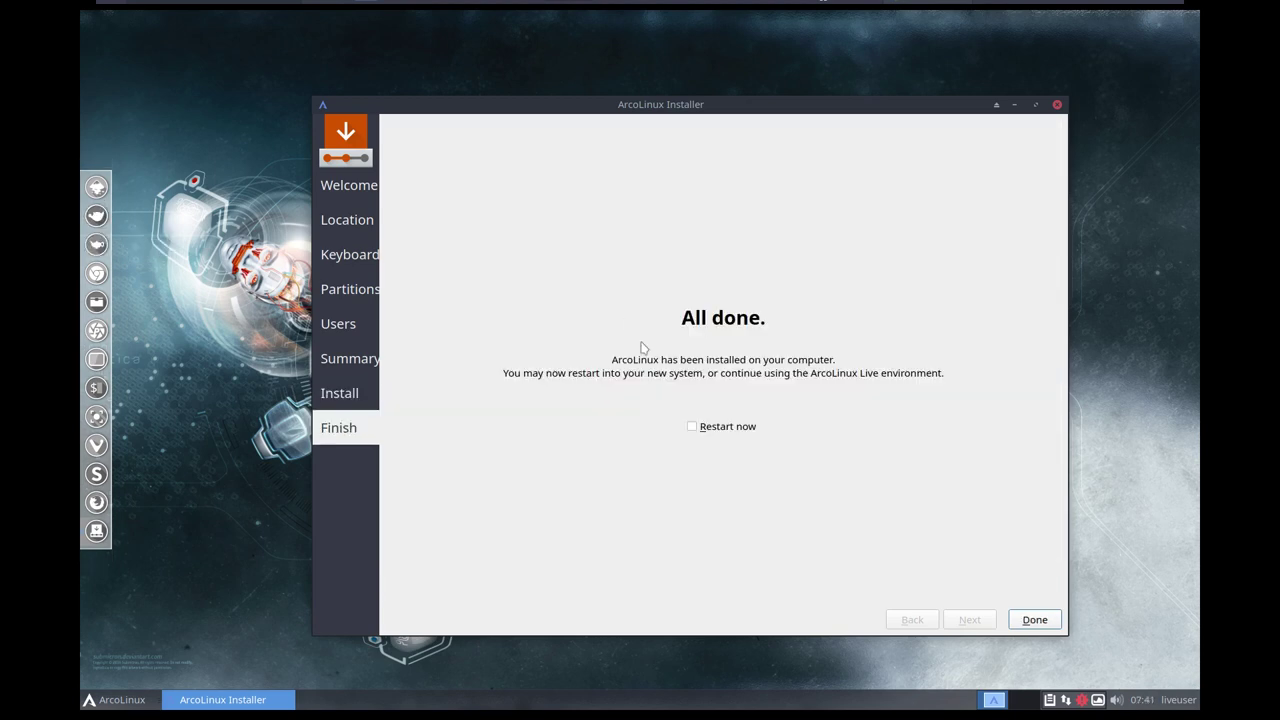
left_click(726, 428)
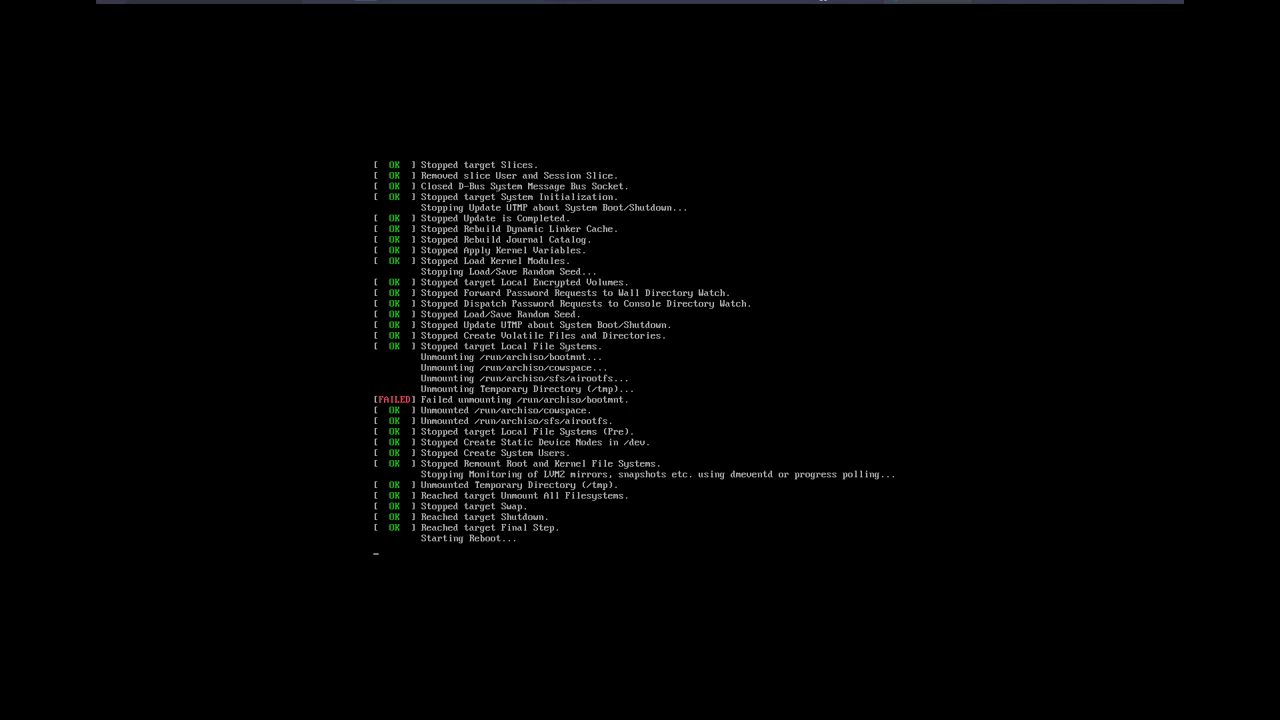
Power the VM off and on, boot the ArcoLinux GRUB entry in full screen, and dismiss the connection notice.
left_click(563, 22)
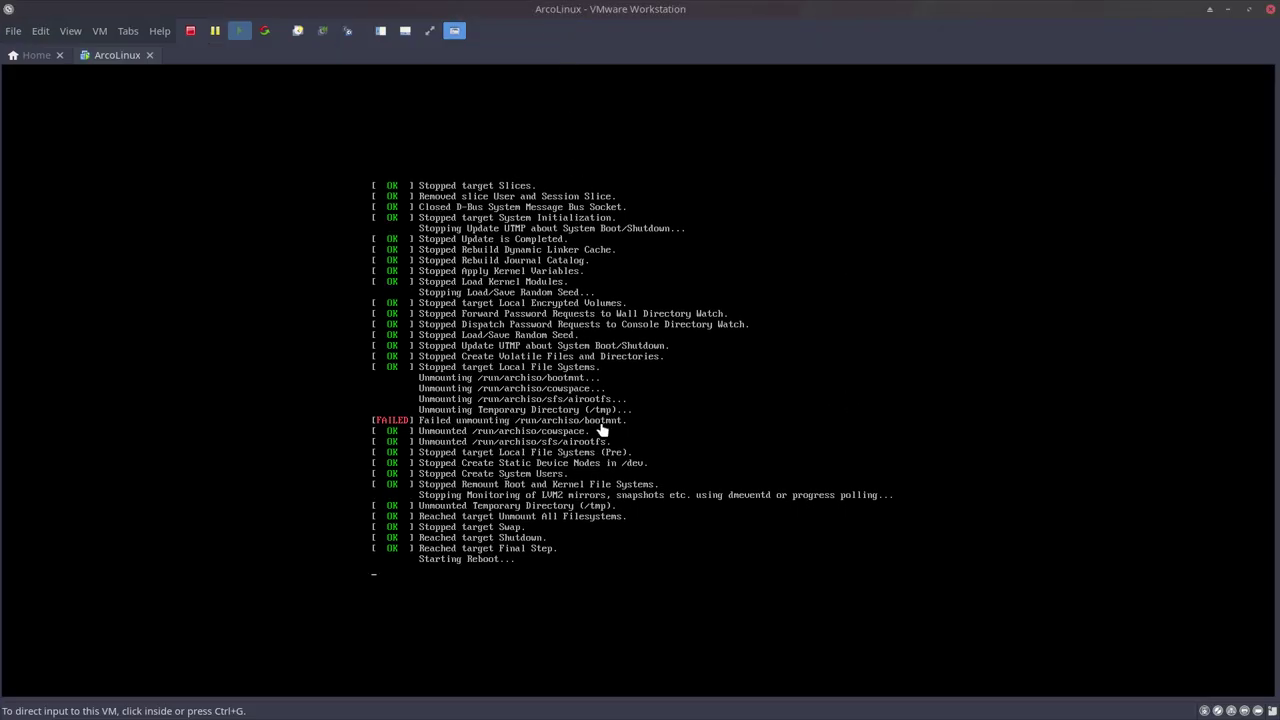
left_click(189, 32)
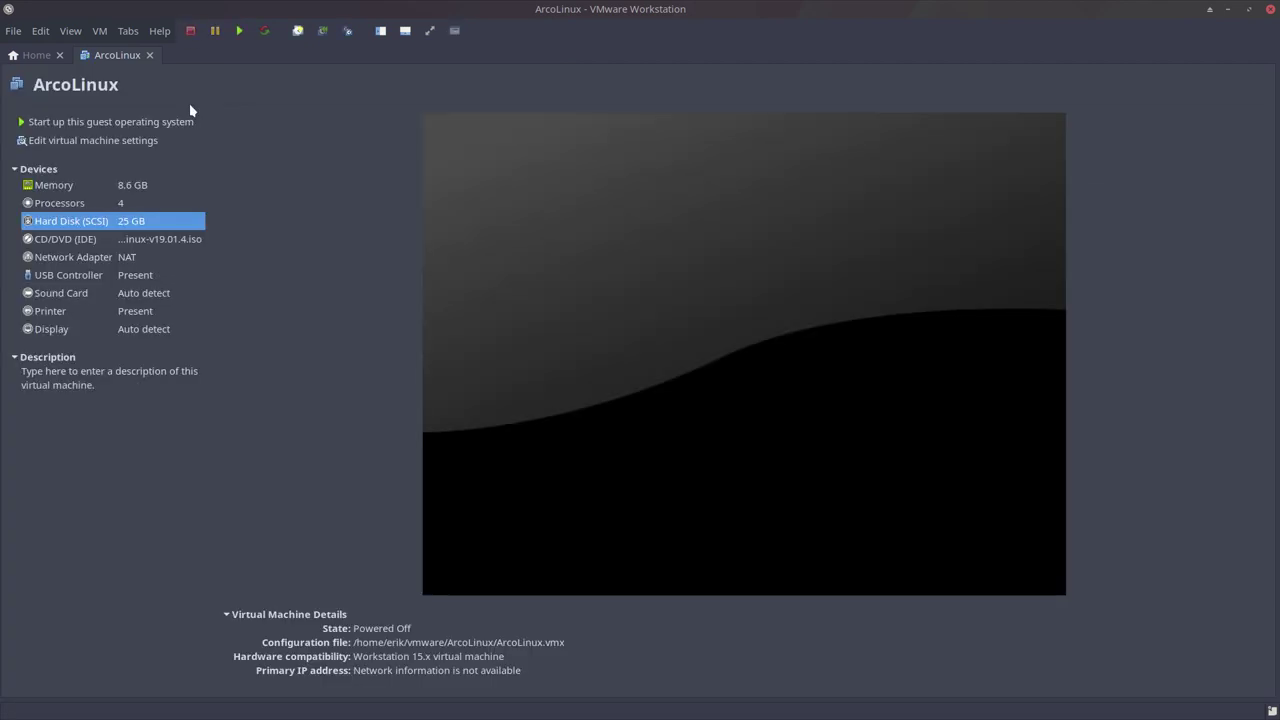
left_click(63, 124)
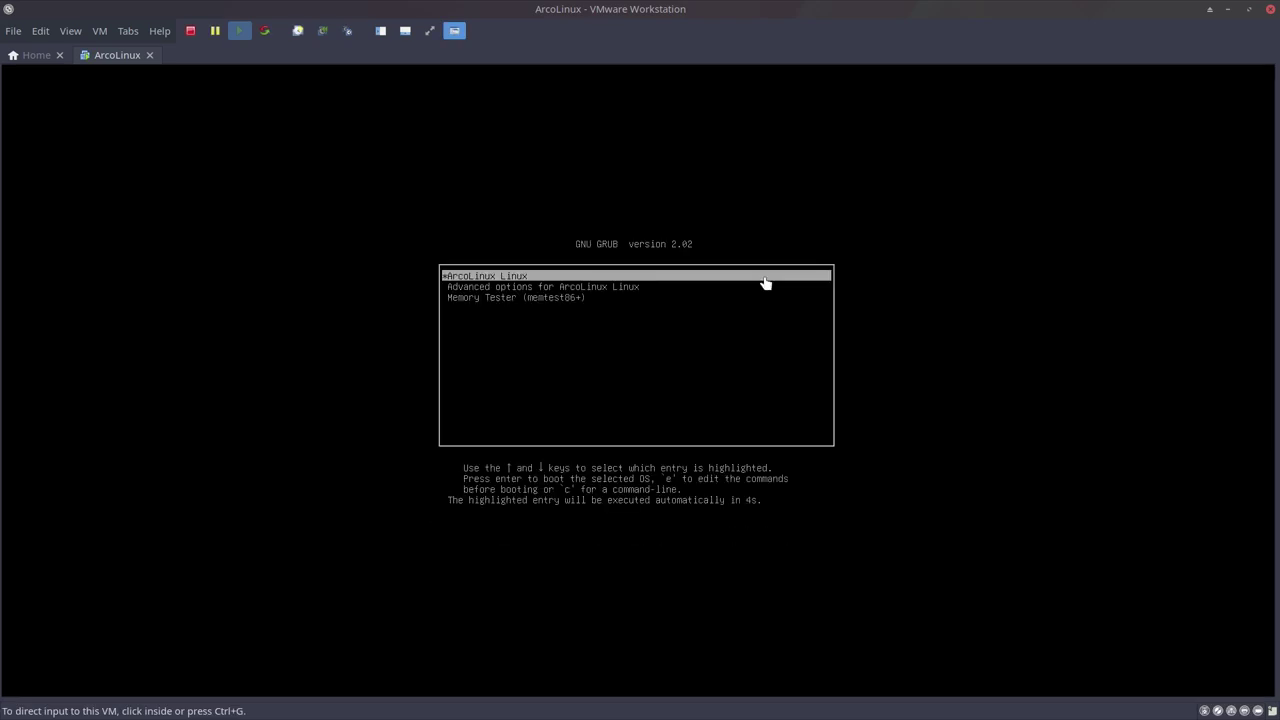
left_click(430, 30)
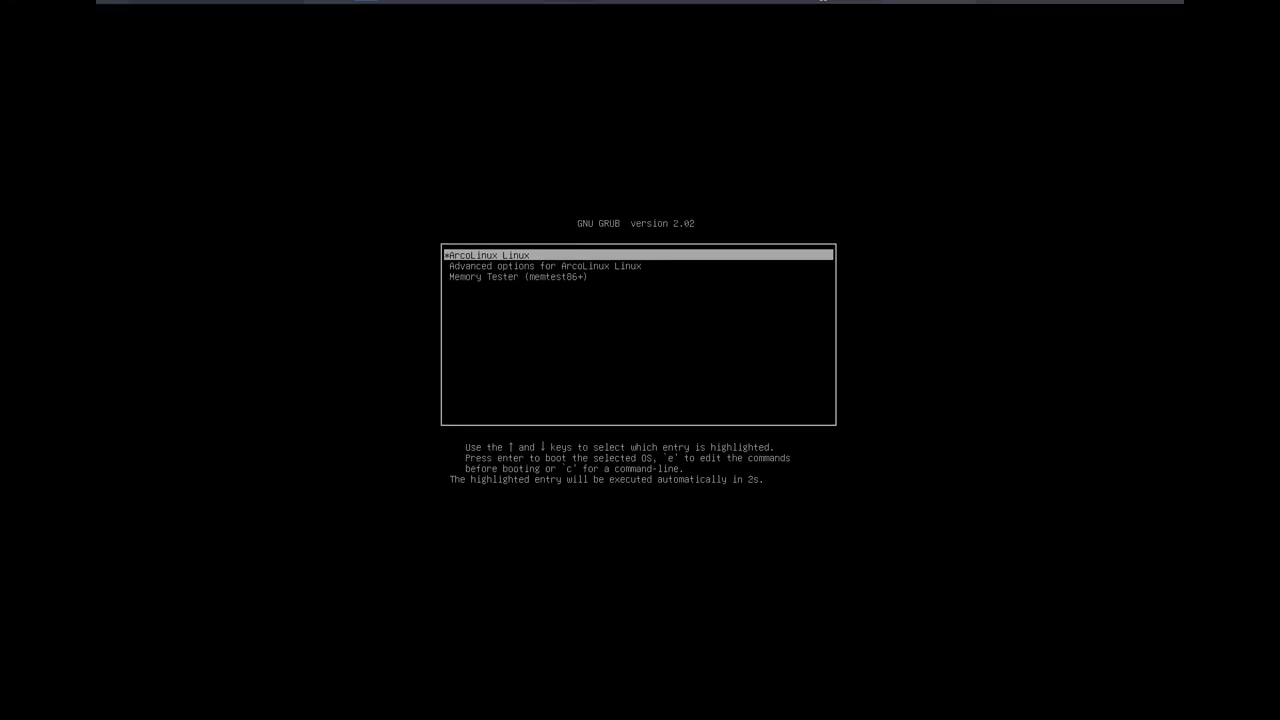
key("Return")
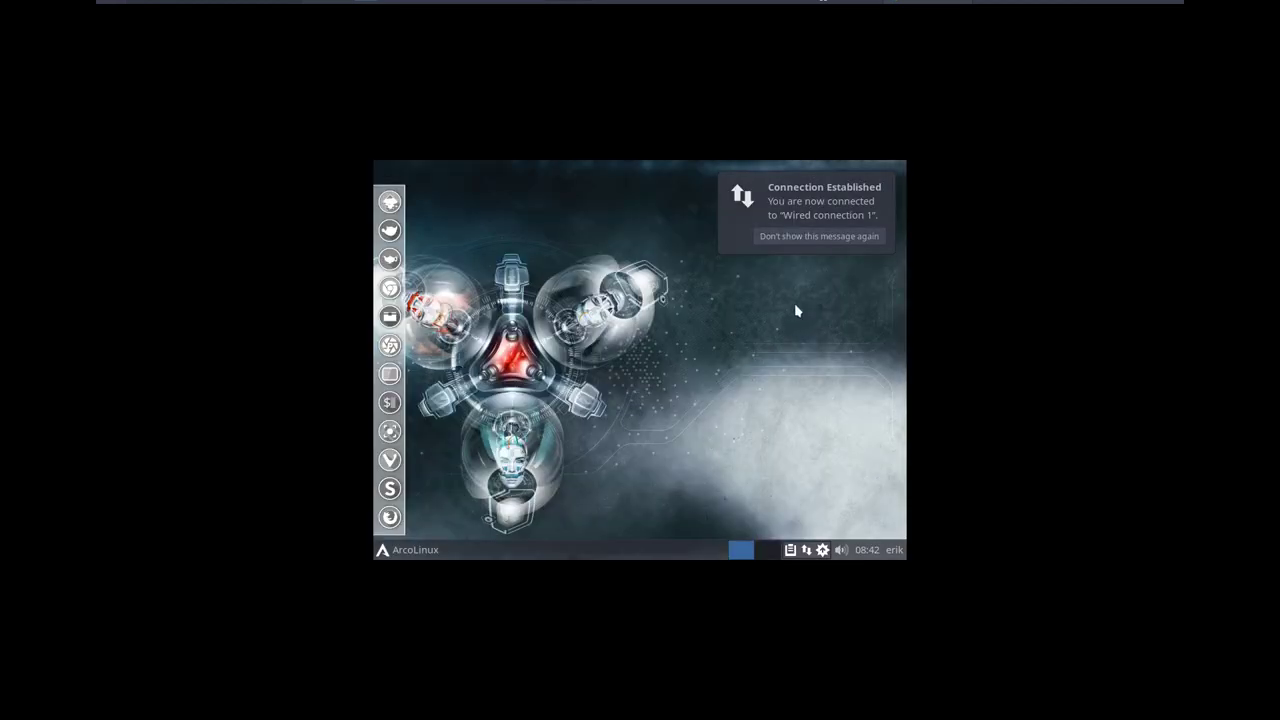
left_click(845, 238)
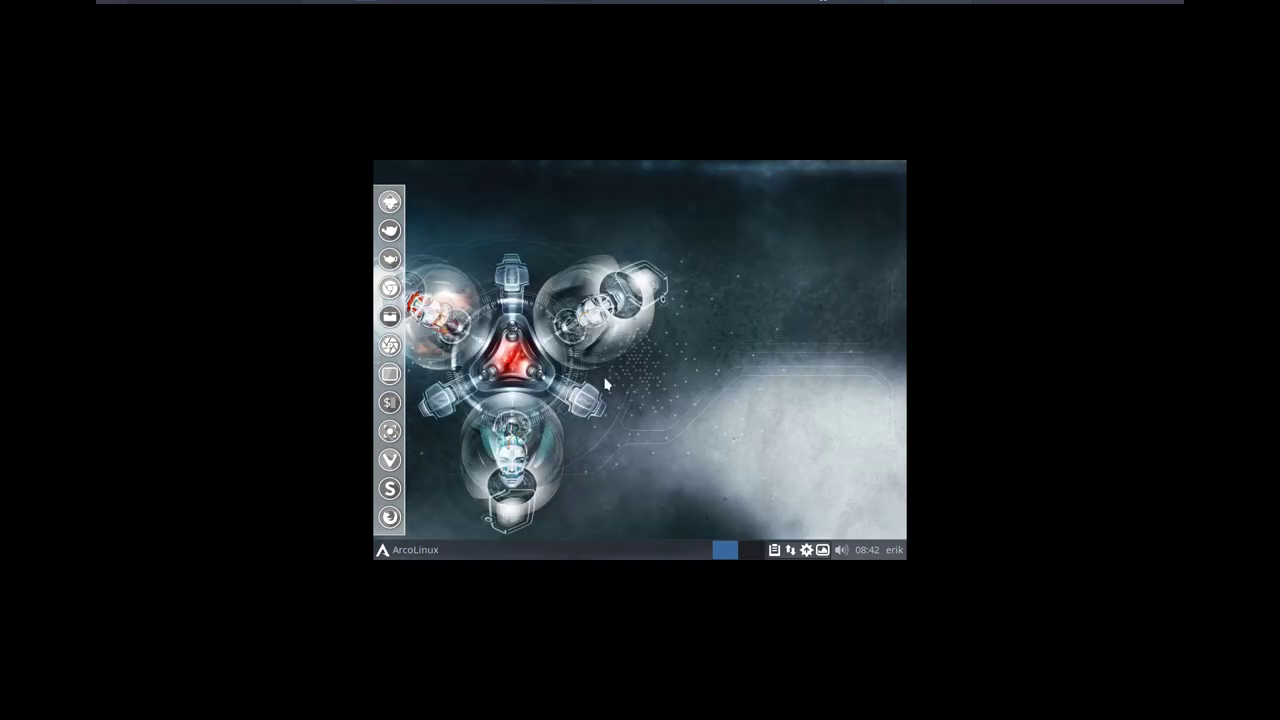
Apply a 1680x1050 resolution in the guest's Settings Manager > Display.
left_click(418, 550)
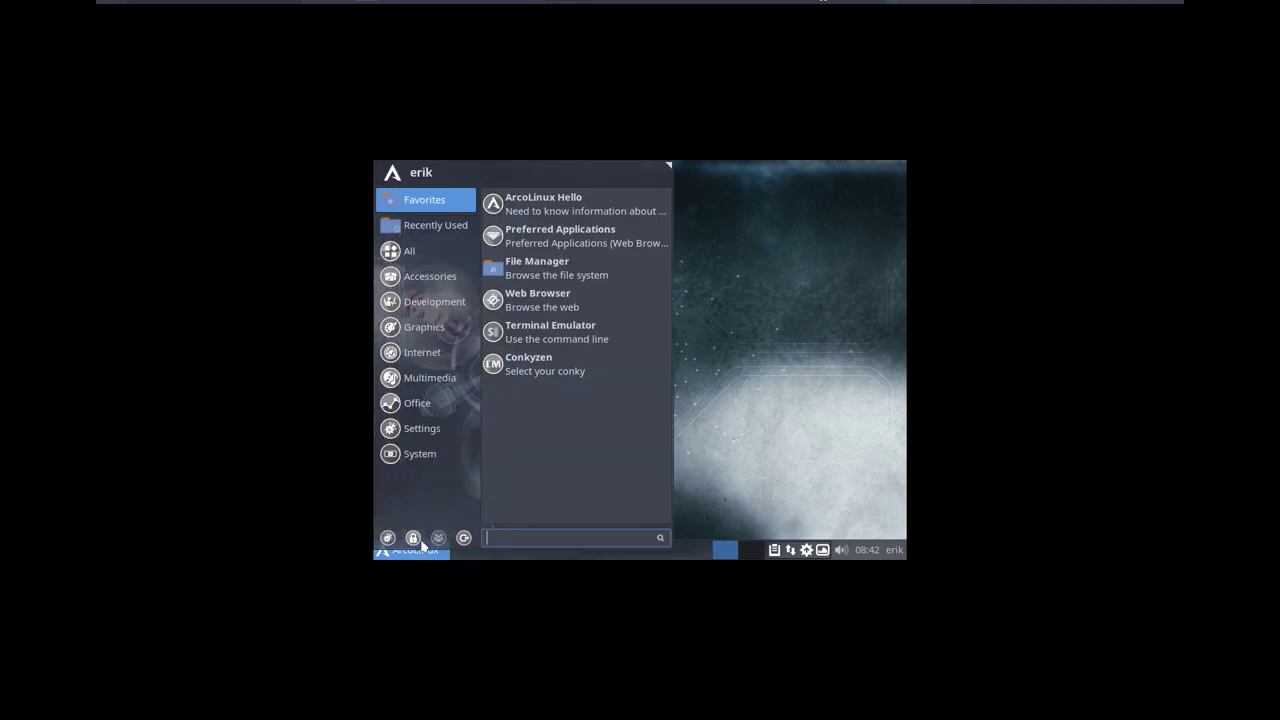
left_click(389, 538)
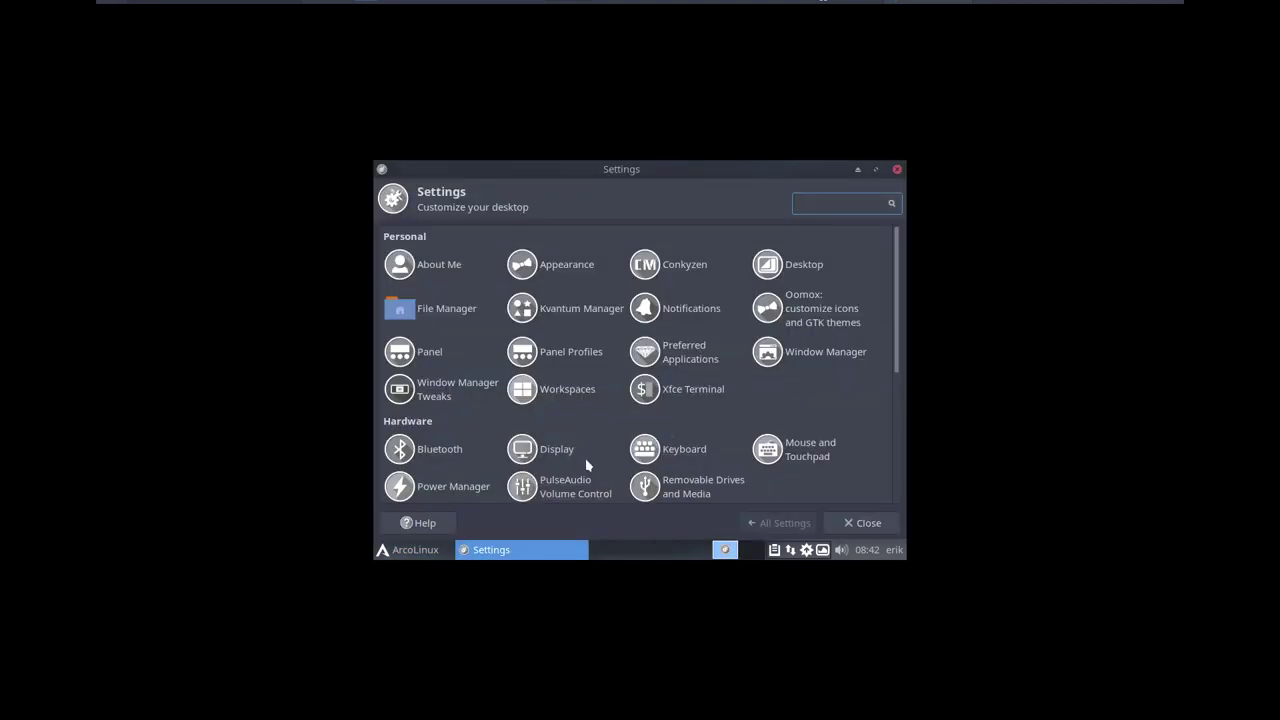
left_click(566, 451)
left_click(822, 284)
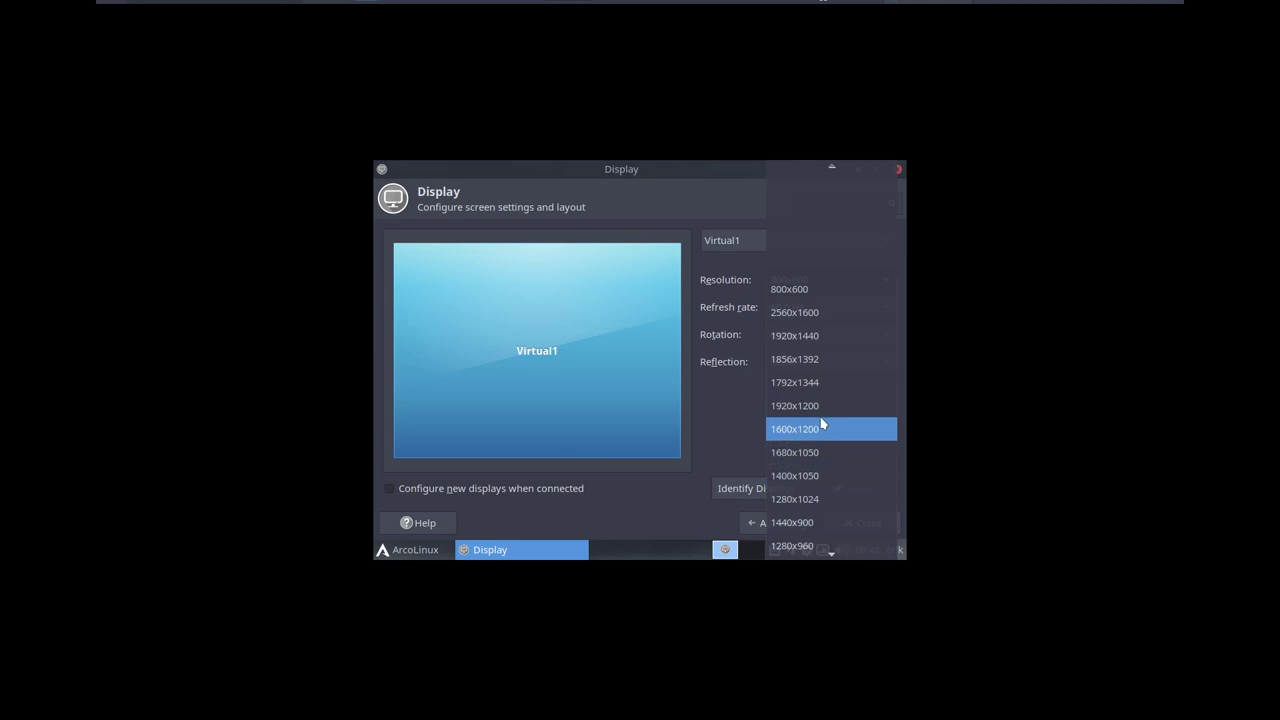
left_click(814, 452)
left_click(855, 489)
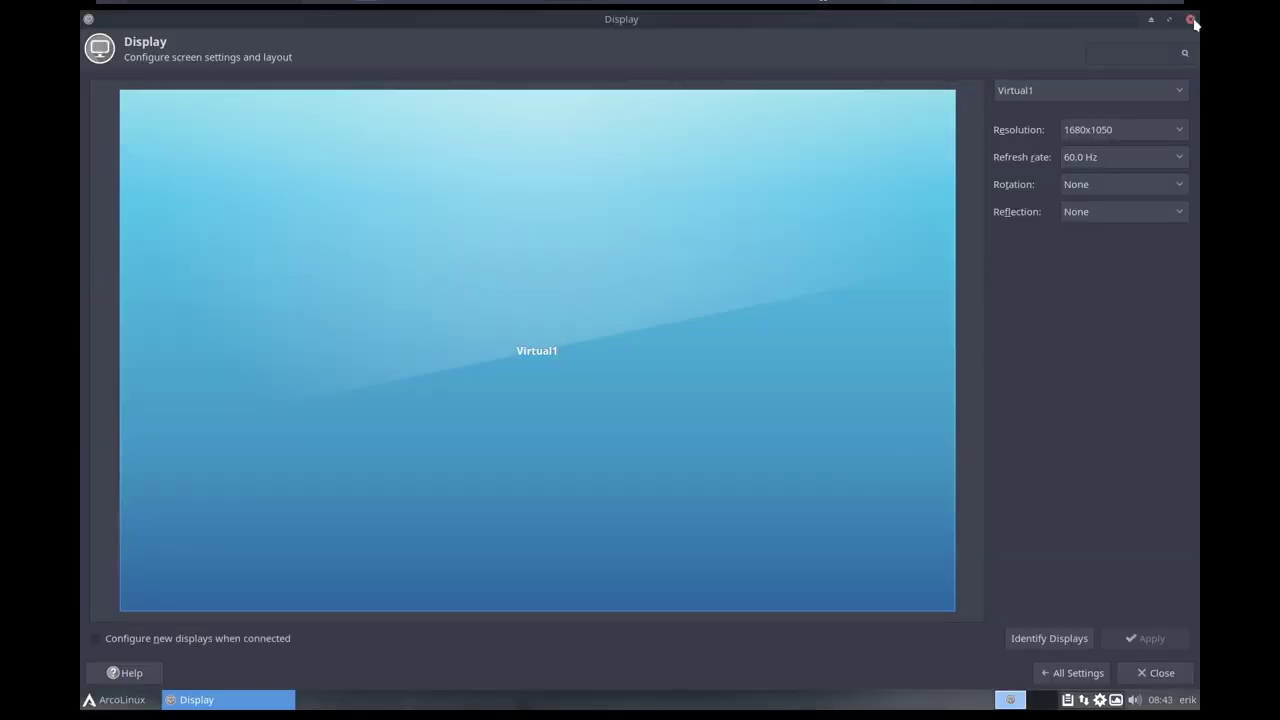
Close the guest's Display settings window.
left_click(1191, 20)
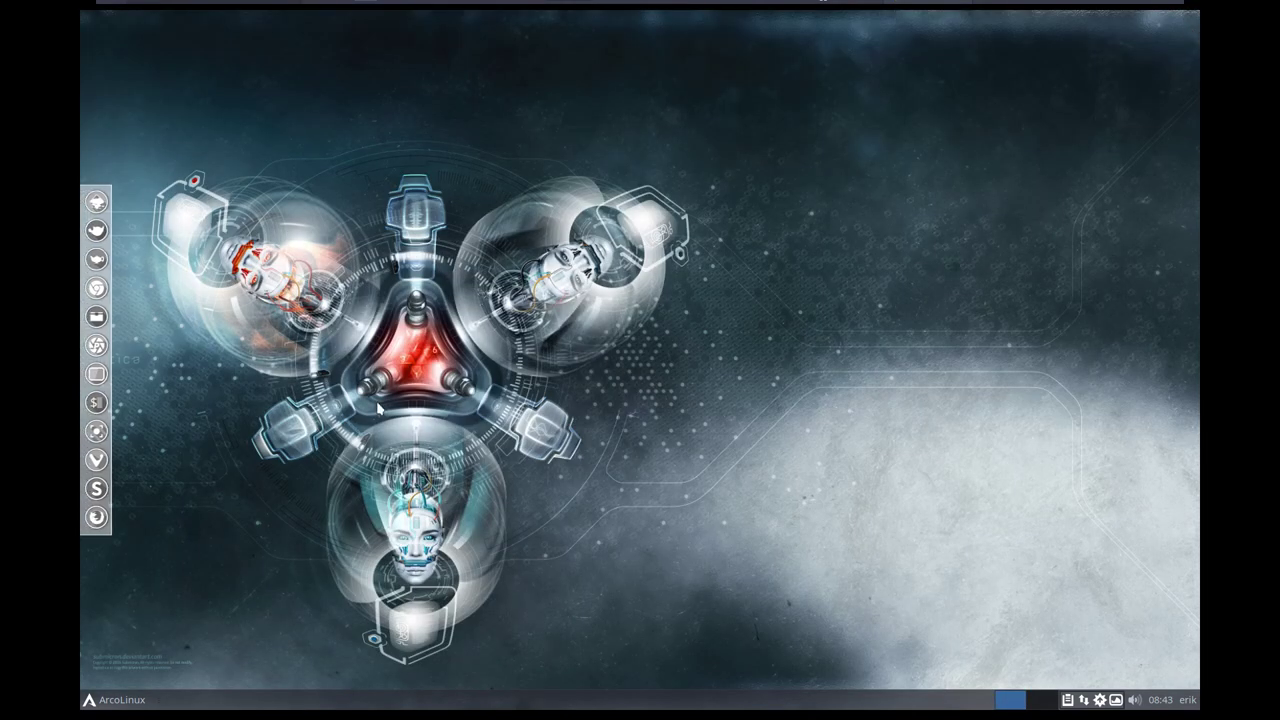
left_click(130, 701)
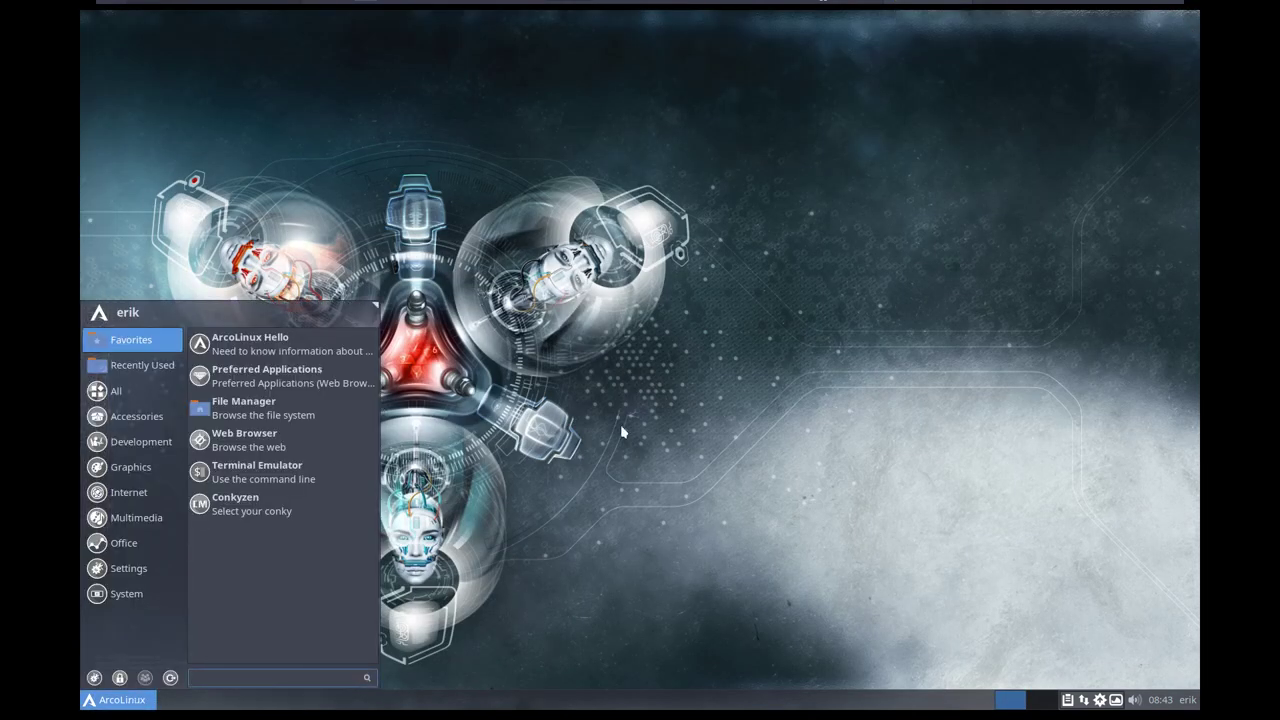
left_click(620, 424)
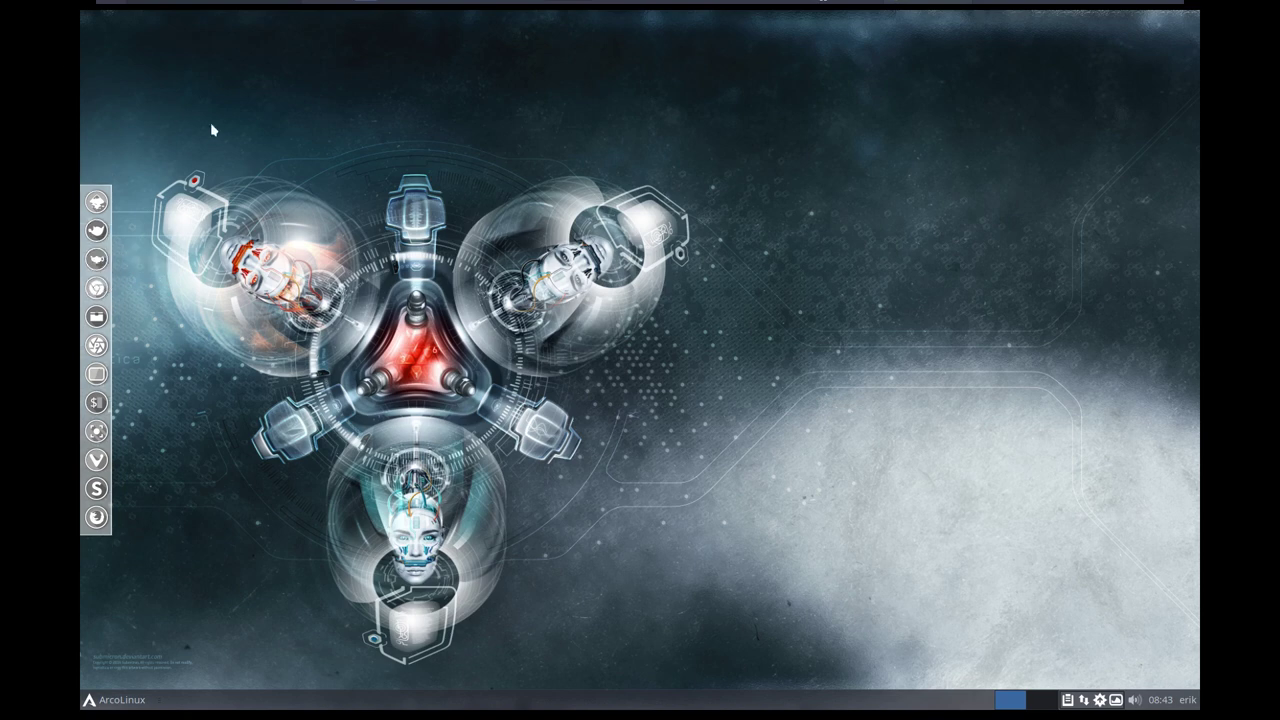
Launch a Termite terminal, centre it, and type 'sudo pacman -' at the prompt.
left_click(97, 402)
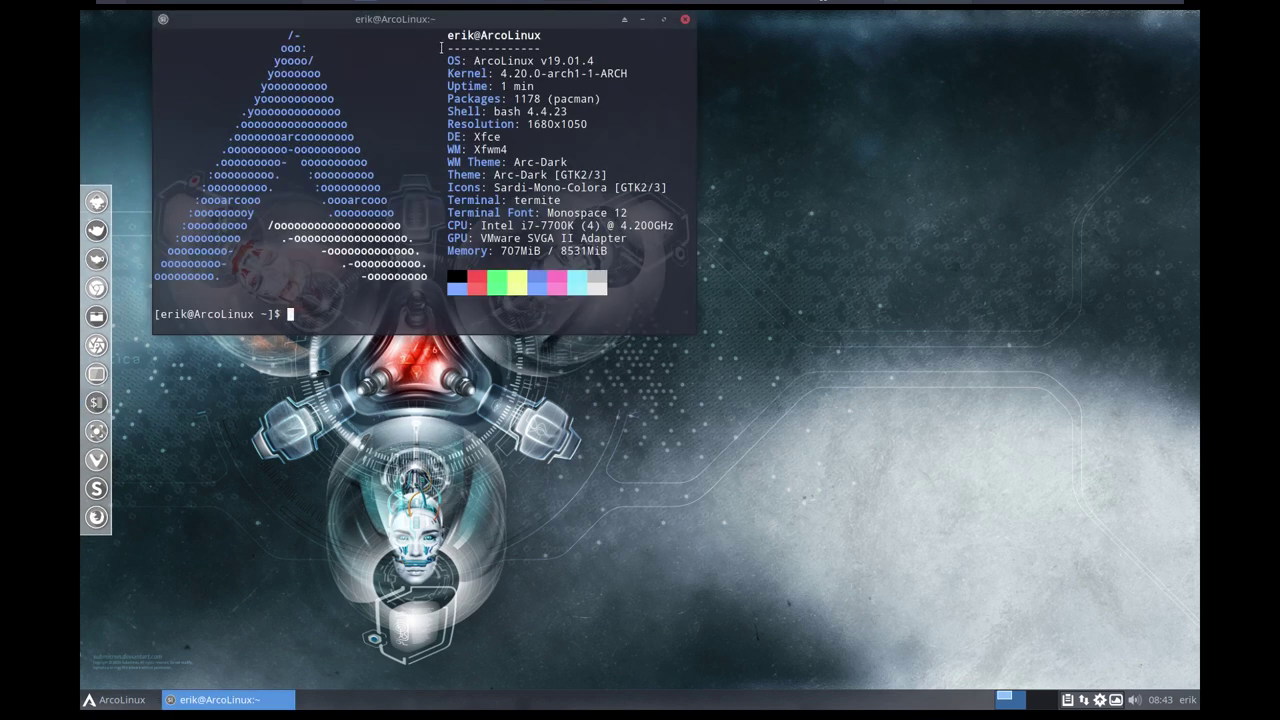
left_click_drag(450, 29, 606, 141)
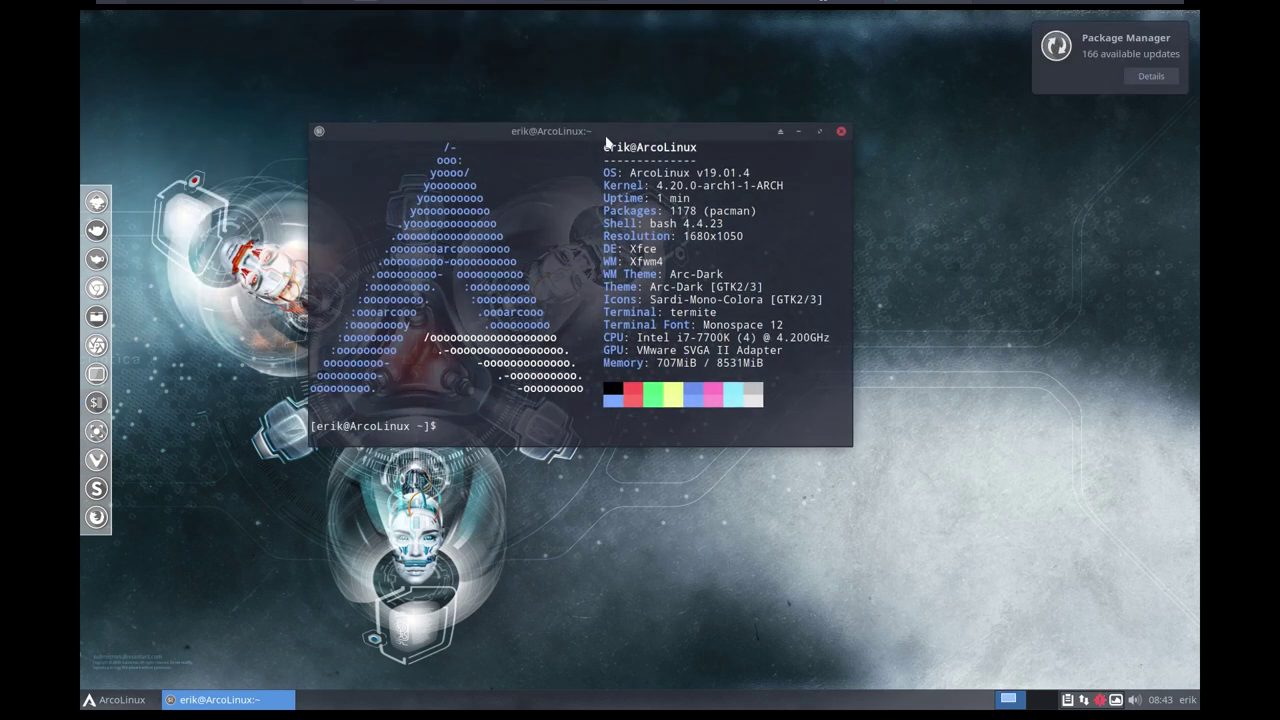
type("sudo pacman -s")
key("BackSpace")
key("BackSpace")
List pacman packages starting with 'open' via tab completion, then cancel the listing.
type("S open")
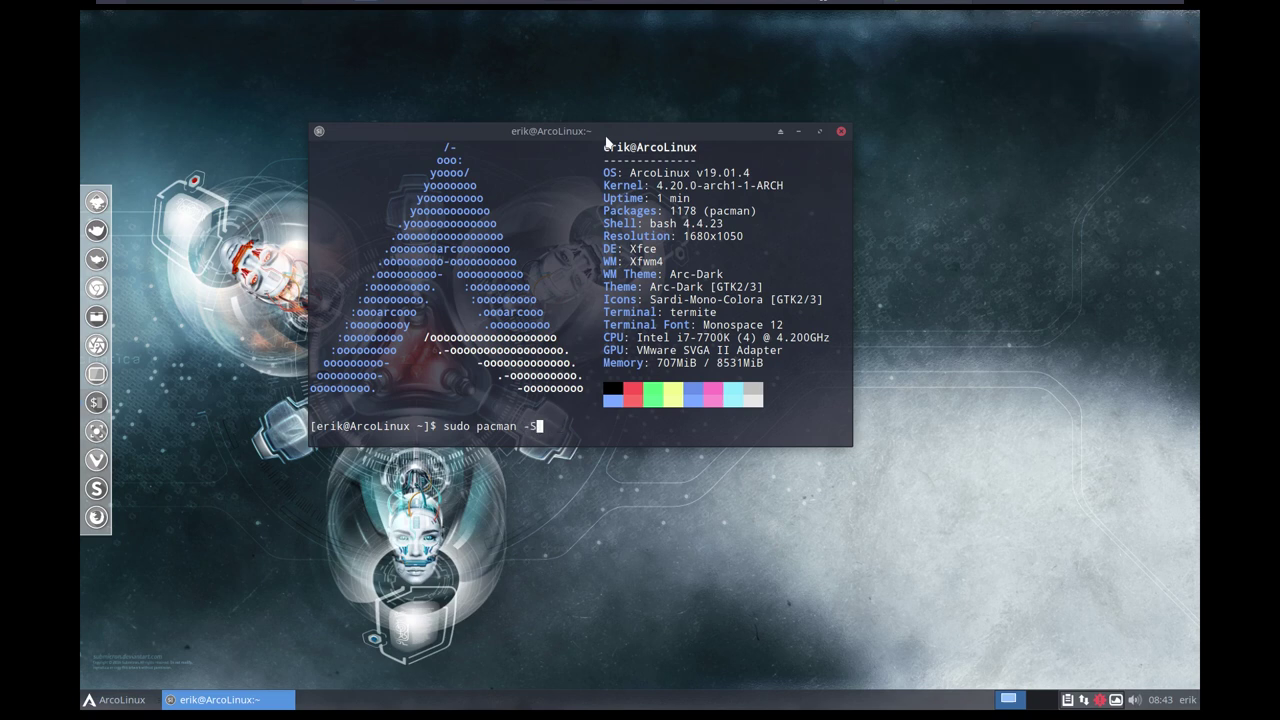
key("Tab")
key("Tab")
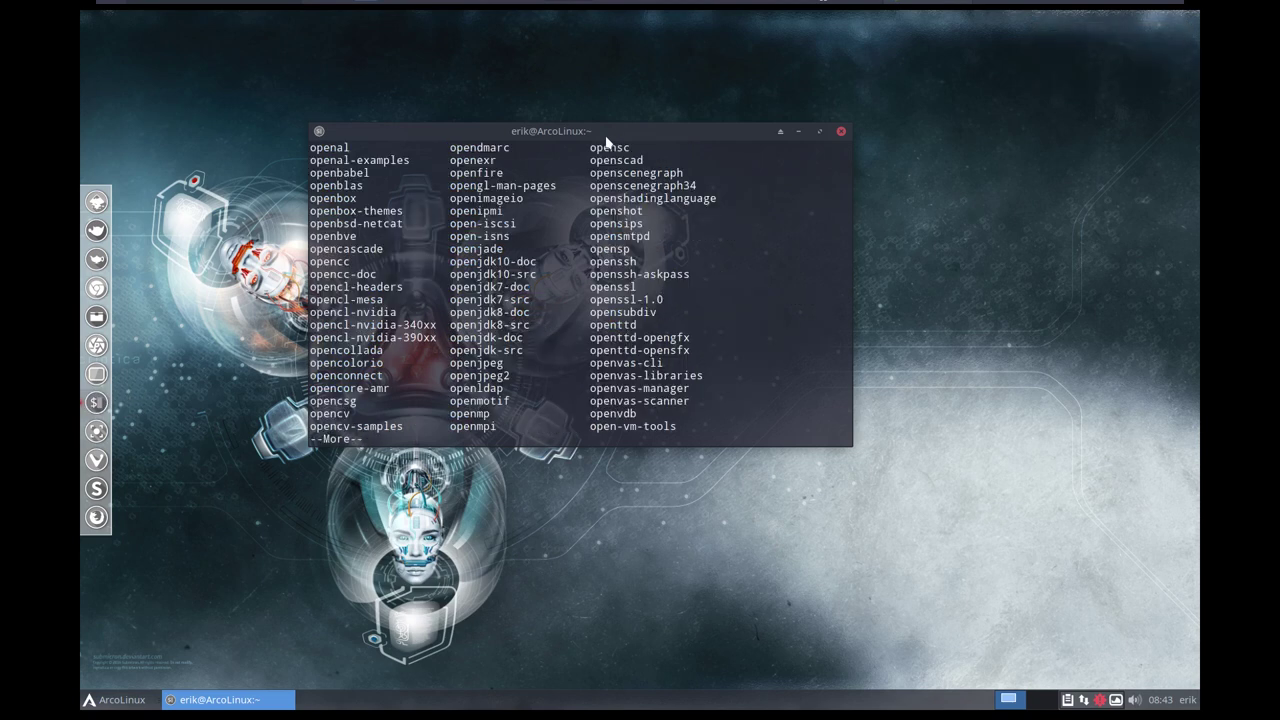
left_click_drag(623, 427, 676, 429)
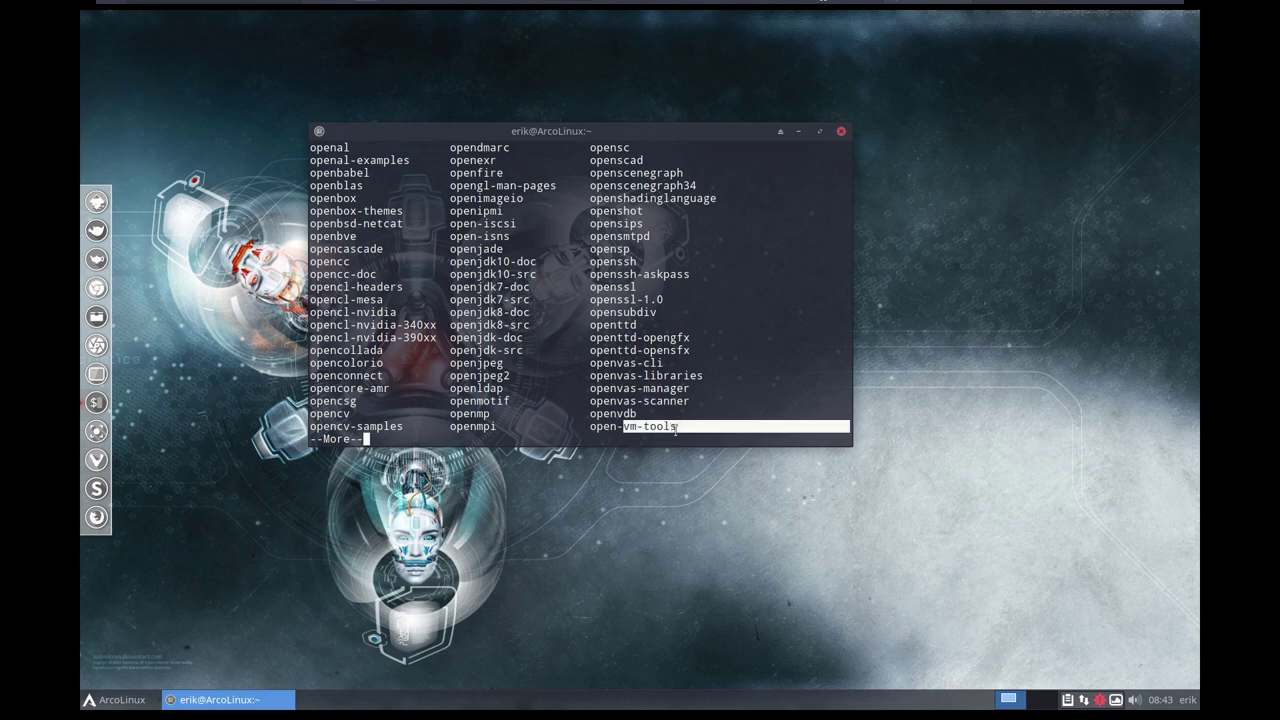
key("ctrl+c")
Search with 'yay vmware' and install package 3, open-vm-tools, confirming with the sudo password.
type("yay ")
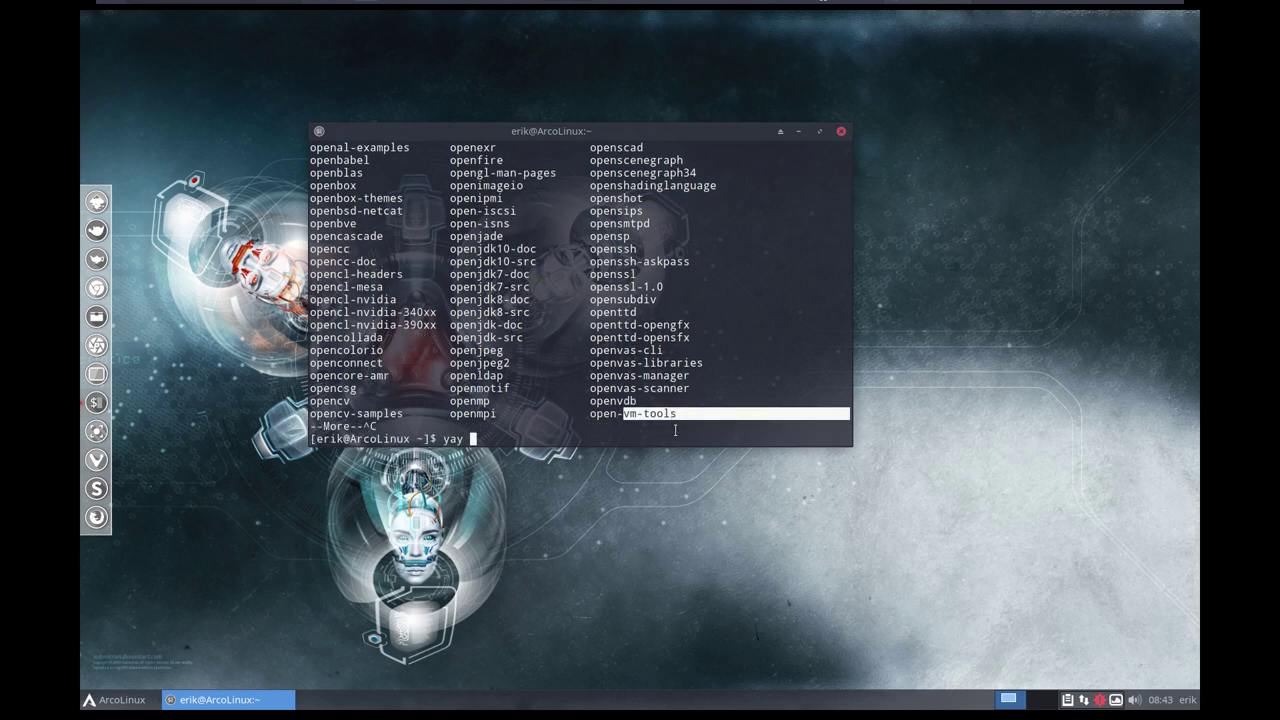
type("vmware")
key("Return")
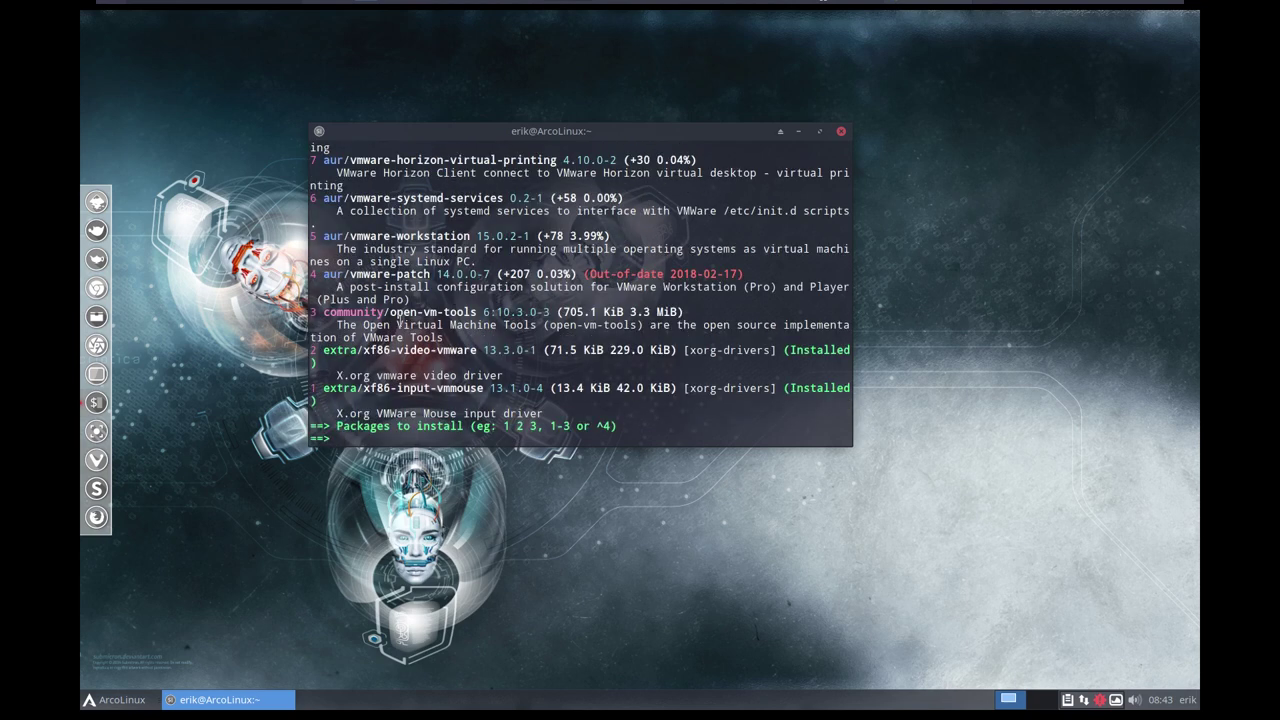
left_click_drag(323, 312, 386, 312)
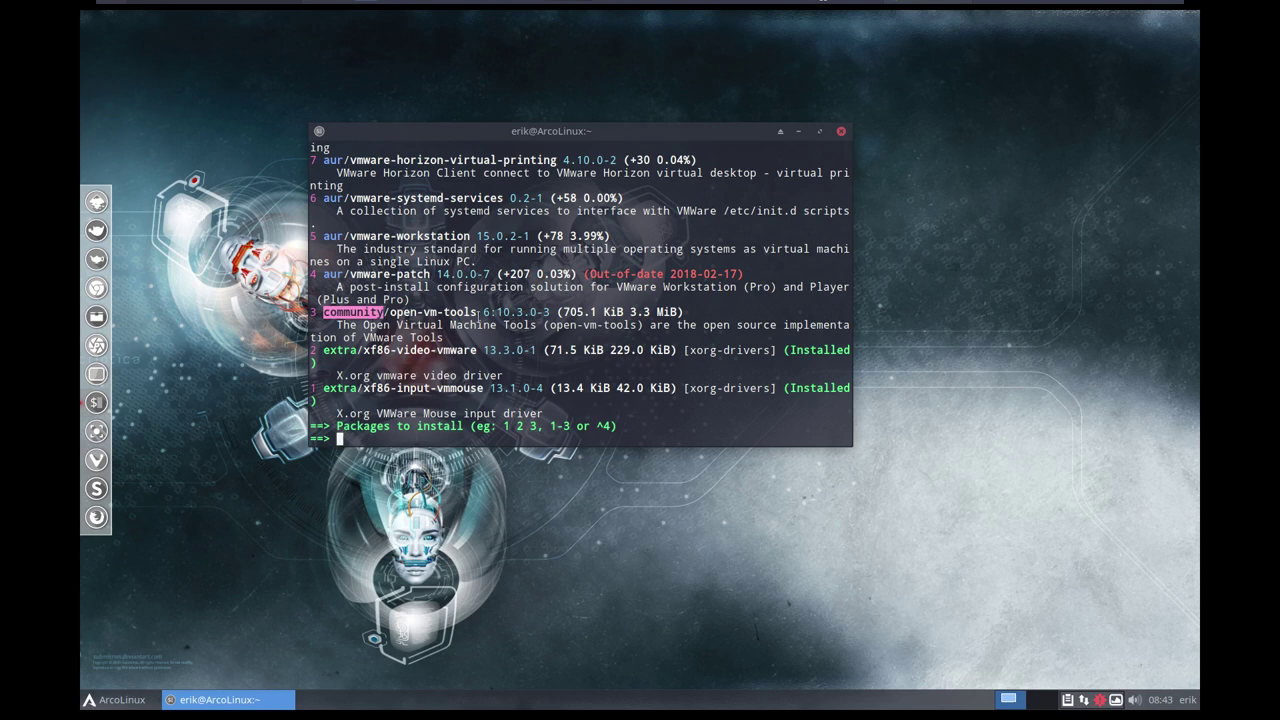
left_click(422, 394)
type("3")
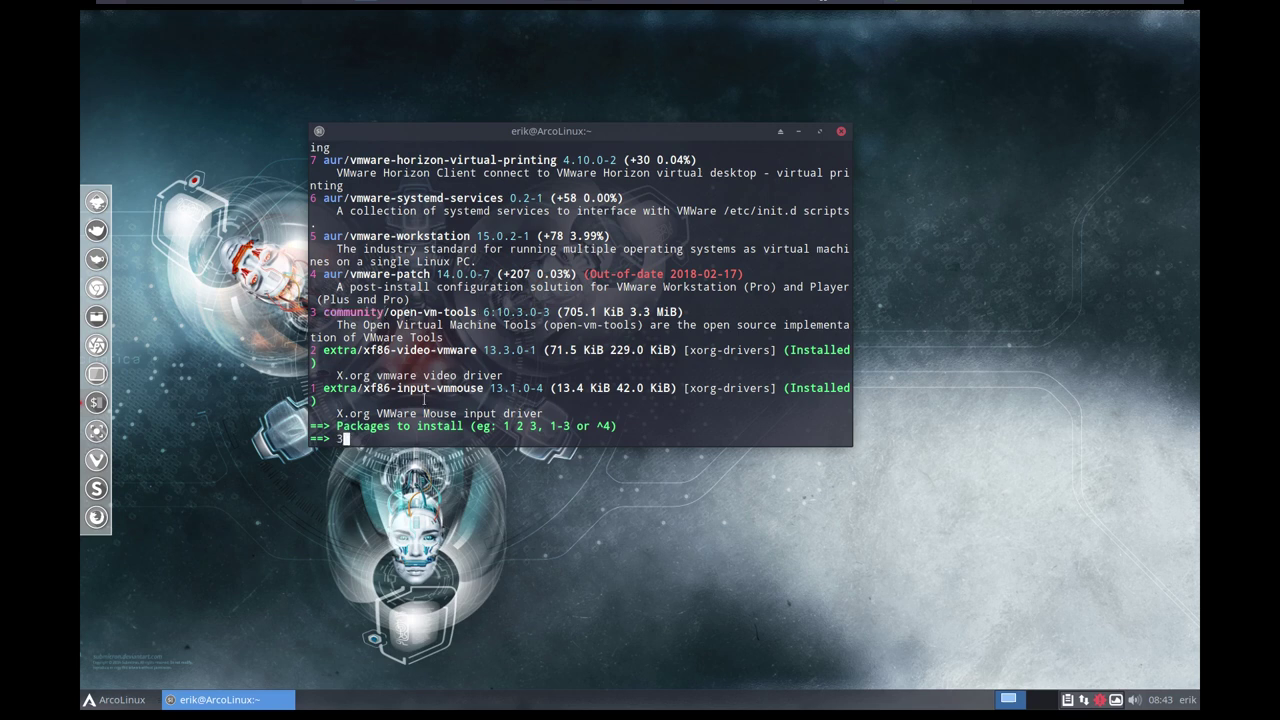
key("Return")
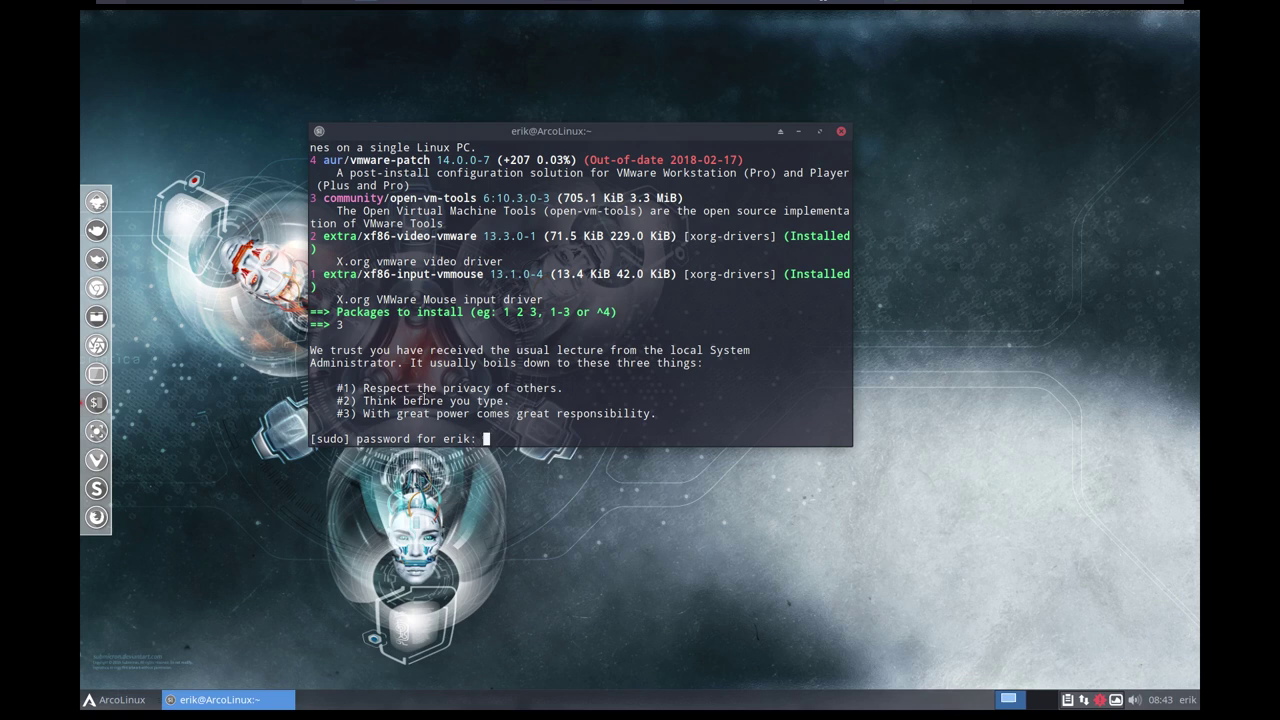
key("Return")
key("Return")
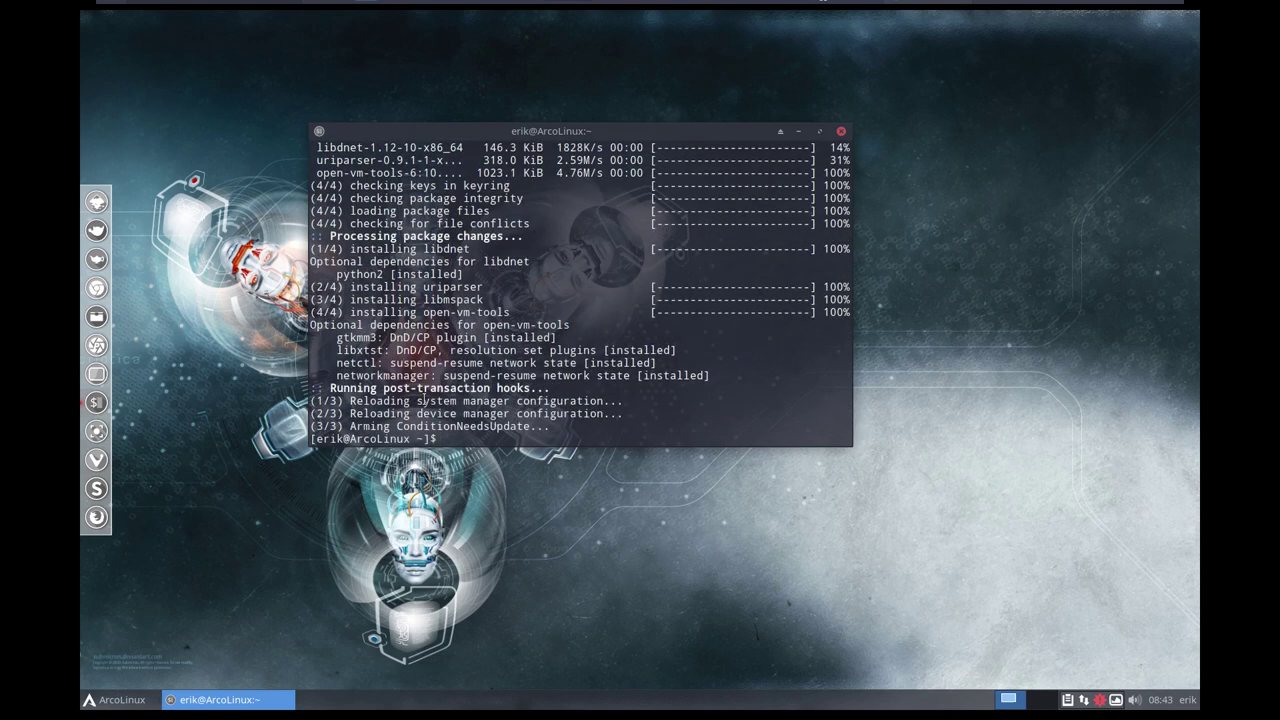
Enable vmtoolsd.service with 'sudo systemctl enable', then restart the guest with 'sudo reboot'.
left_click_drag(715, 375, 312, 337)
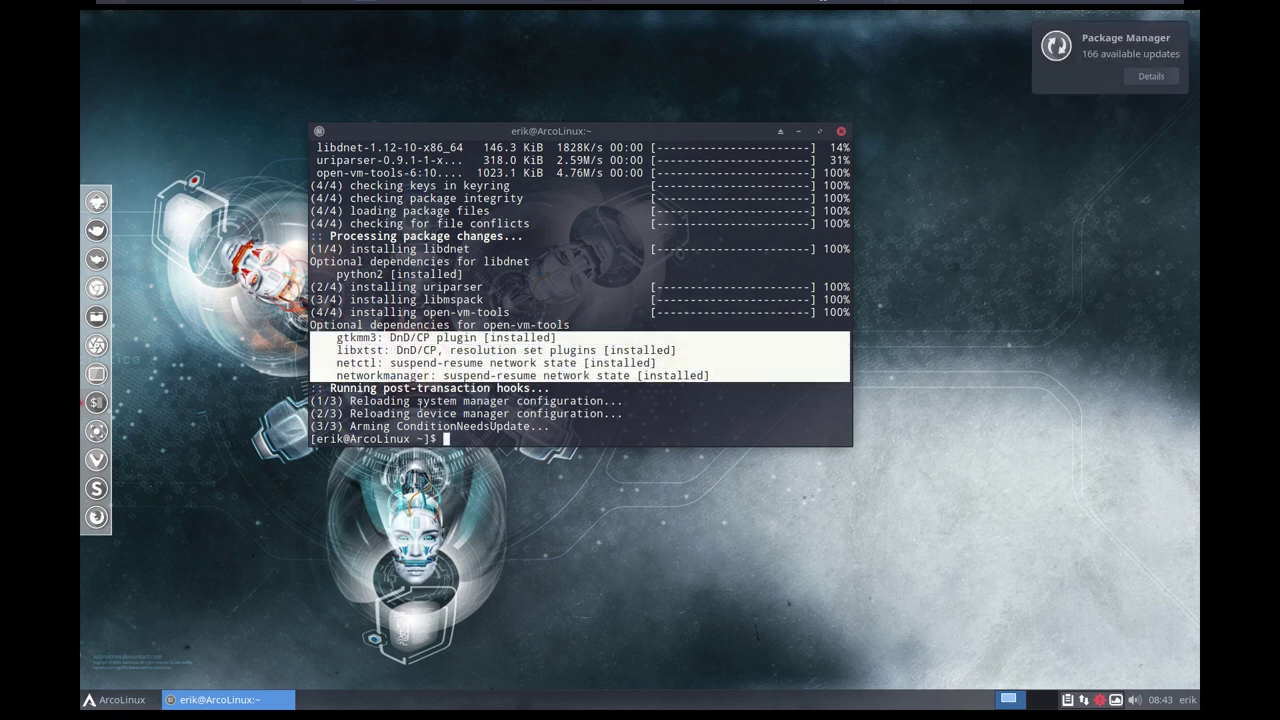
left_click(420, 409)
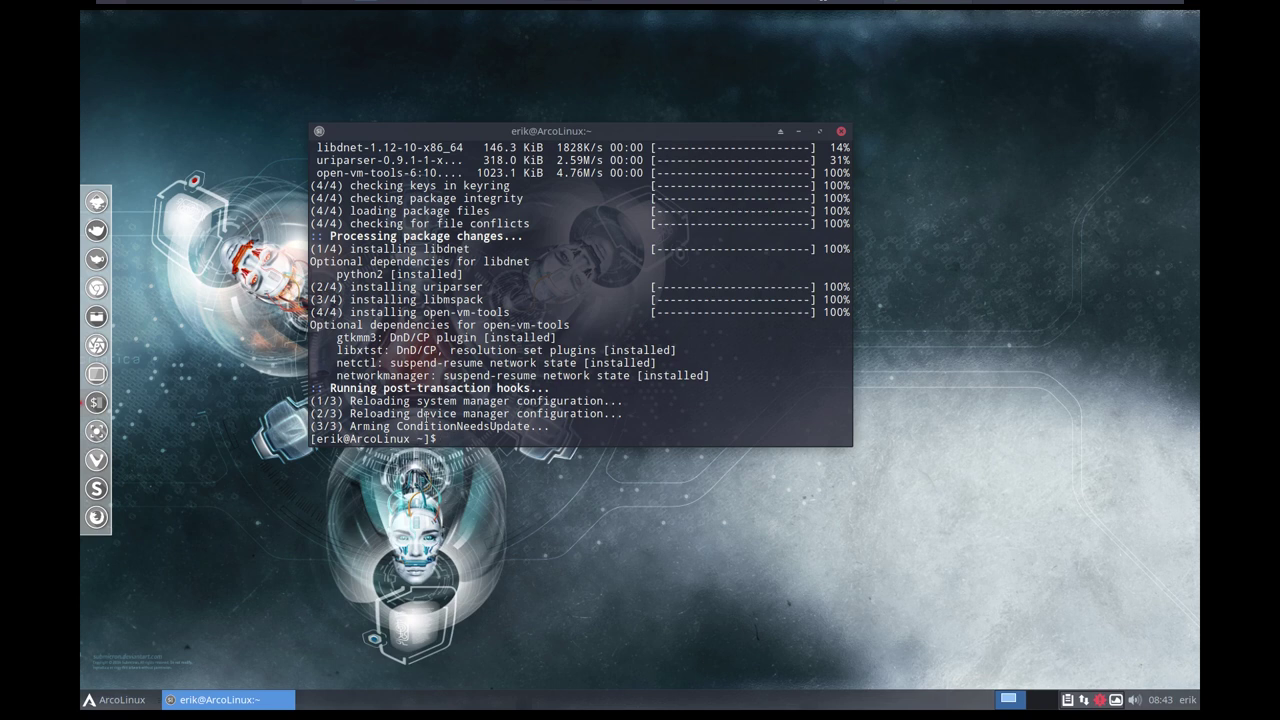
type("sudo systectl")
key("BackSpace")
key("BackSpace")
key("BackSpace")
type("mctl enable v")
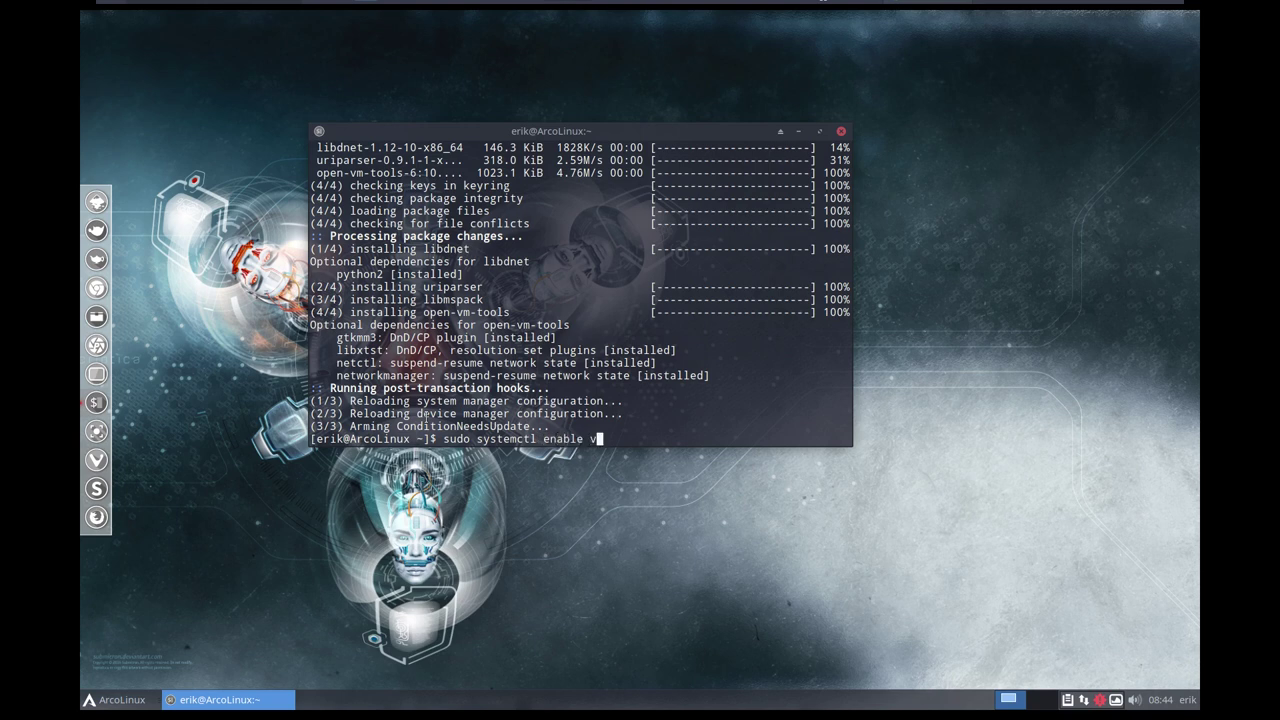
key("Tab")
key("Tab")
type("m")
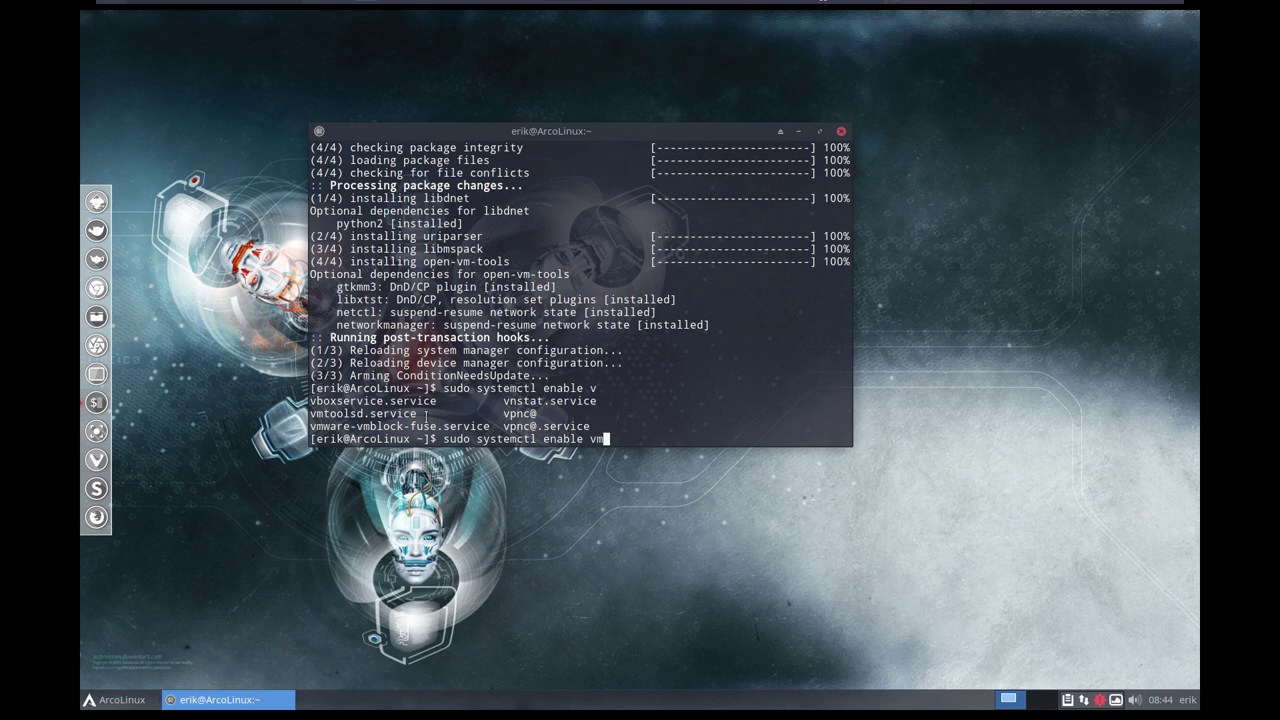
type("t")
key("Tab")
key("Return")
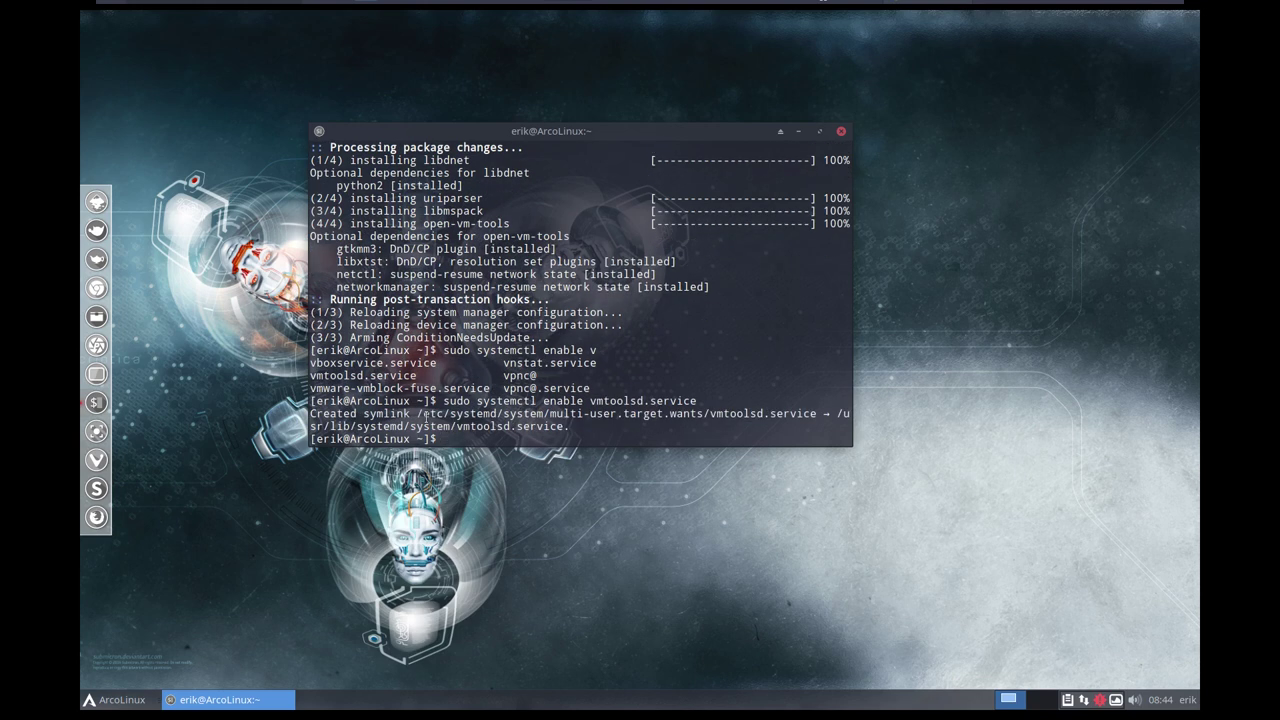
type("sudo reboot")
key("Return")
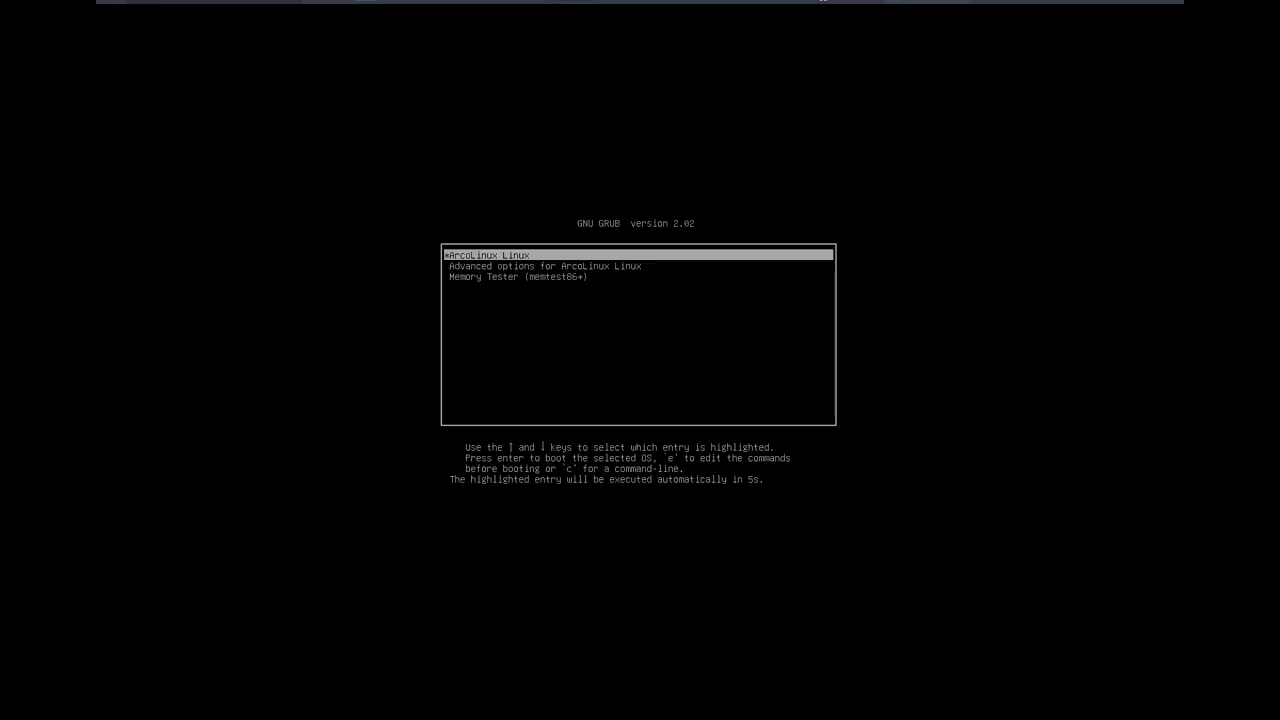
Boot ArcoLinux from GRUB and set View > Autosize > Autofit Guest.
key("Return")
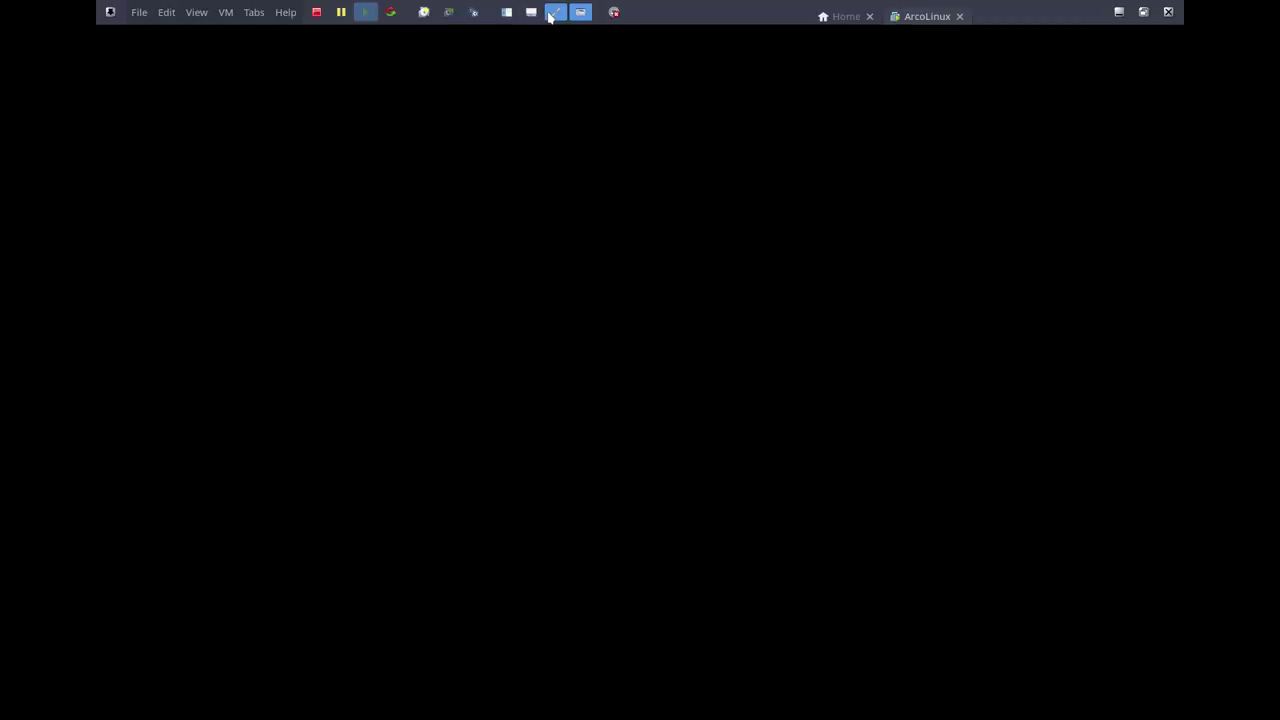
left_click(553, 12)
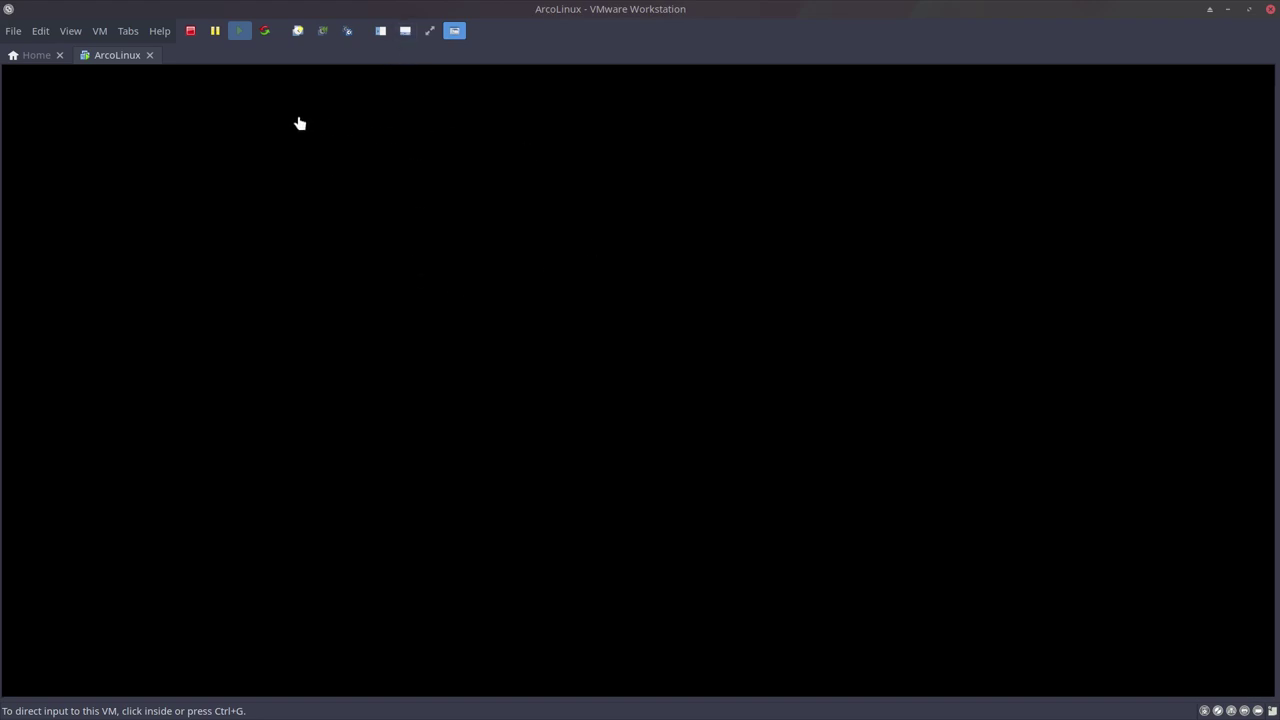
left_click(74, 31)
mouse_move(106, 150)
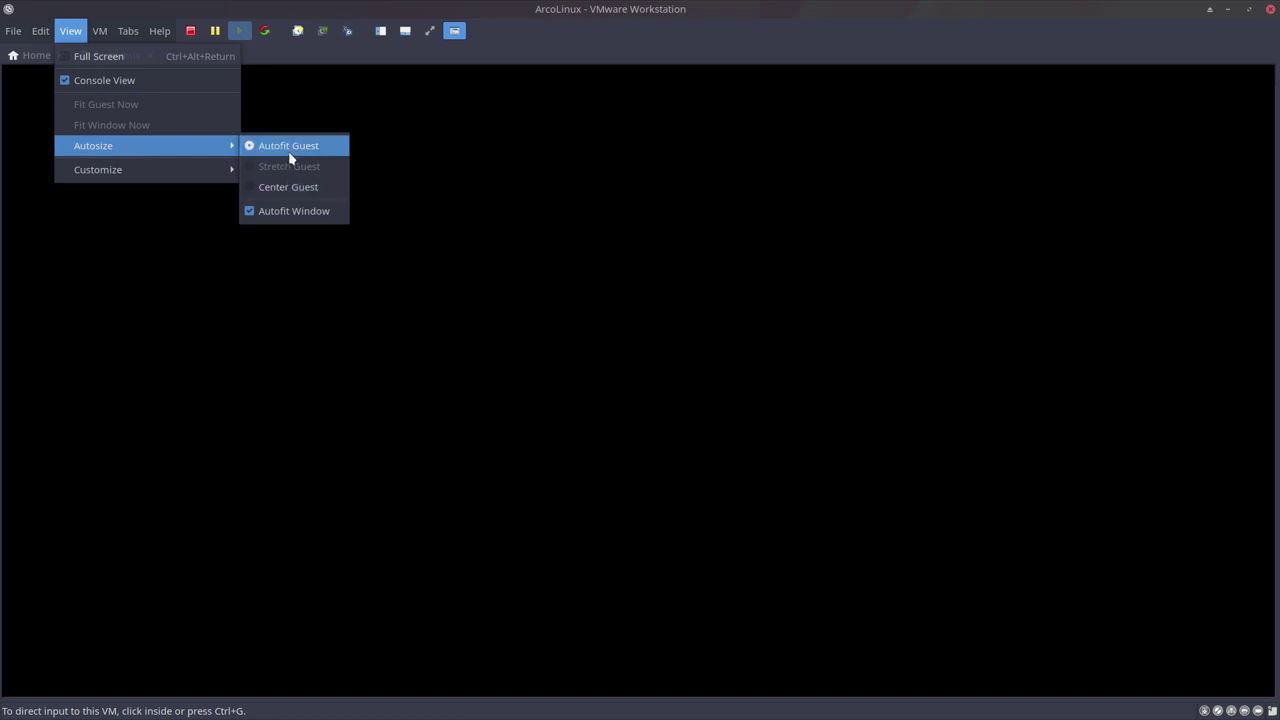
left_click(400, 150)
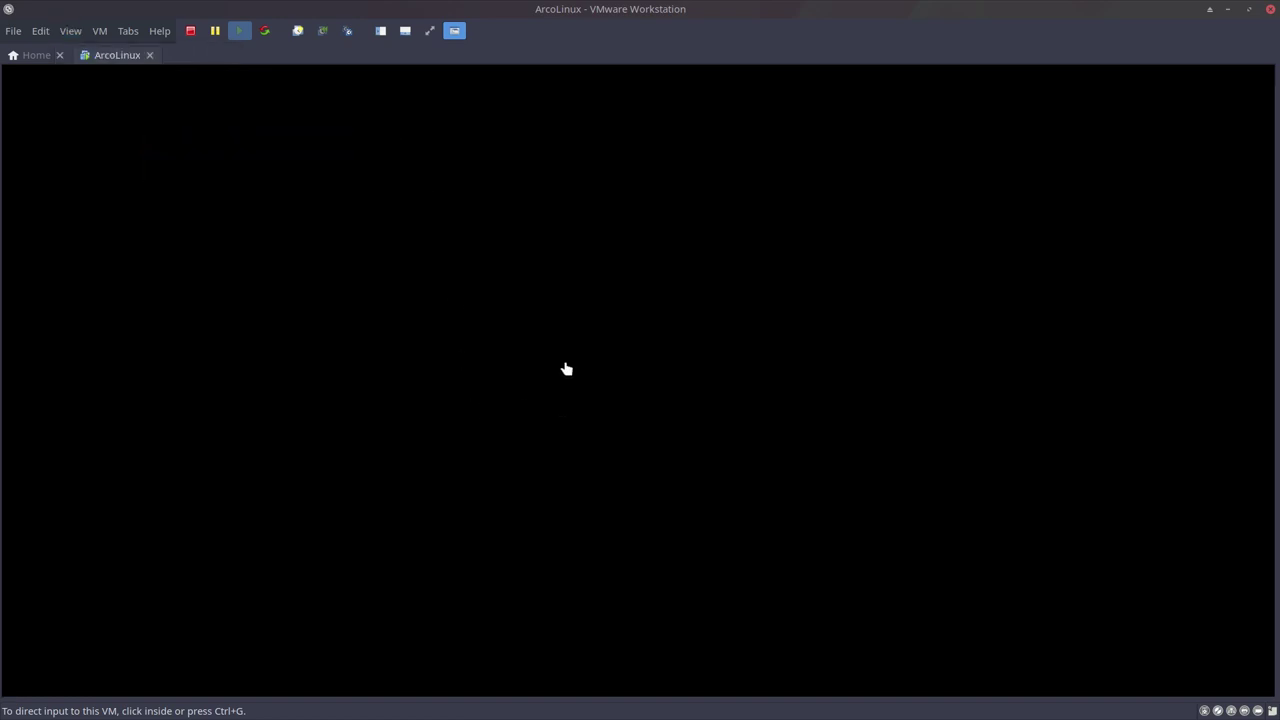
Put the virtual machine back into full-screen view.
left_click(563, 295)
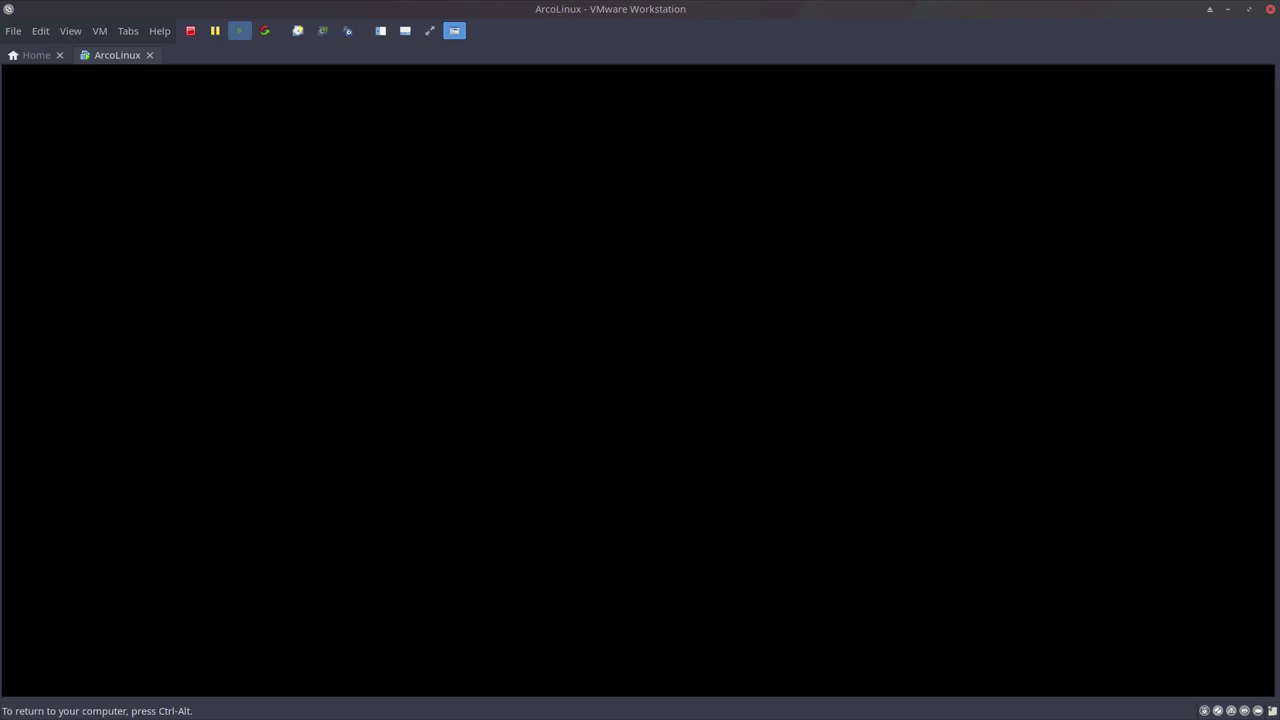
key("ctrl+alt")
left_click(430, 31)
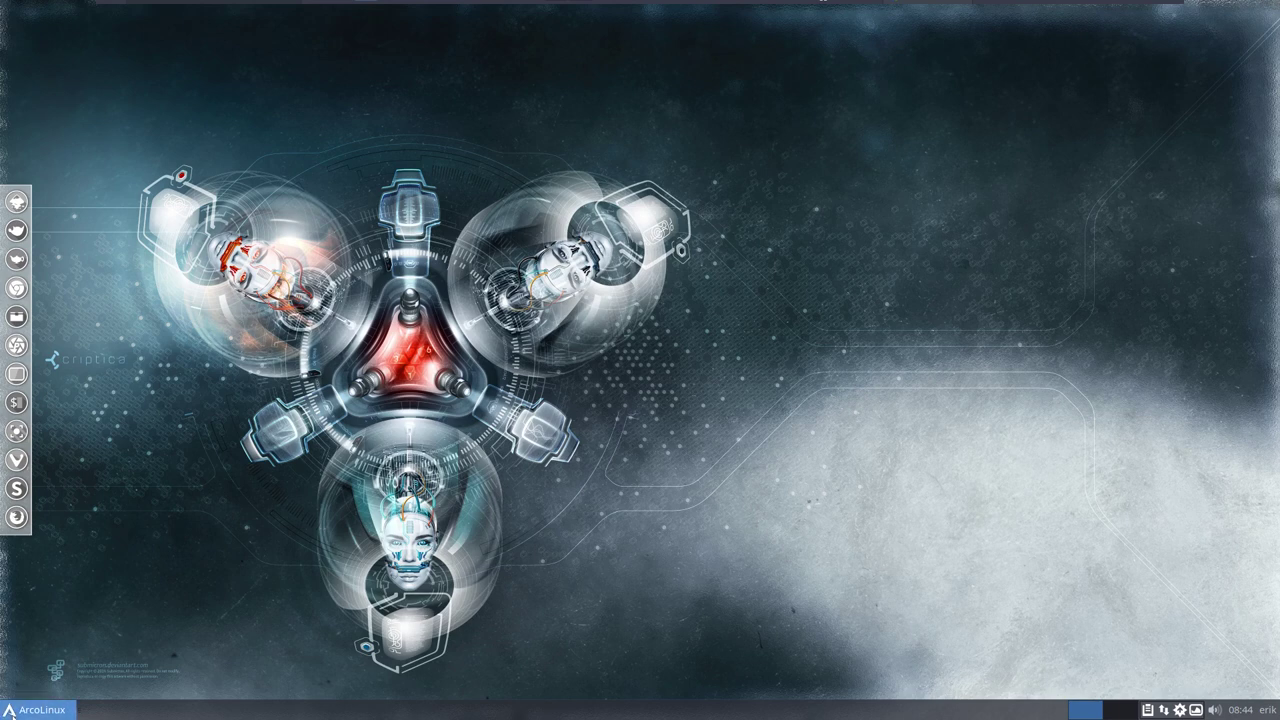
Open the guest's Settings Manager > Display and move it to the upper right.
left_click(10, 710)
left_click(46, 603)
left_click(56, 426)
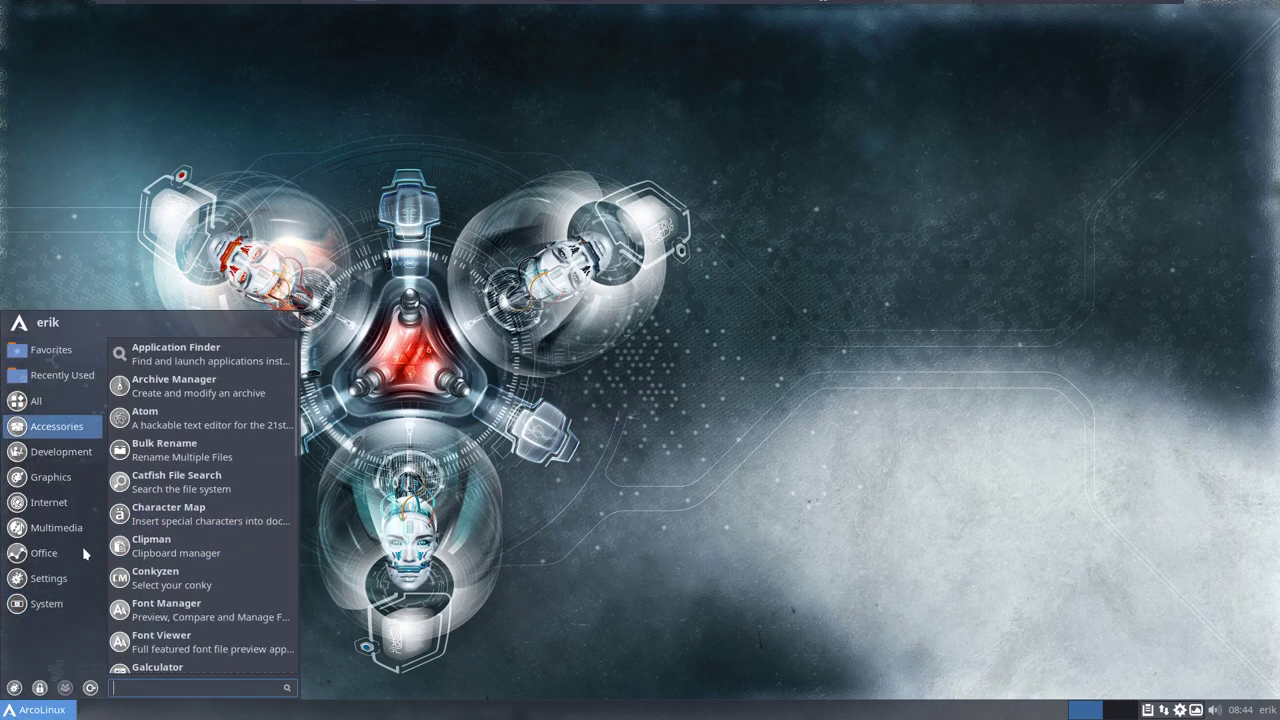
left_click(14, 687)
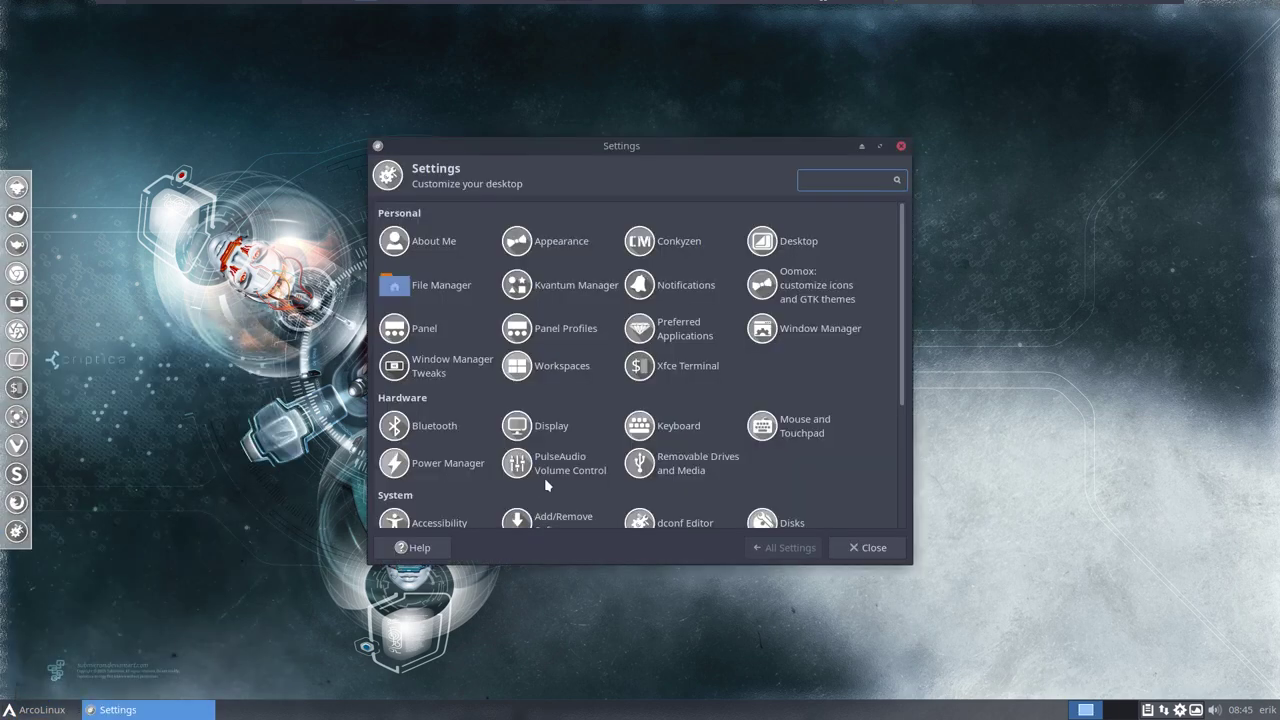
left_click(546, 426)
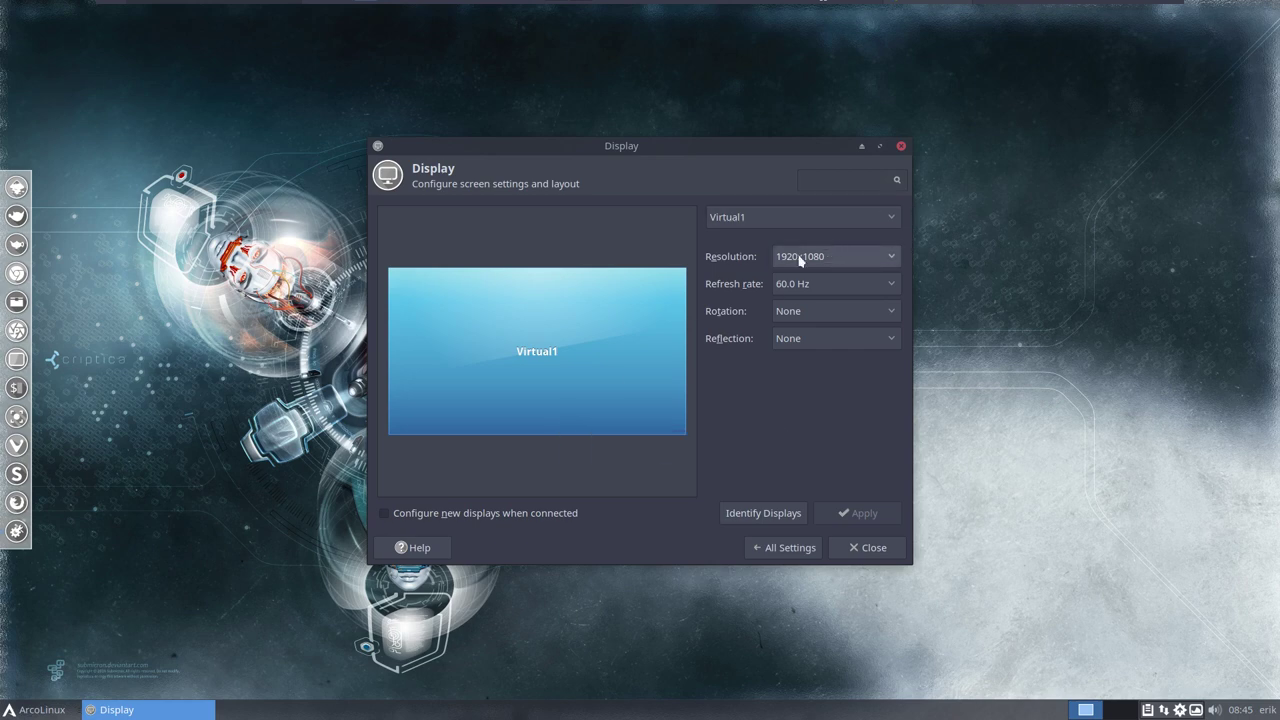
left_click_drag(687, 142, 1019, 41)
left_click(300, 276)
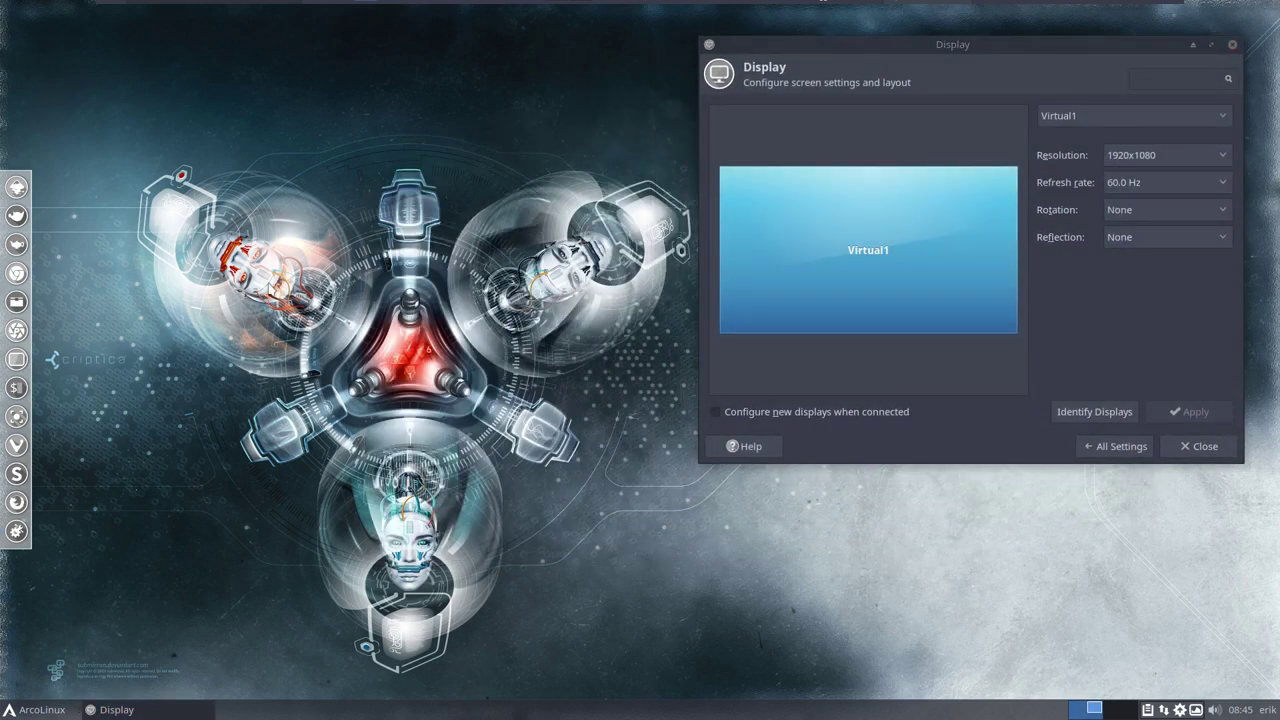
Confirm the 1920x1080 mode with xrandr in a terminal, then close it and recentre Display settings.
left_click(17, 392)
left_click_drag(635, 195, 340, 155)
type("xrandr")
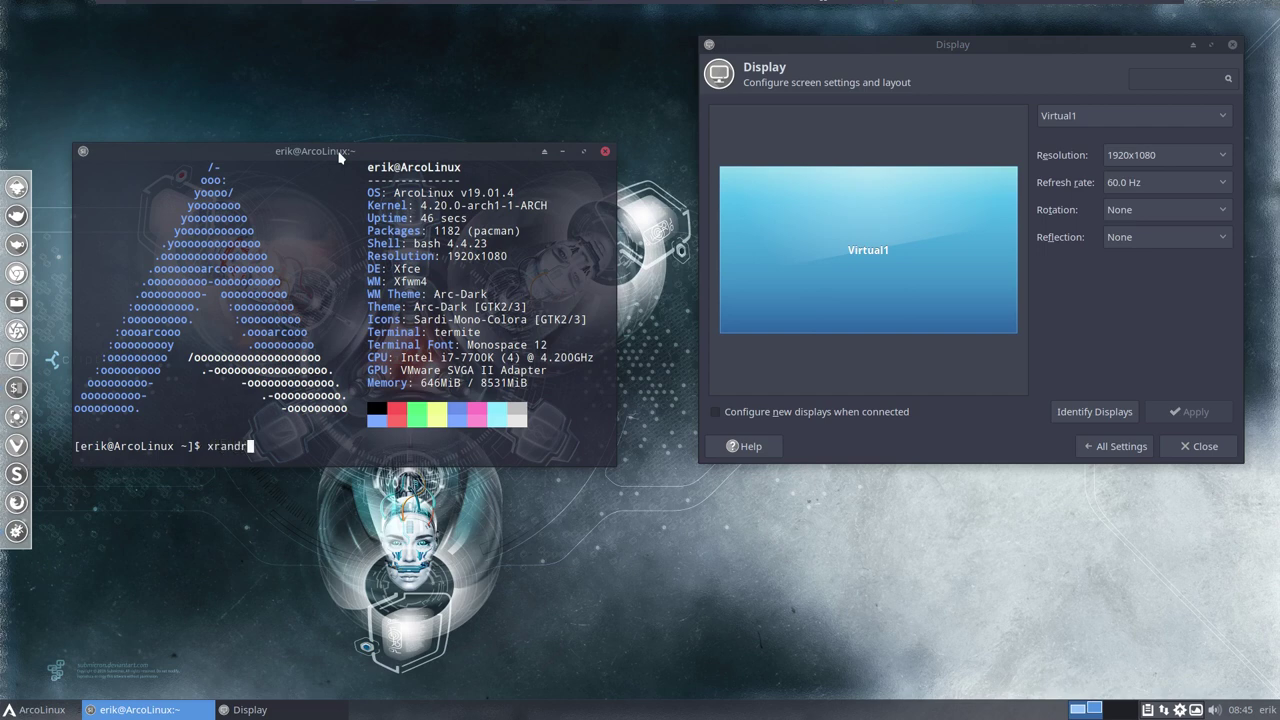
key("Return")
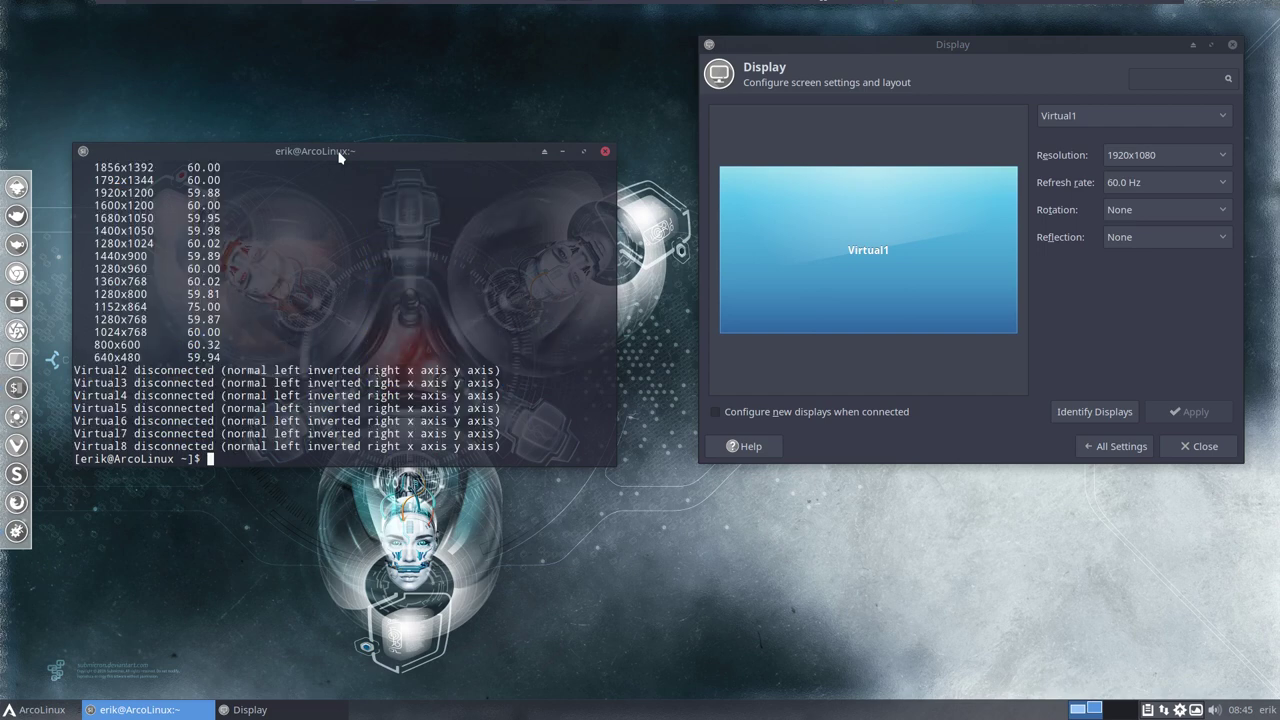
scroll(280, 286, "up", 8)
scroll(280, 286, "up", 1)
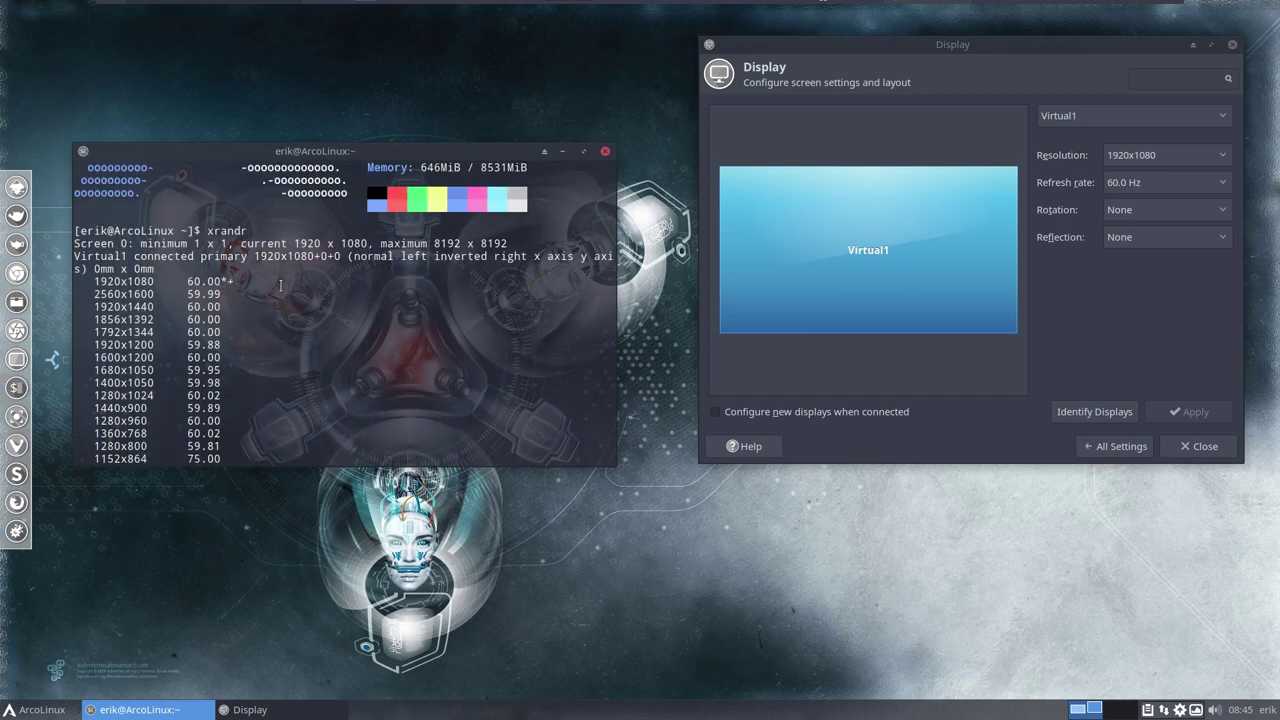
left_click_drag(92, 281, 221, 281)
double_click(227, 231)
left_click(606, 155)
left_click_drag(1061, 47, 715, 107)
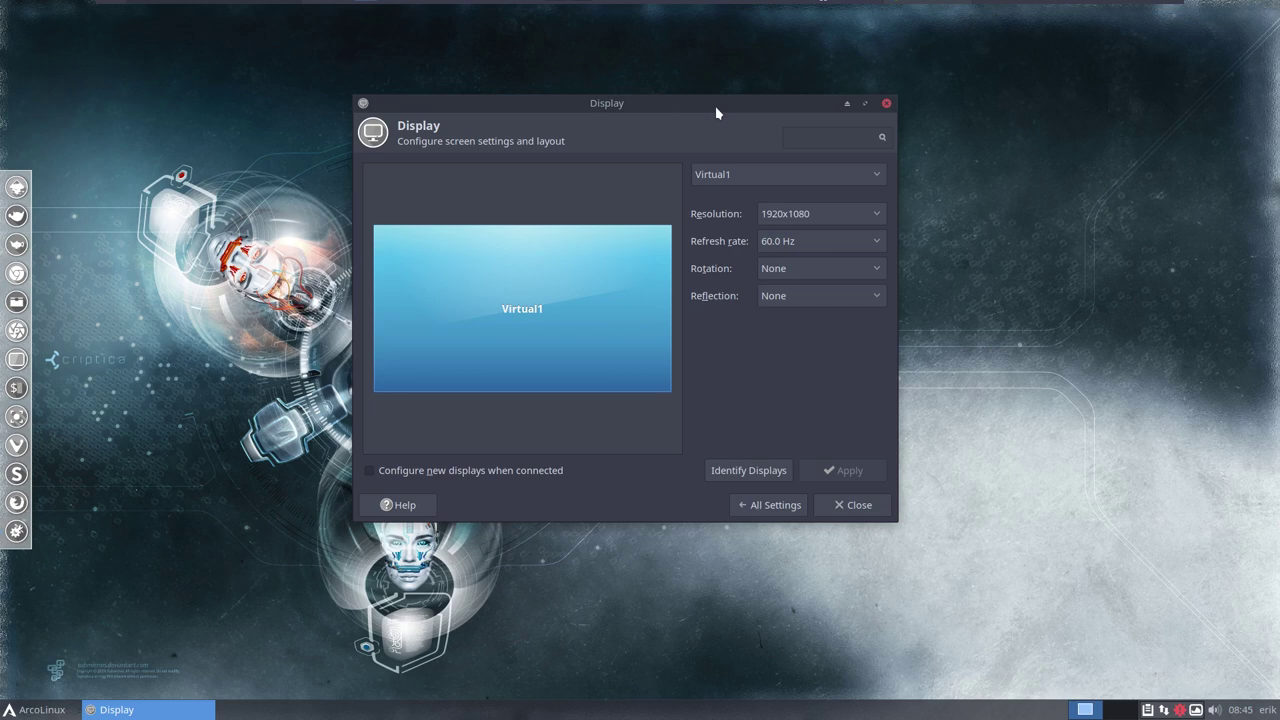
Close the Display settings window.
left_click(886, 105)
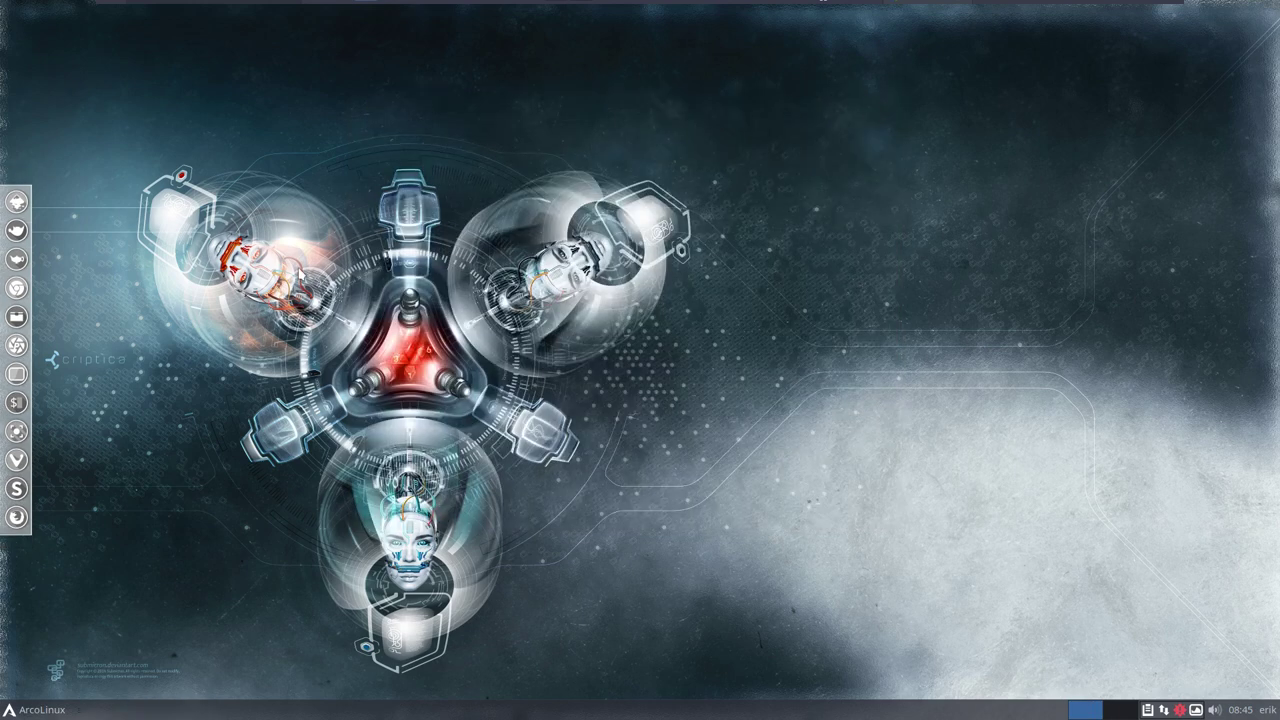
left_click(45, 710)
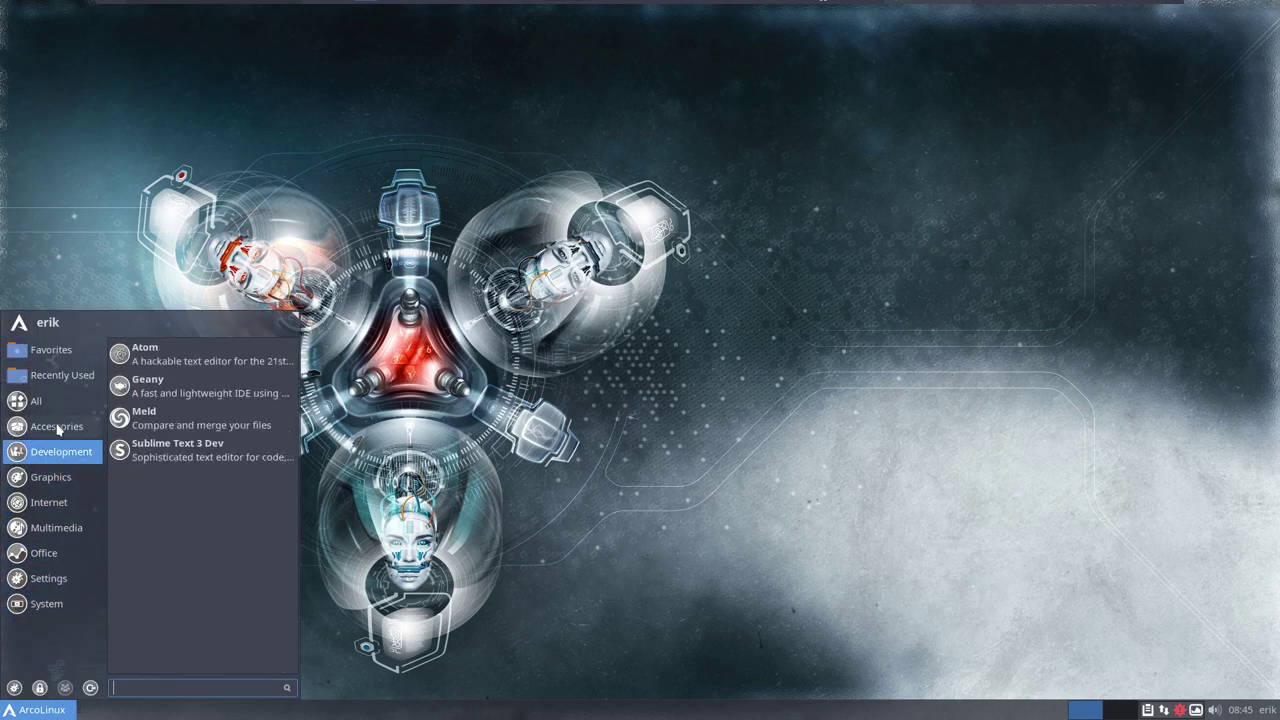
mouse_move(40, 400)
left_click(362, 222)
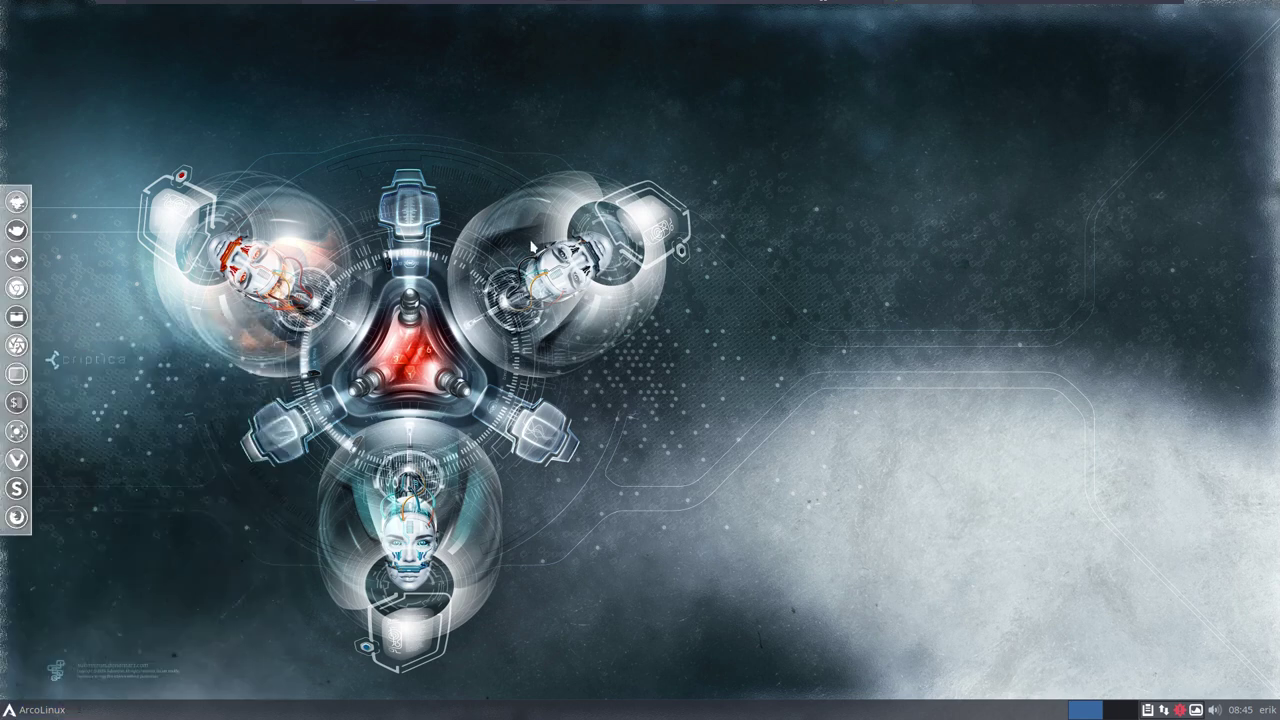
Open a terminal whose neofetch summary shows 1920x1080 on the VMware SVGA II Adapter.
key("ctrl+alt+t")
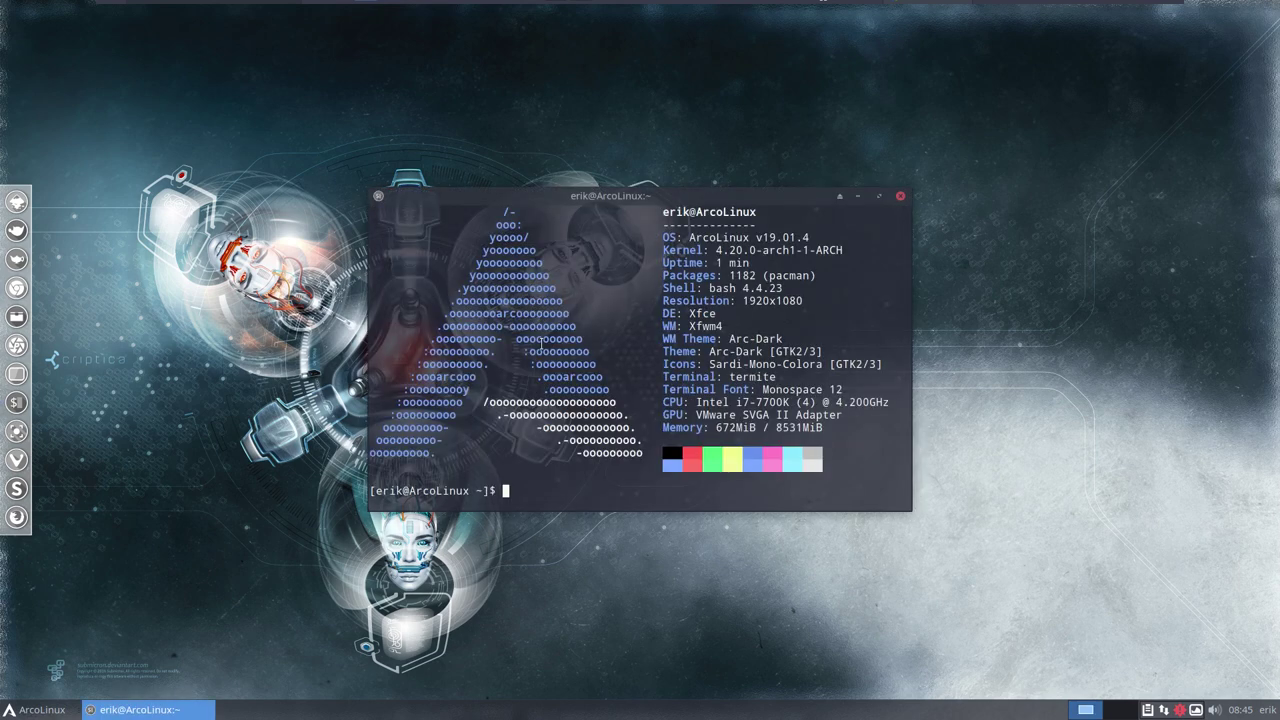
left_click_drag(696, 418, 848, 402)
left_click(867, 459)
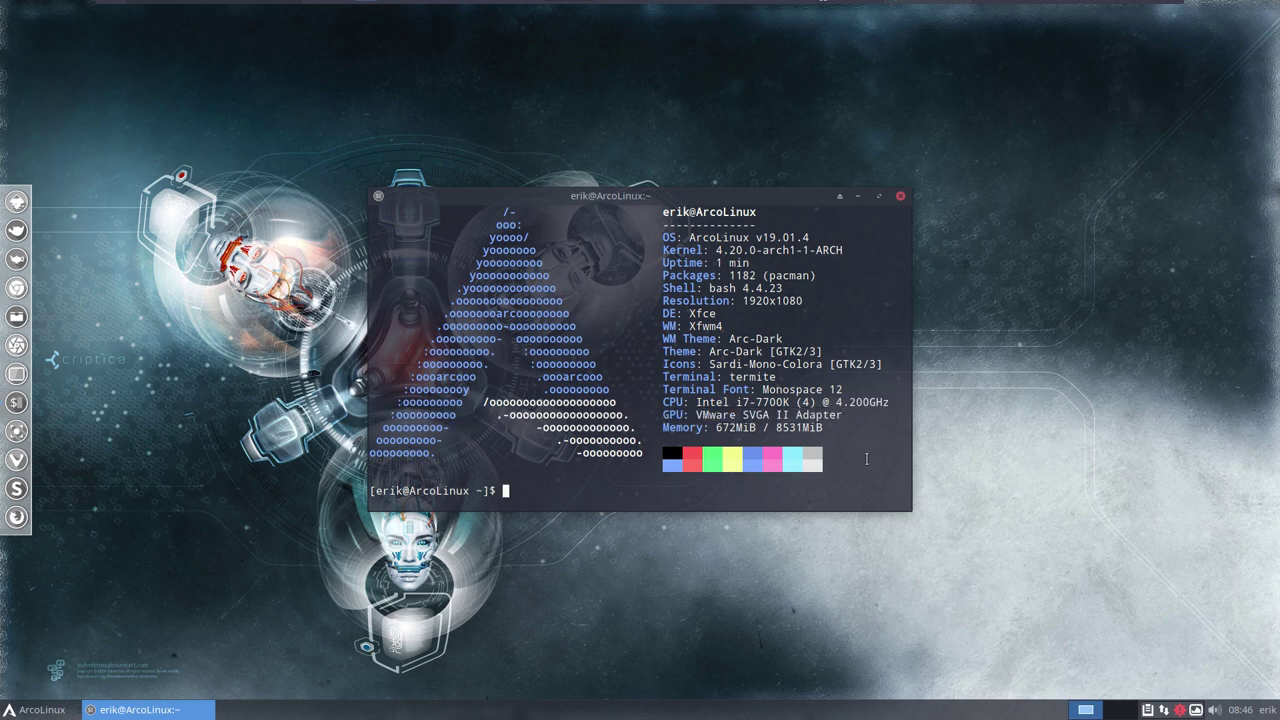